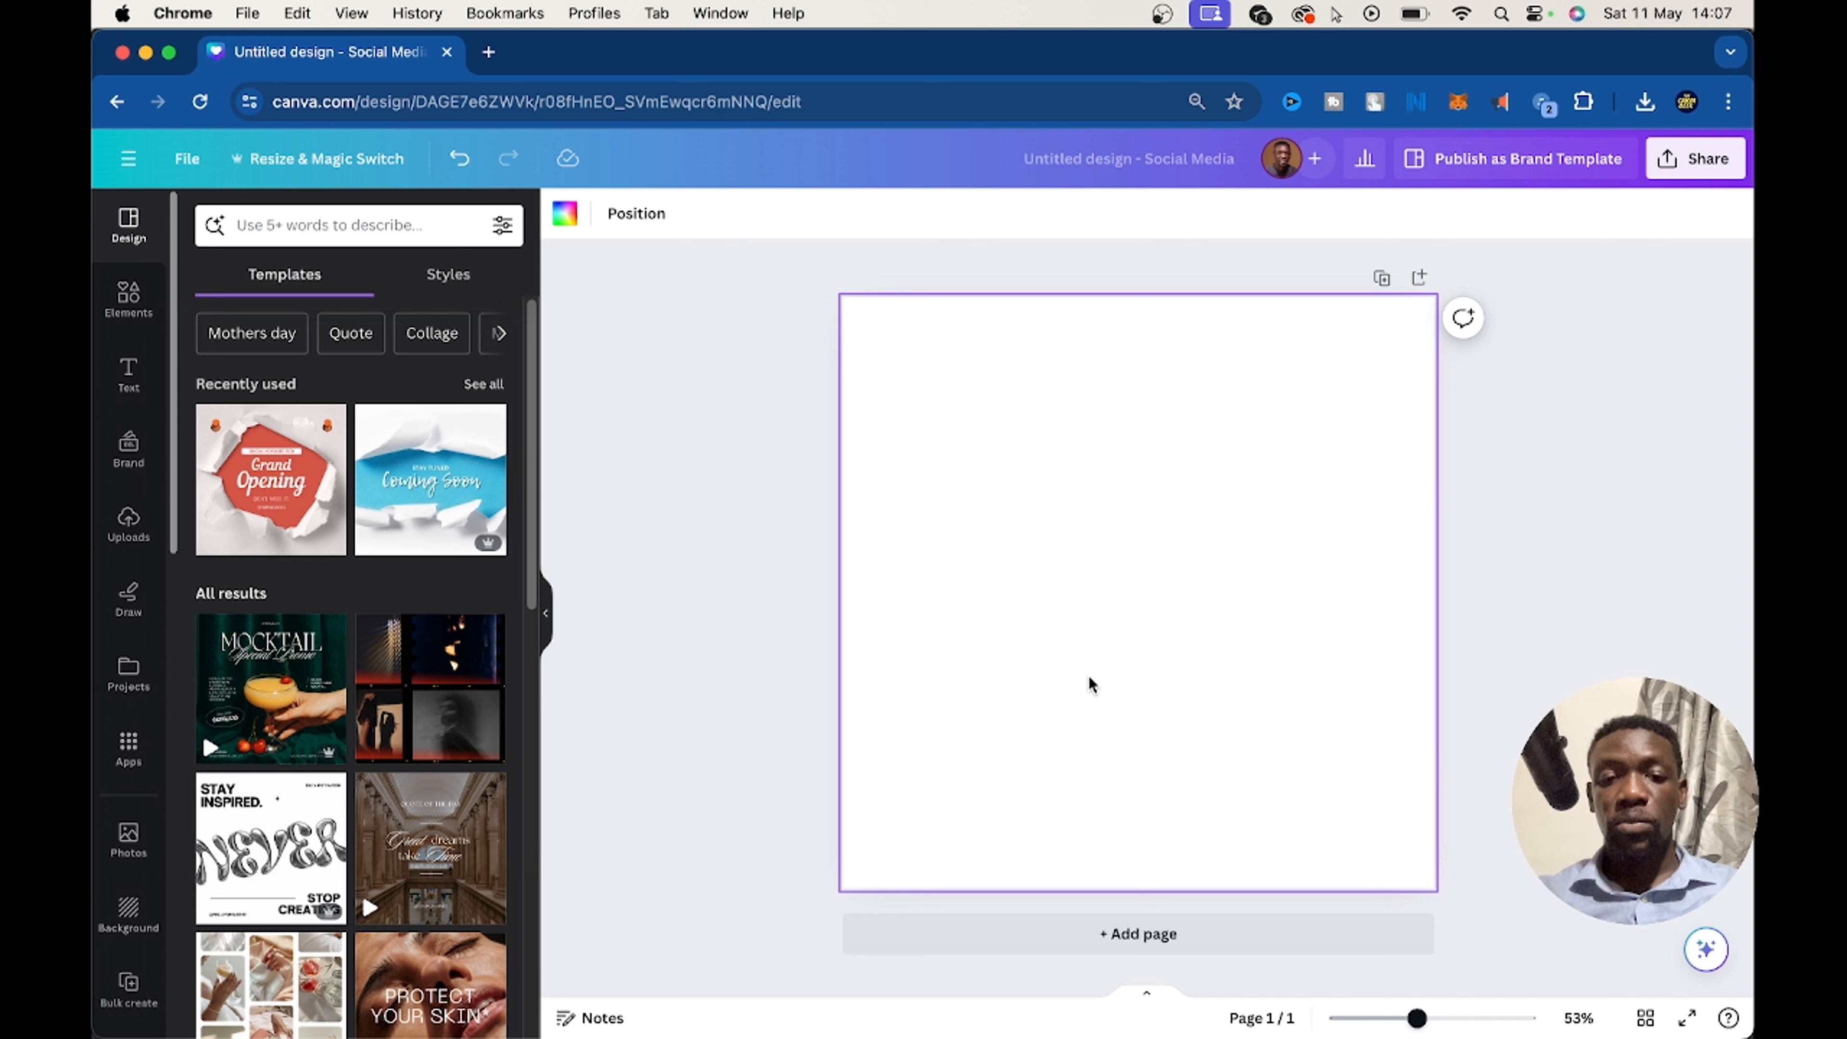
Add a grey square to the page, stretch it into a wide rectangle, and delete it.
{"action": "key", "text": "r"}
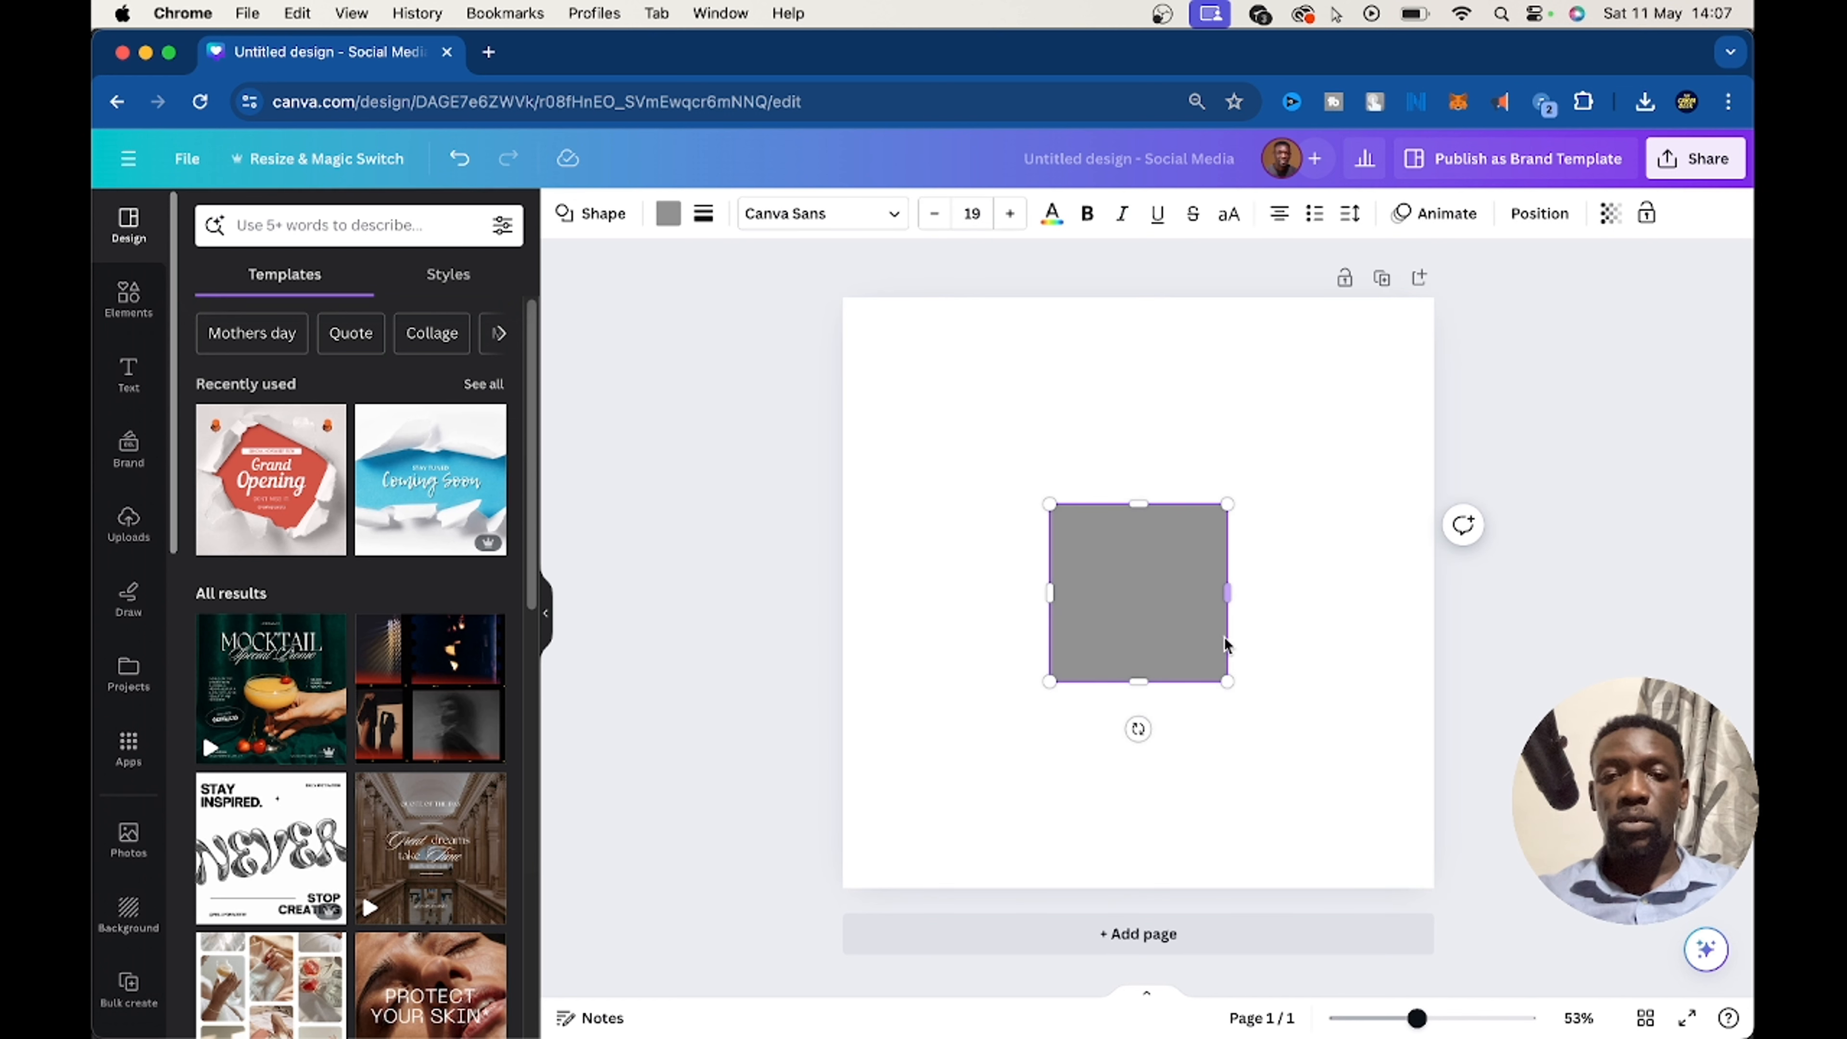
{"action": "left_click", "coordinate": [1302, 646]}
{"action": "left_click", "coordinate": [1175, 669]}
{"action": "left_click_drag", "start_coordinate": [1170, 634], "coordinate": [1036, 522]}
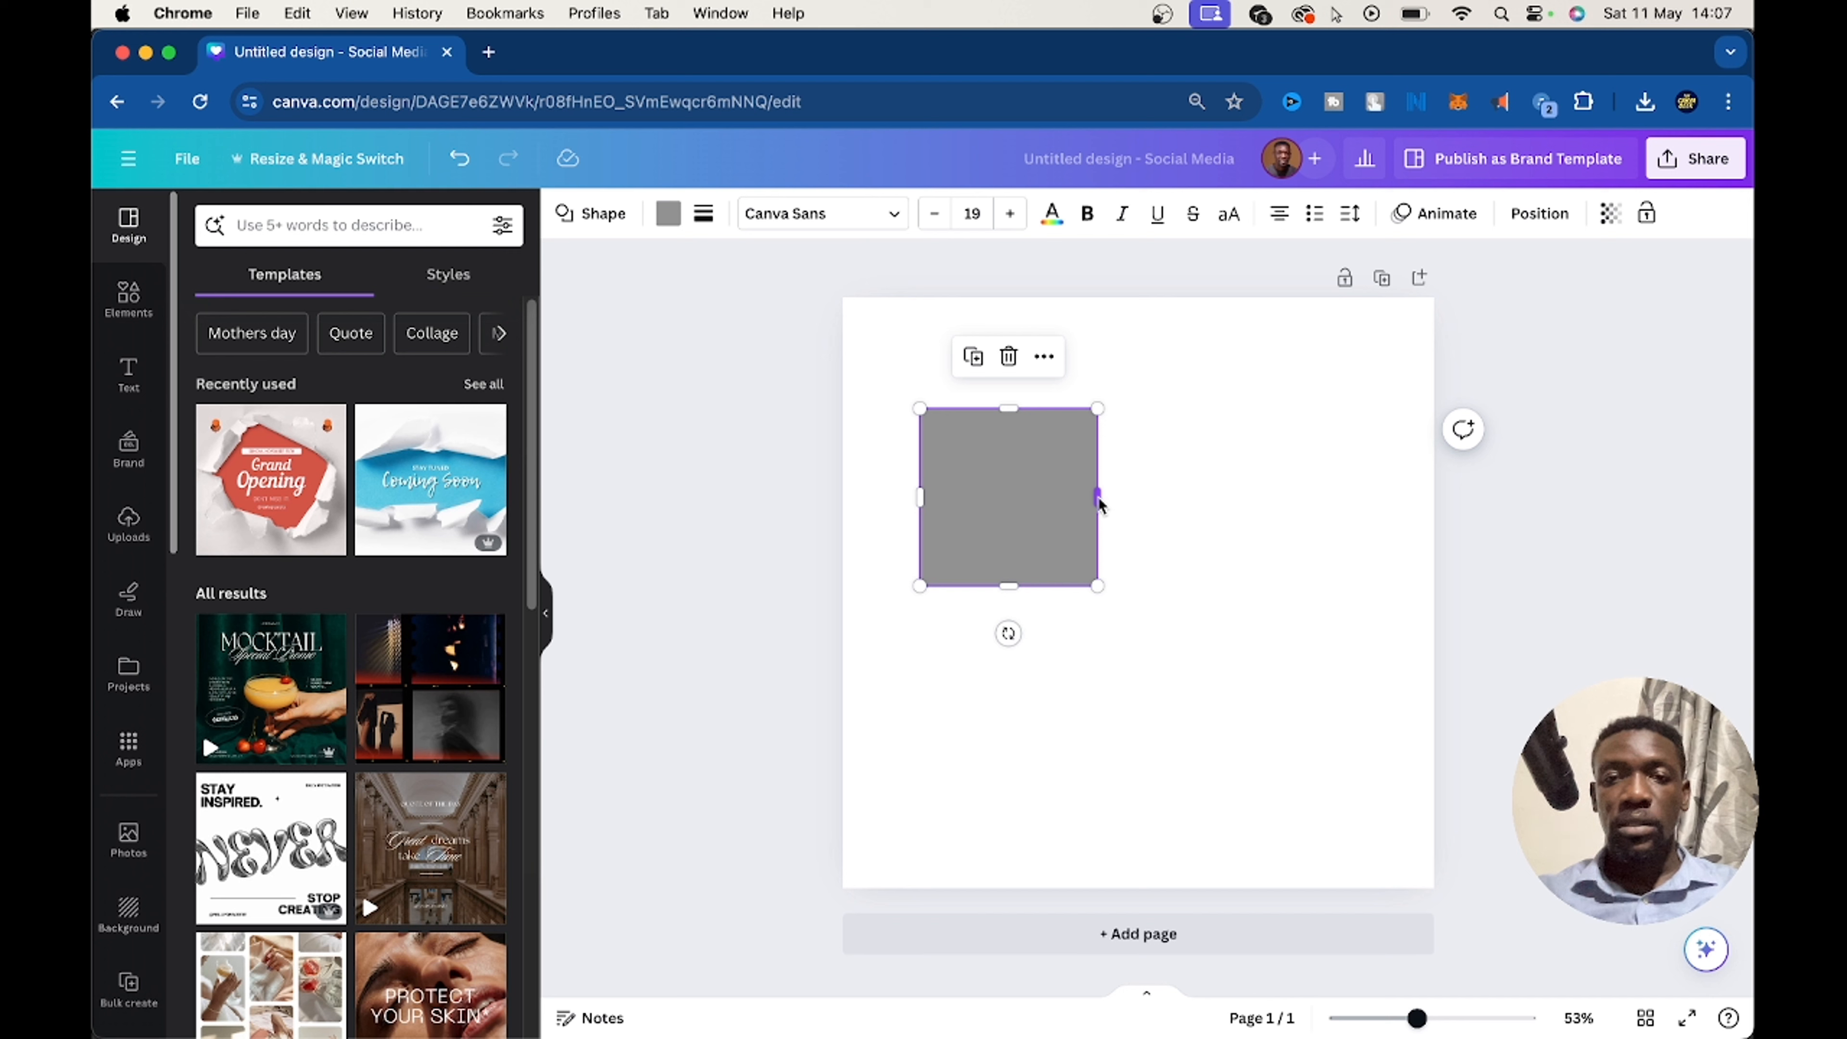
{"action": "left_click_drag", "start_coordinate": [1099, 510], "coordinate": [1302, 498]}
{"action": "left_click", "coordinate": [1129, 697]}
{"action": "left_click", "coordinate": [1138, 535]}
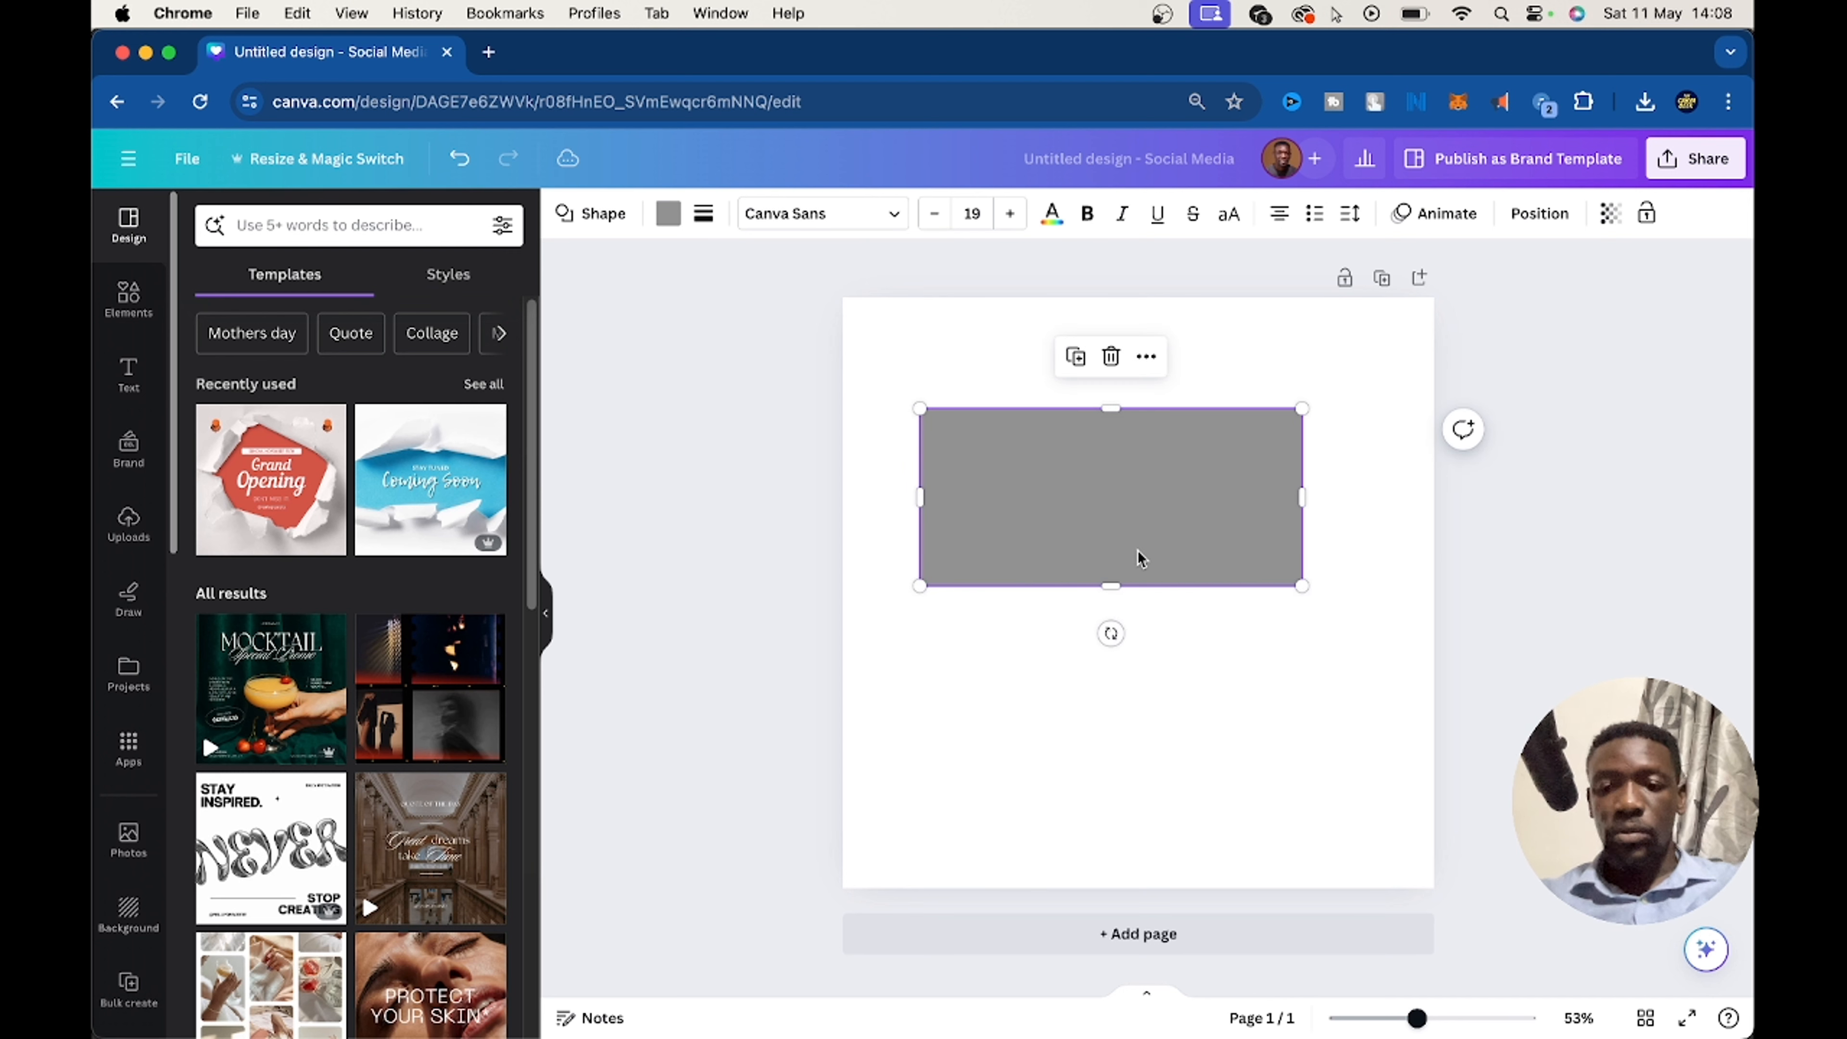
{"action": "key", "text": "Delete"}
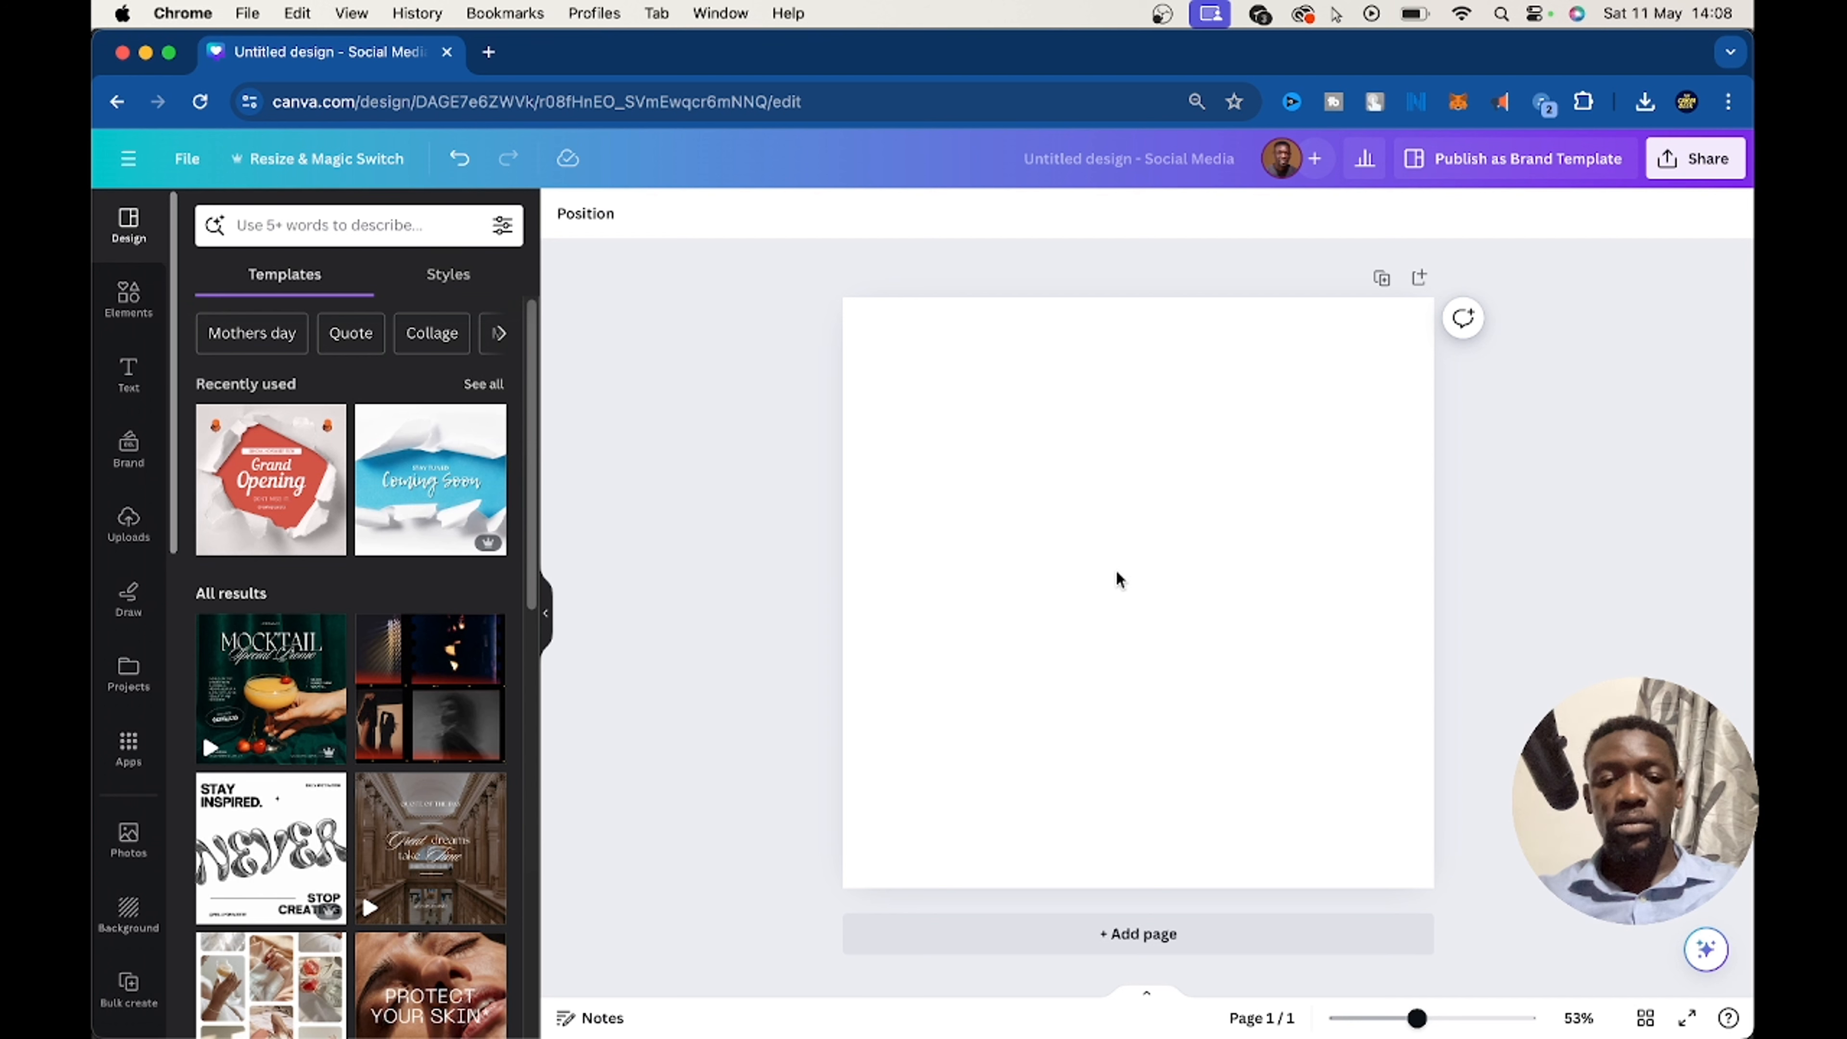
Add a circle to the page, enlarge it, and delete it.
{"action": "key", "text": "c"}
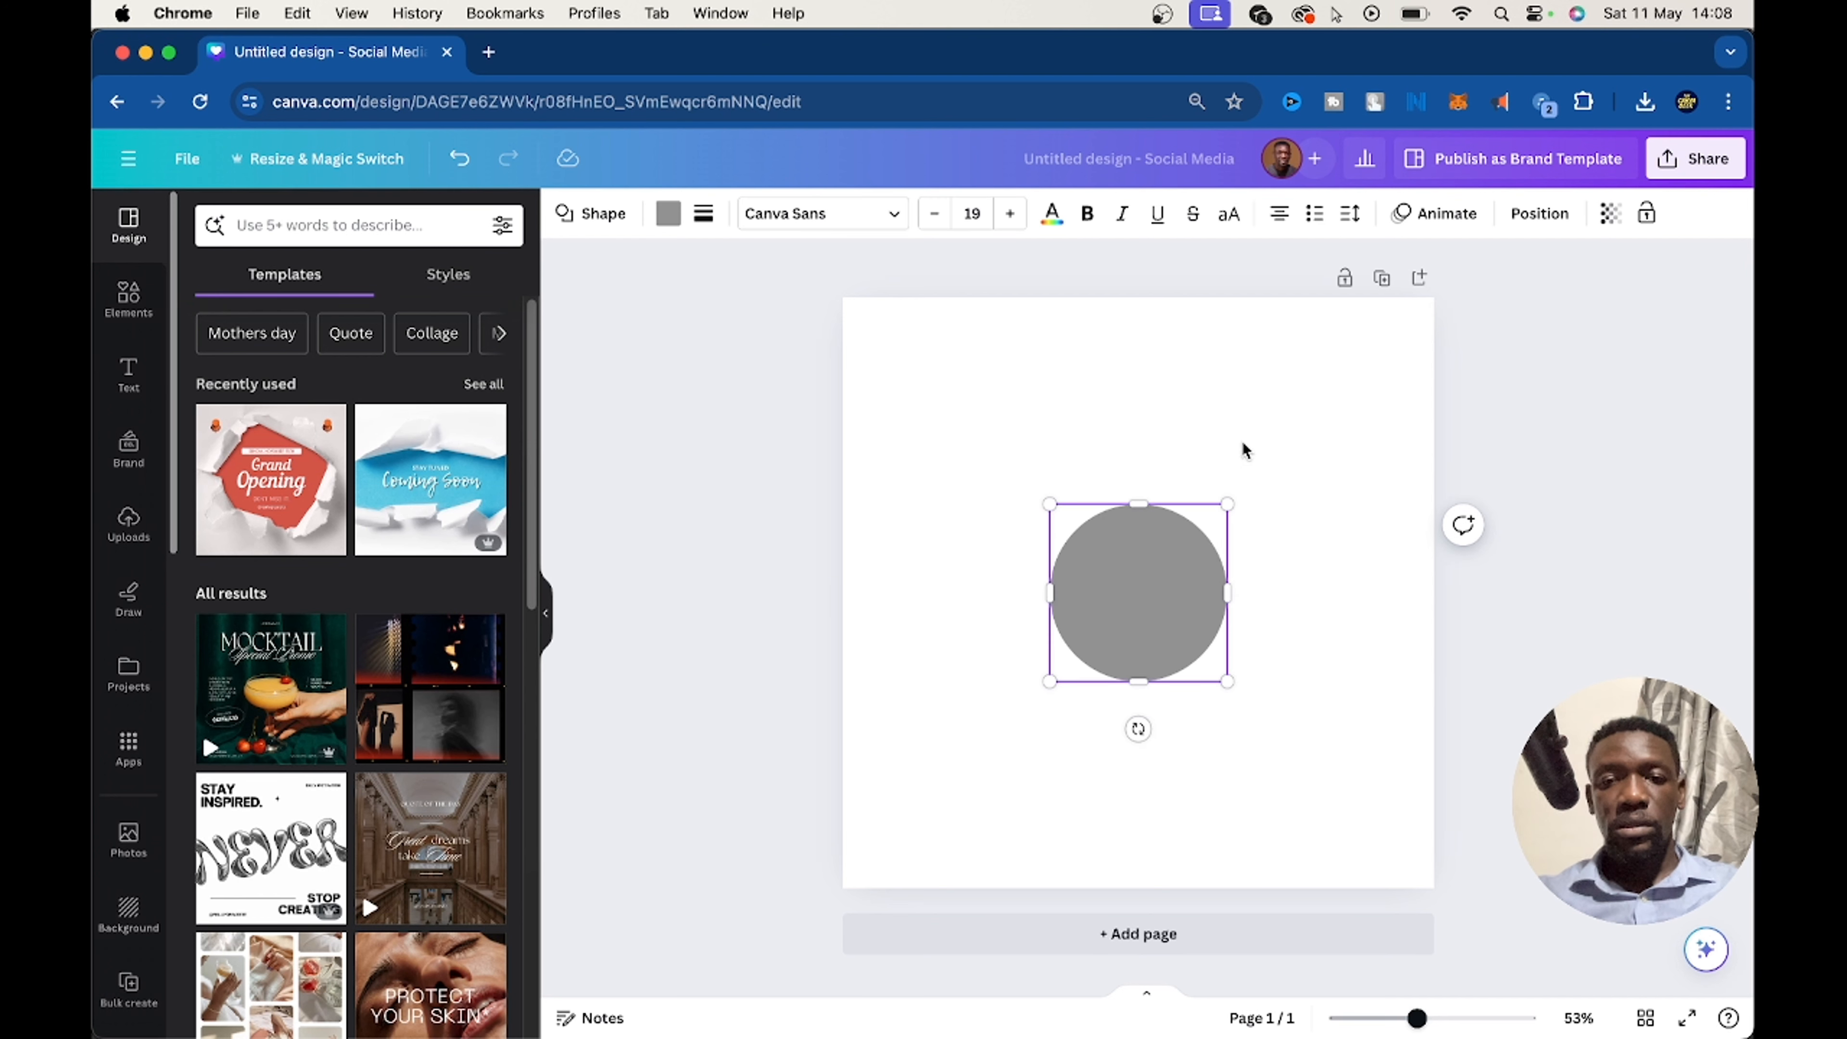
{"action": "left_click_drag", "start_coordinate": [1227, 506], "coordinate": [1305, 426]}
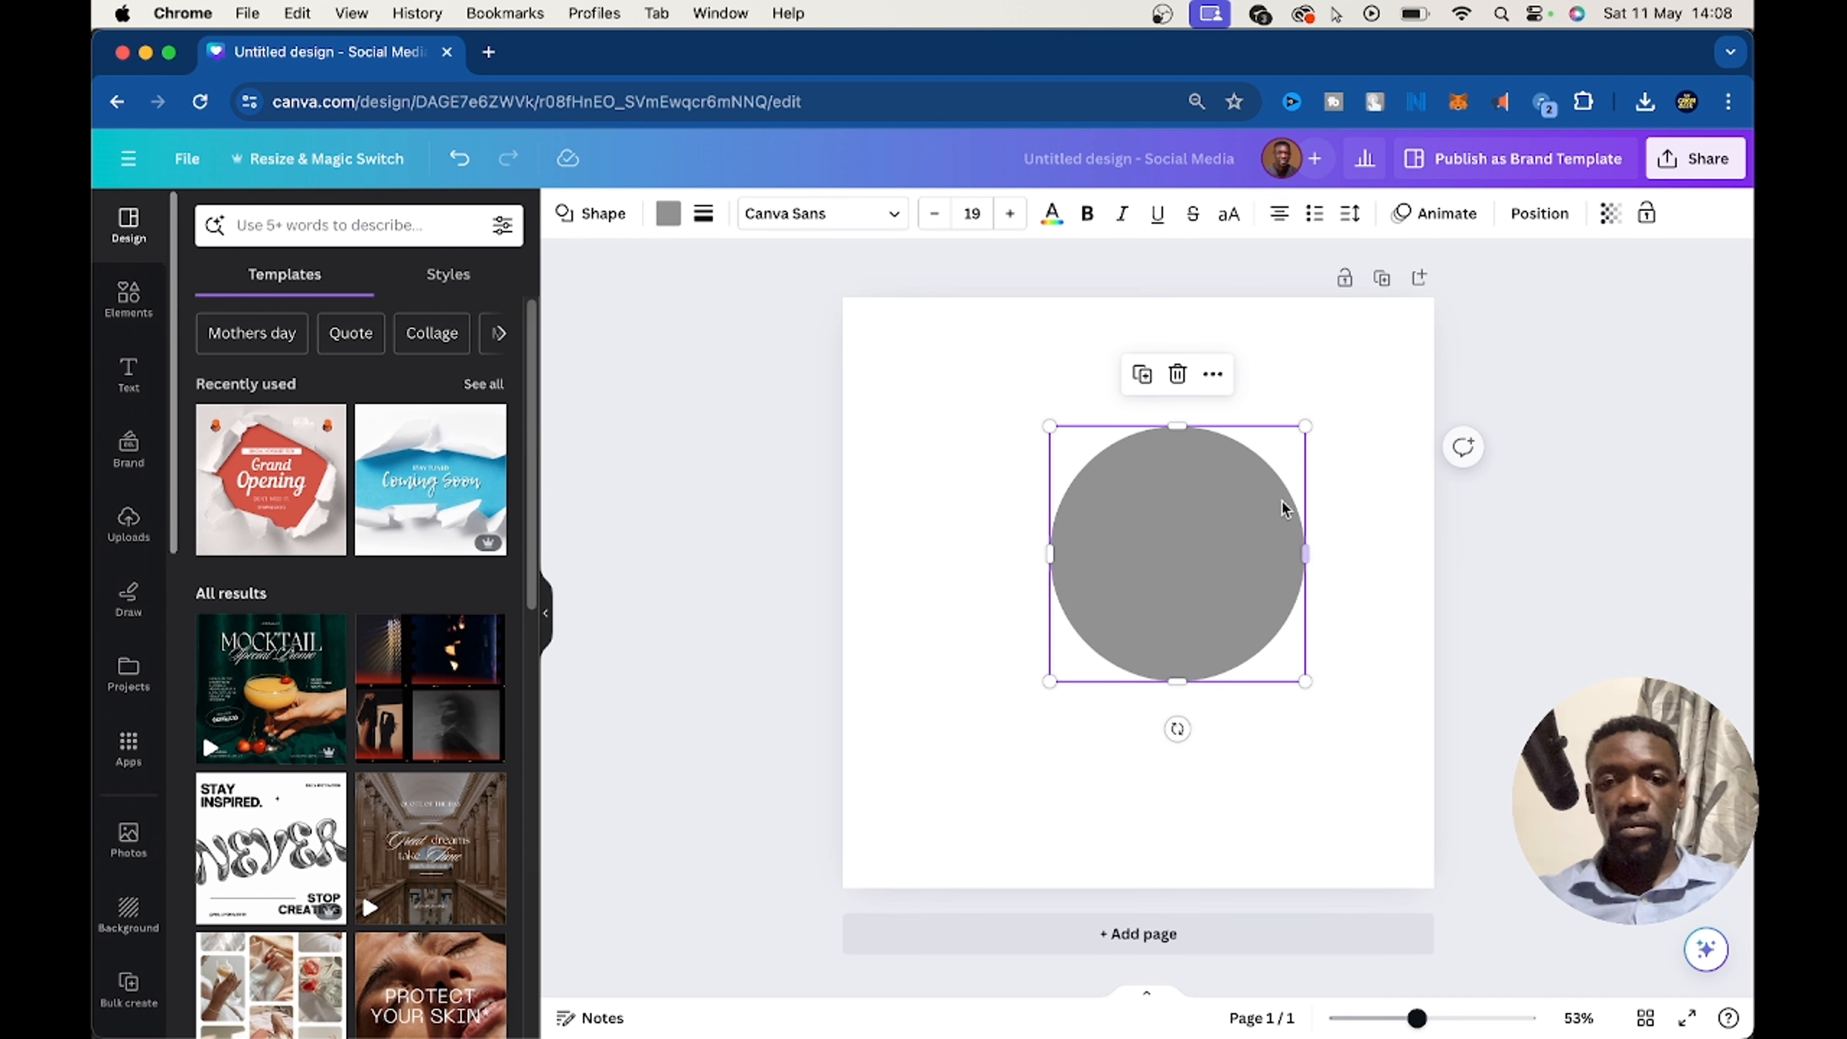
{"action": "key", "text": "Delete"}
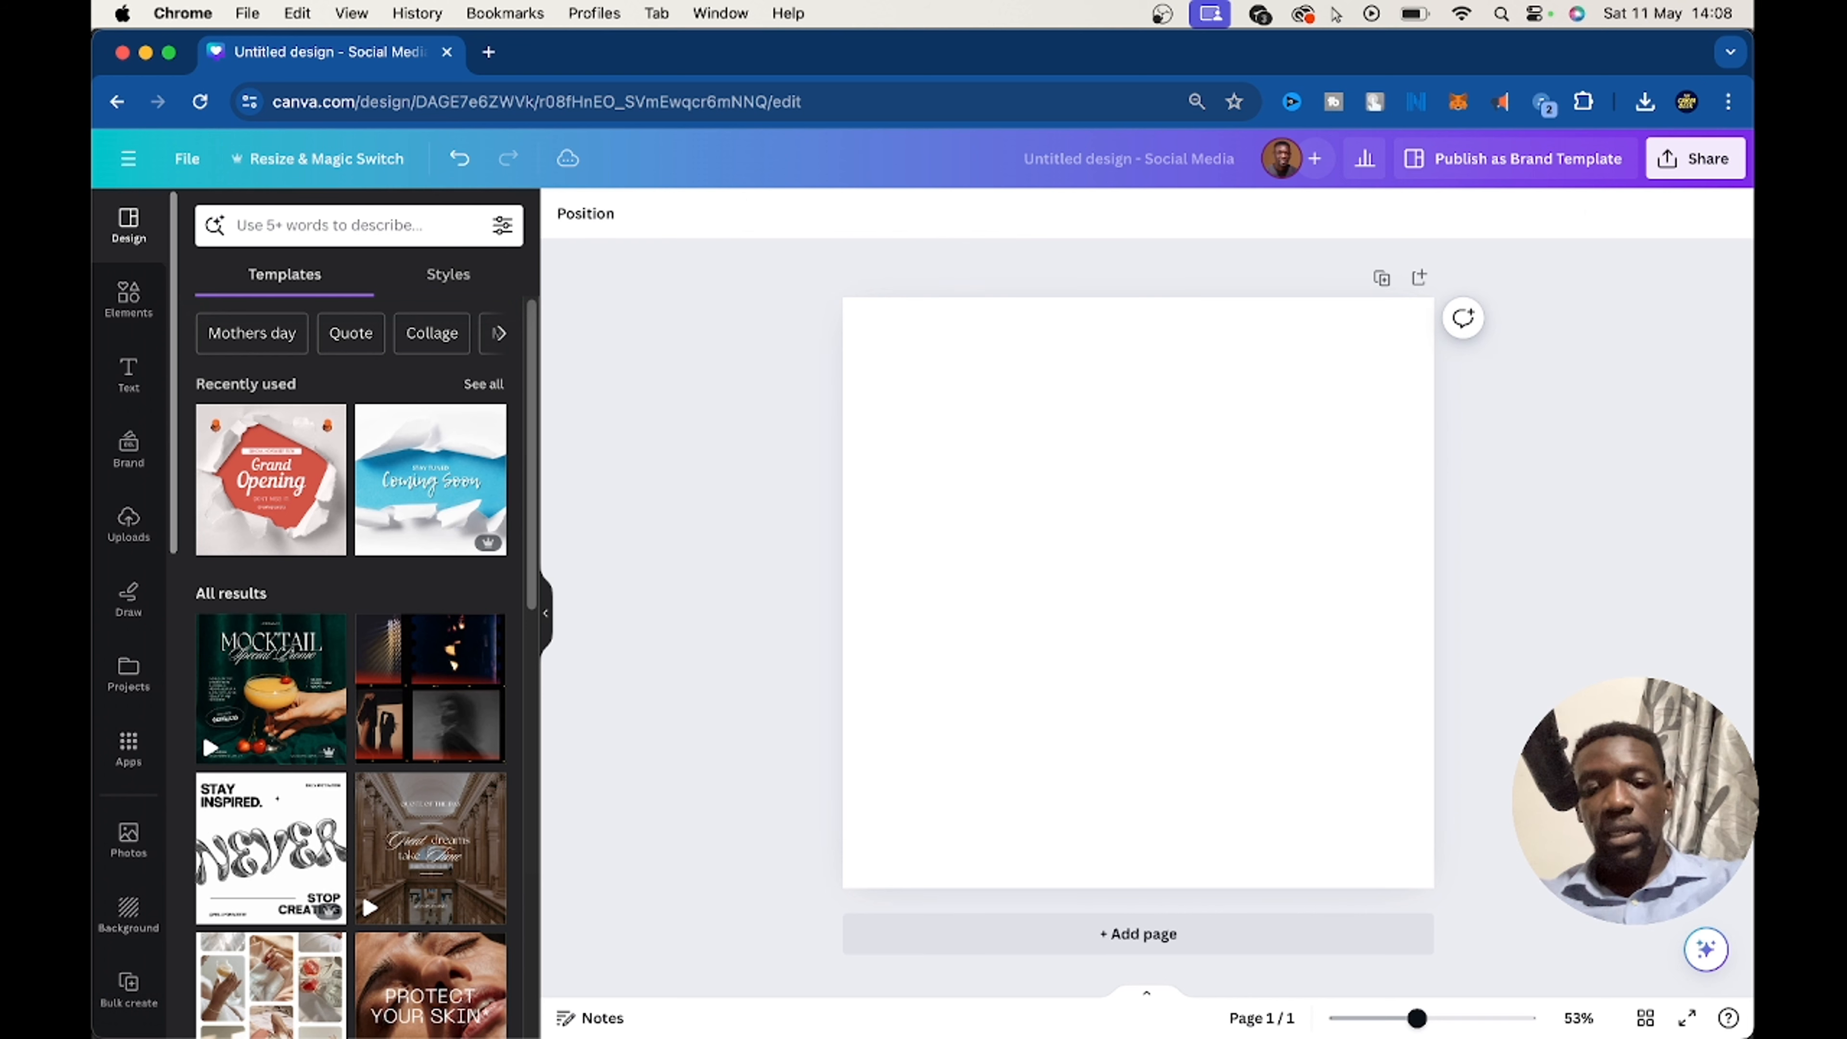
Add a text box reading "gduygidgh" to the page and delete it.
{"action": "key", "text": "t"}
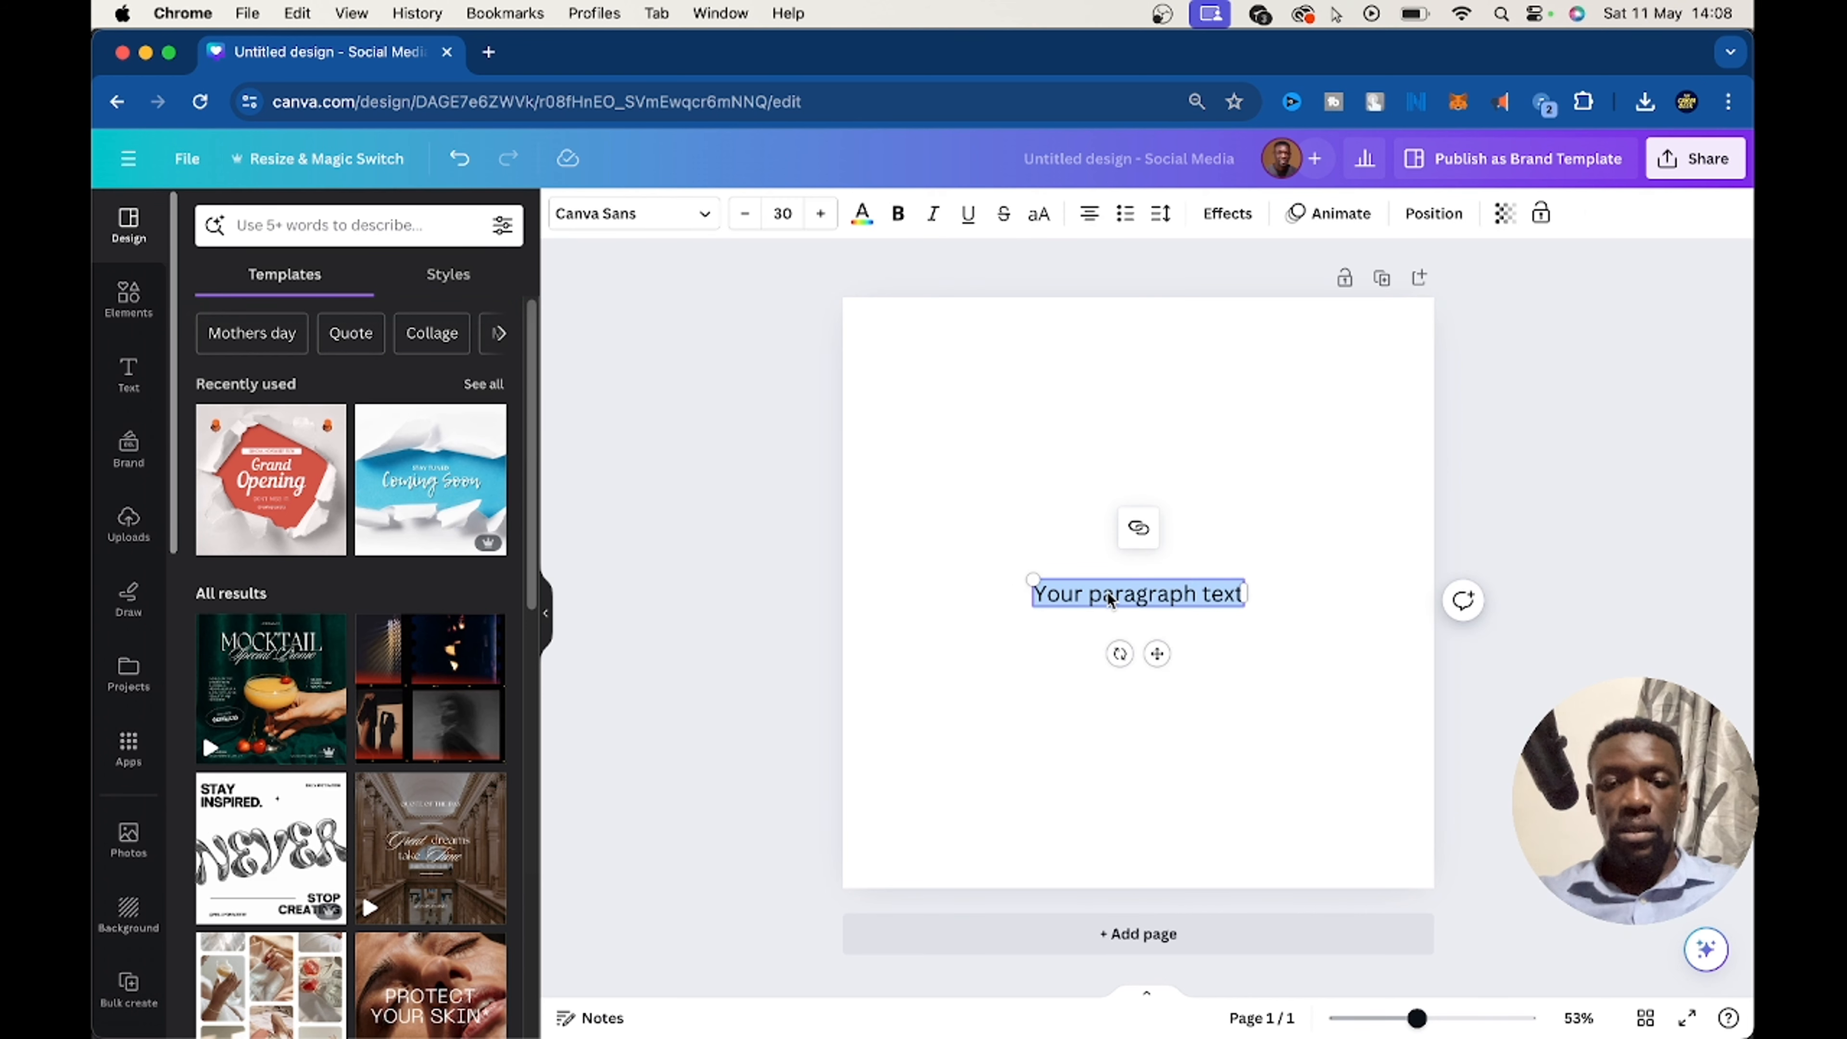
{"action": "type", "text": "gduygidgh"}
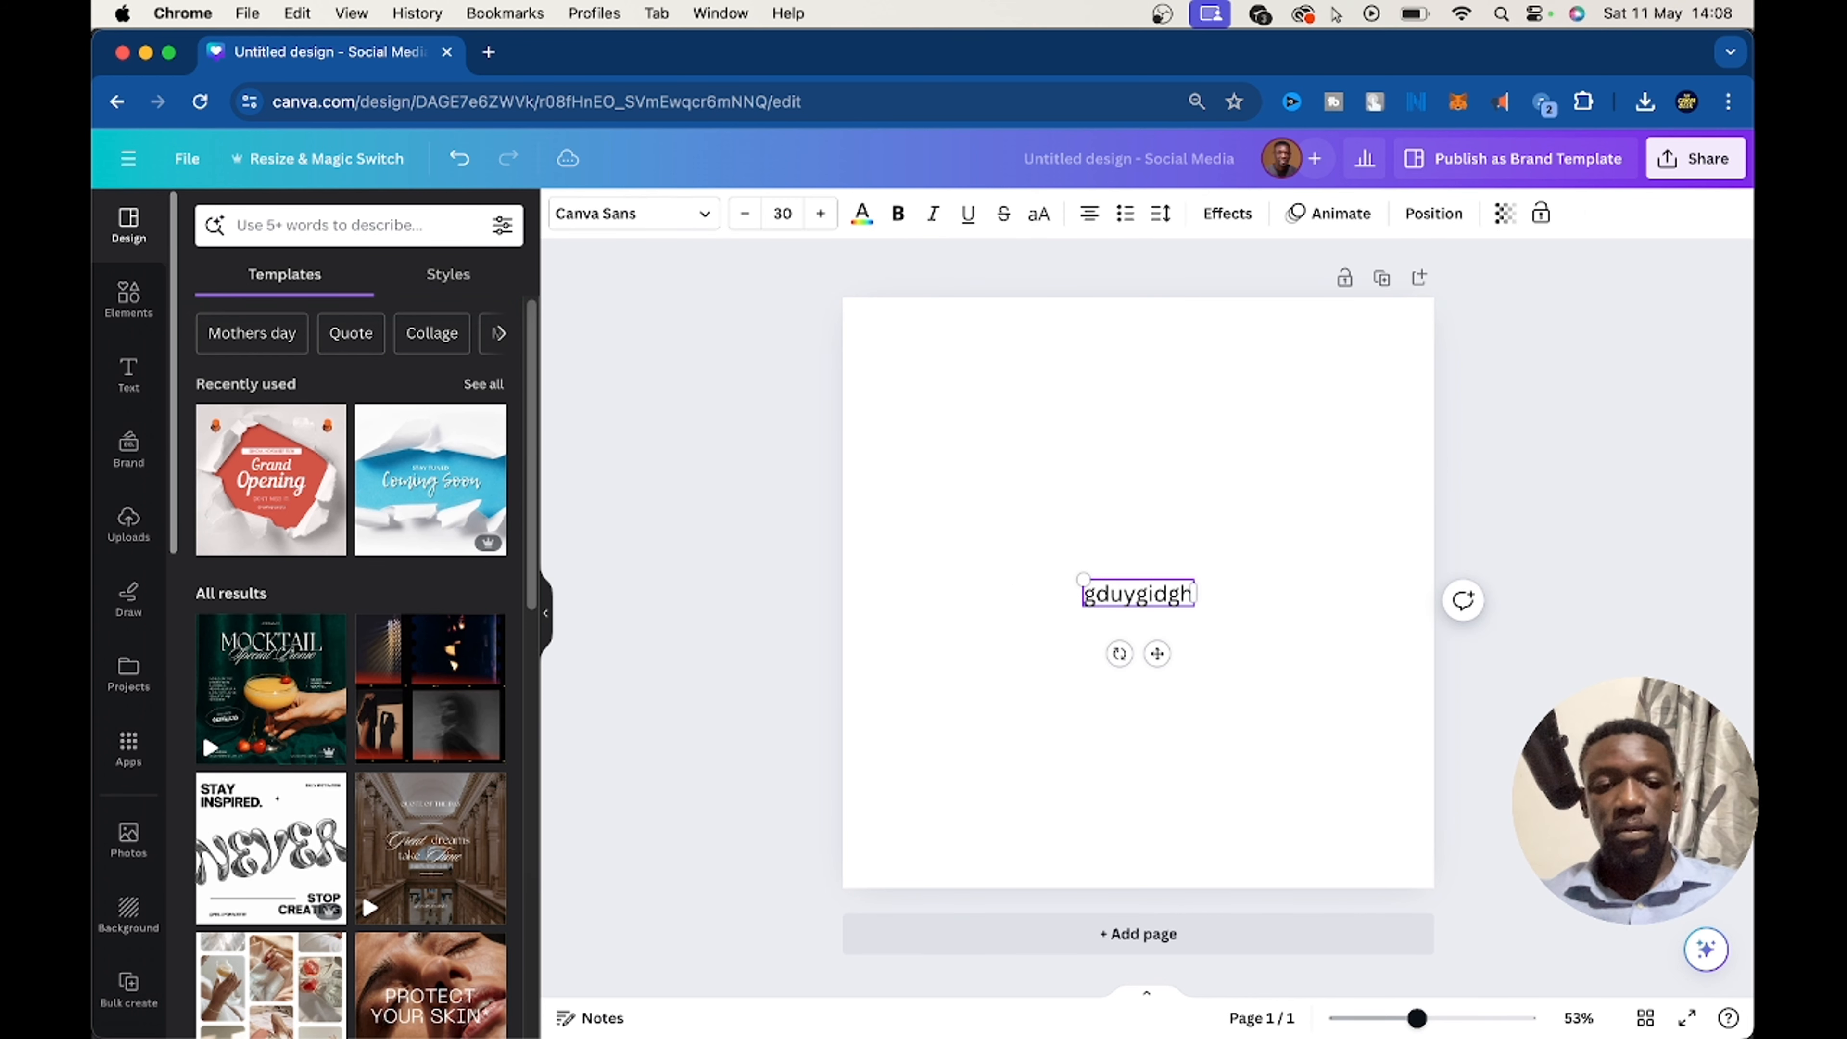
{"action": "key", "text": "super+a"}
{"action": "key", "text": "BackSpace"}
{"action": "left_click", "coordinate": [1087, 509]}
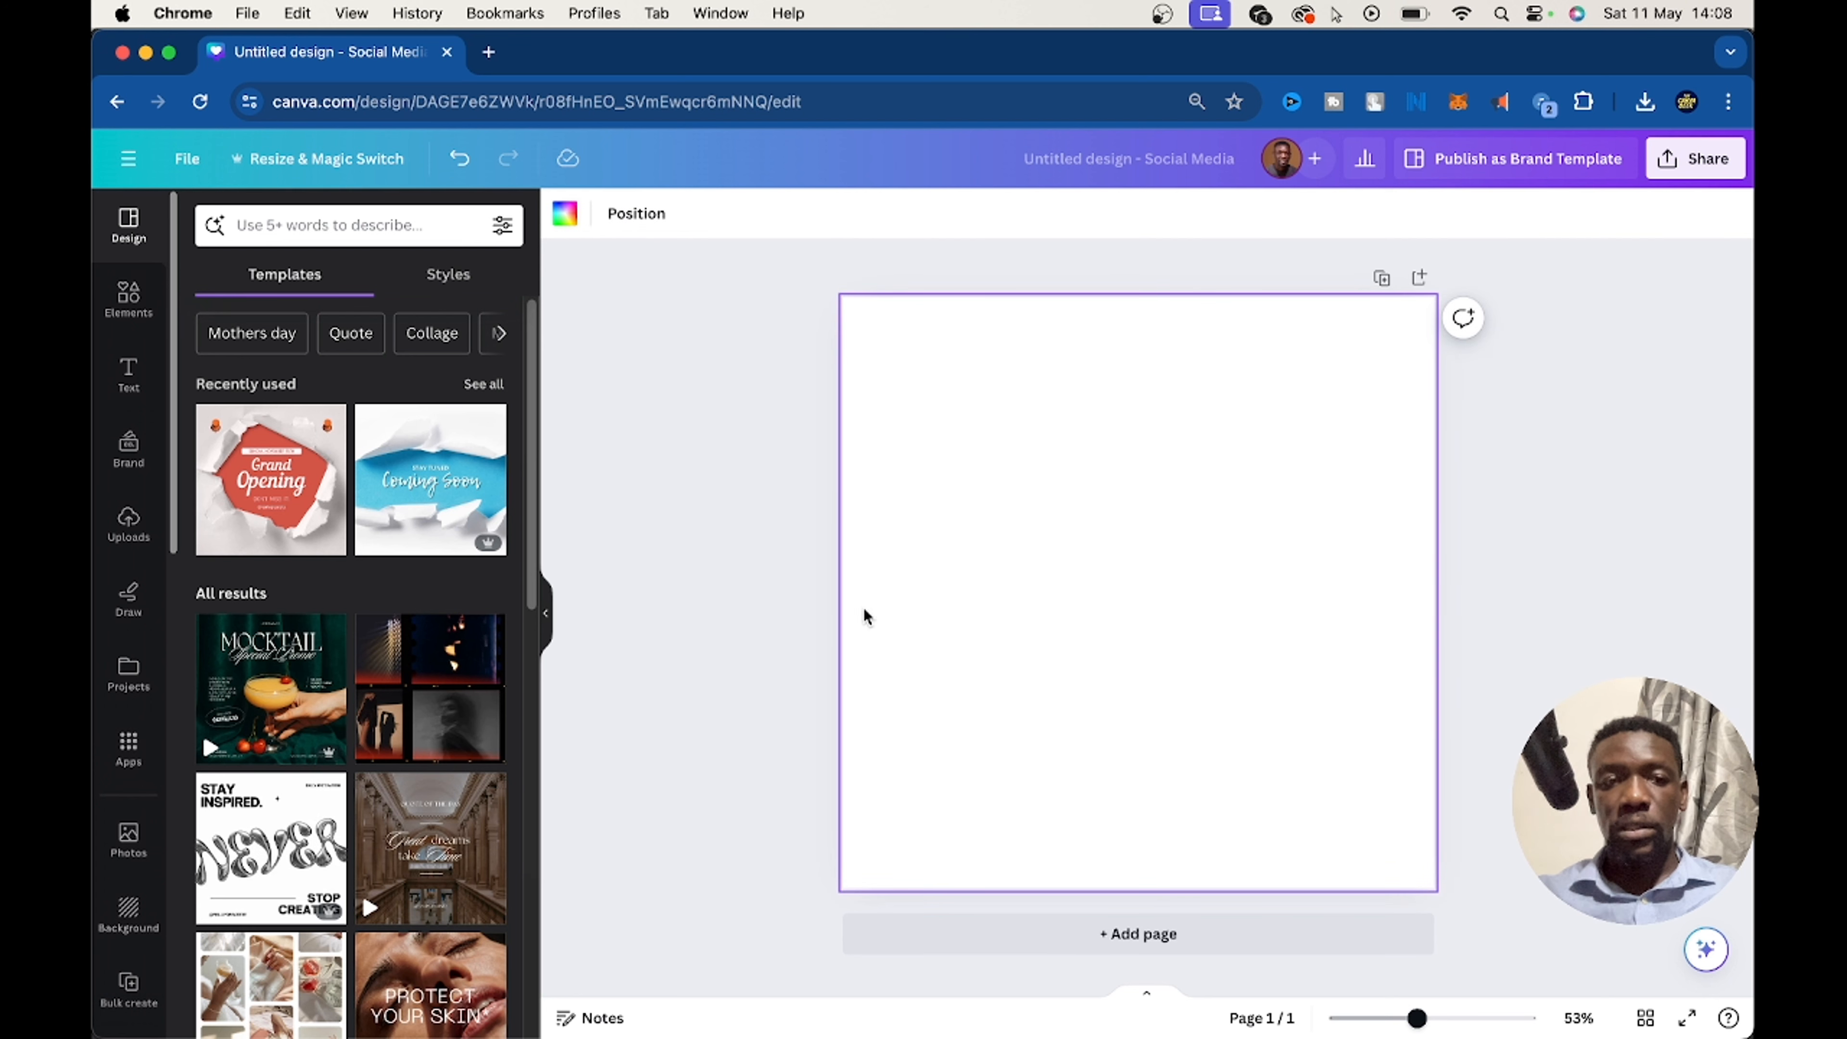
Apply the blue torn-paper Coming Soon template and detach its image from the background.
{"action": "left_click", "coordinate": [418, 483]}
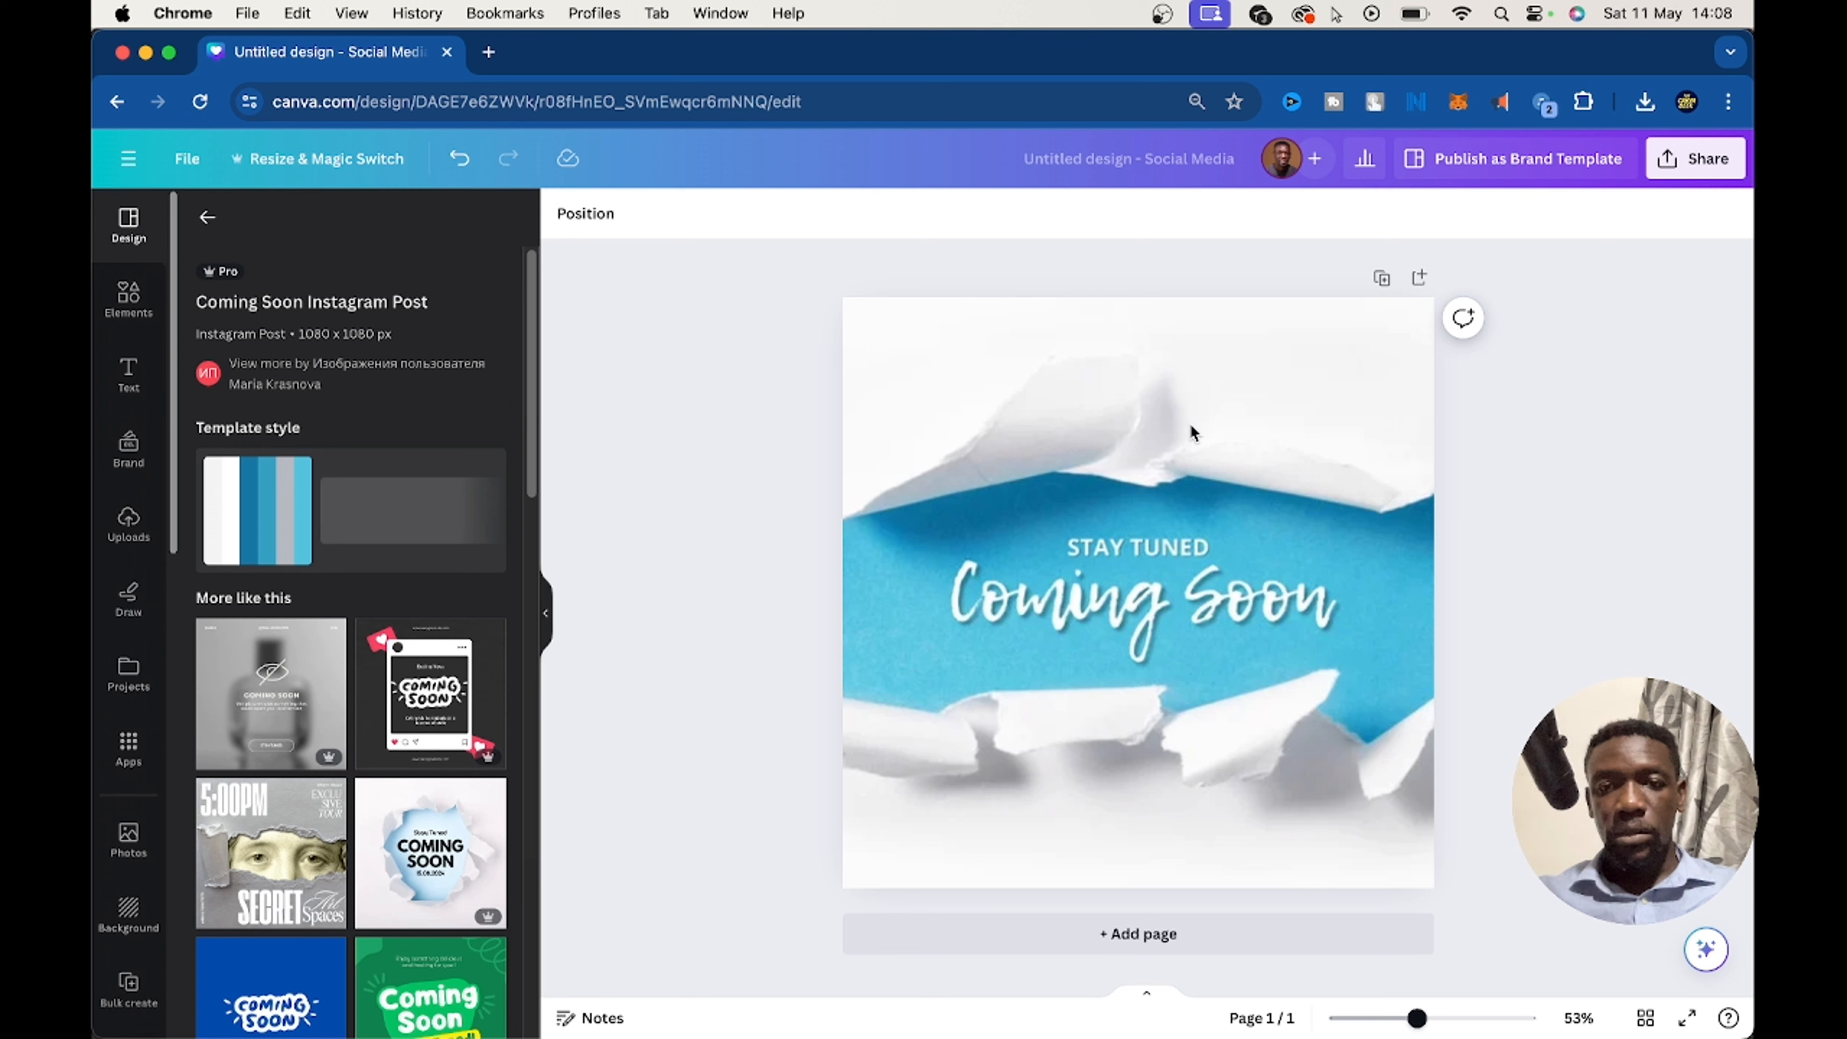
{"action": "right_click", "coordinate": [1256, 408]}
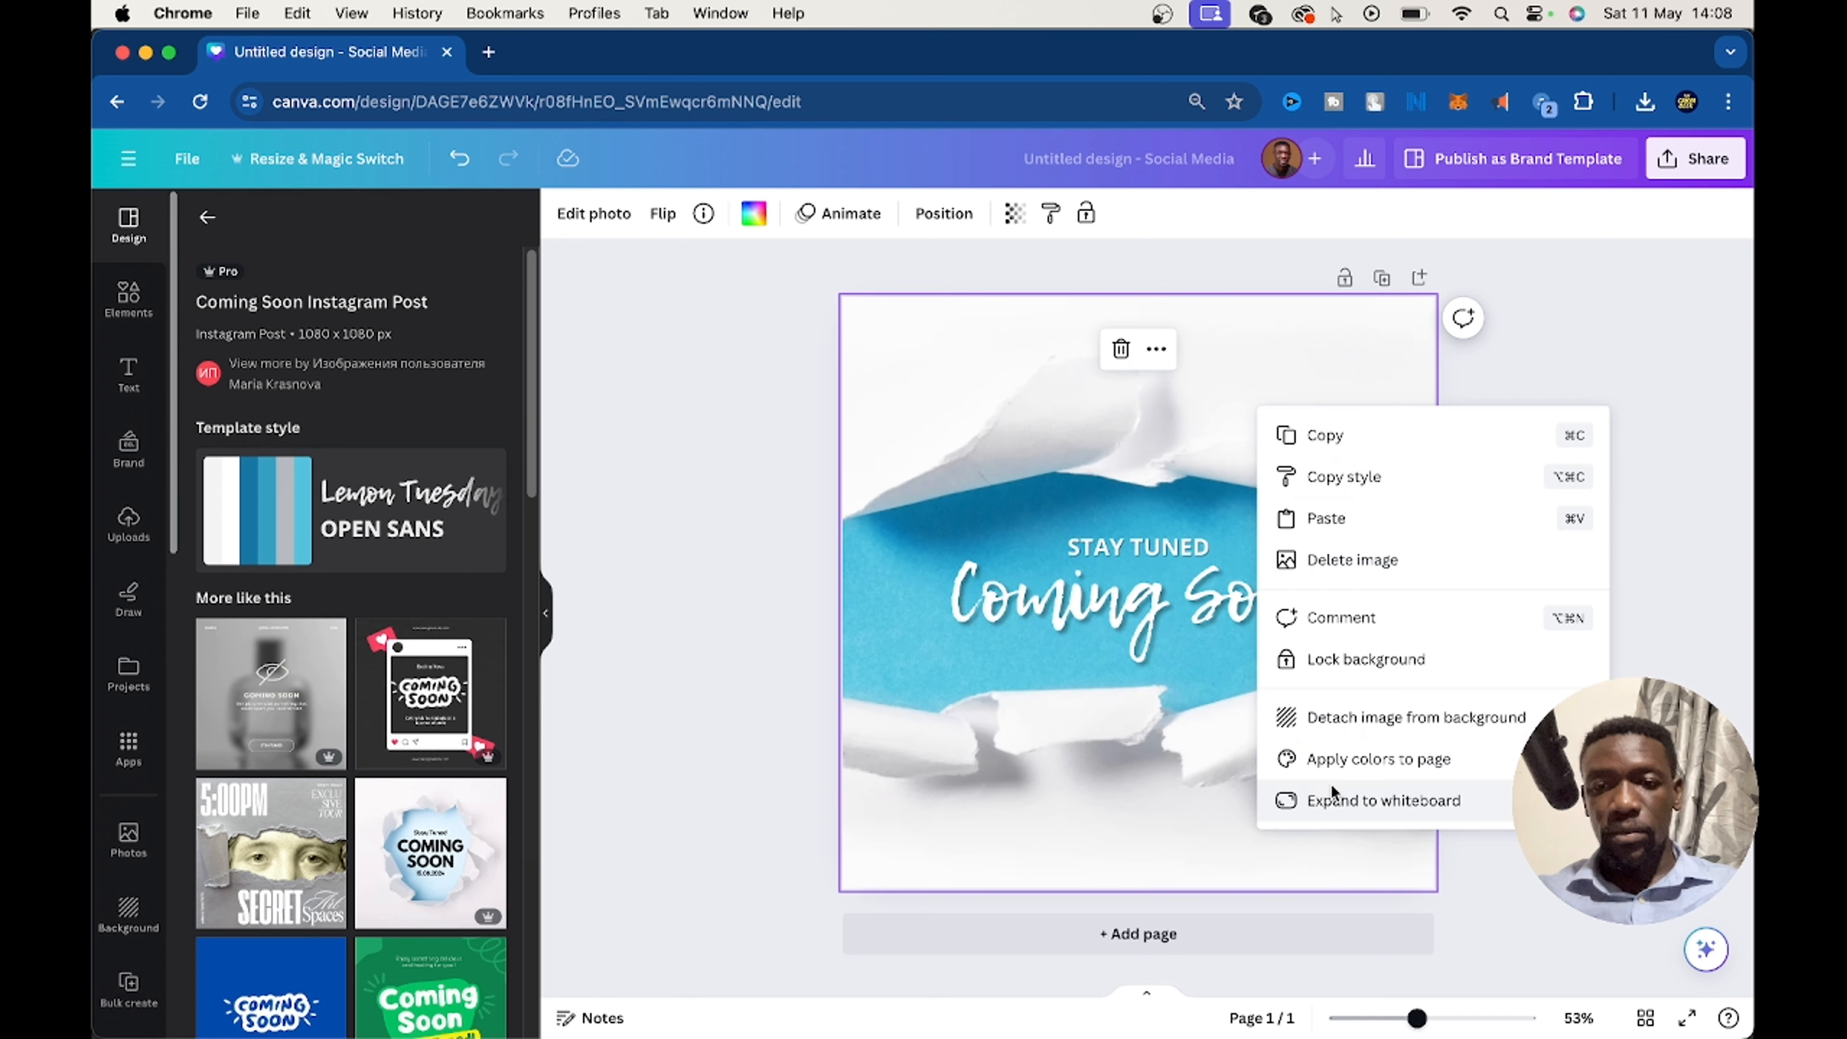
{"action": "left_click", "coordinate": [1333, 726]}
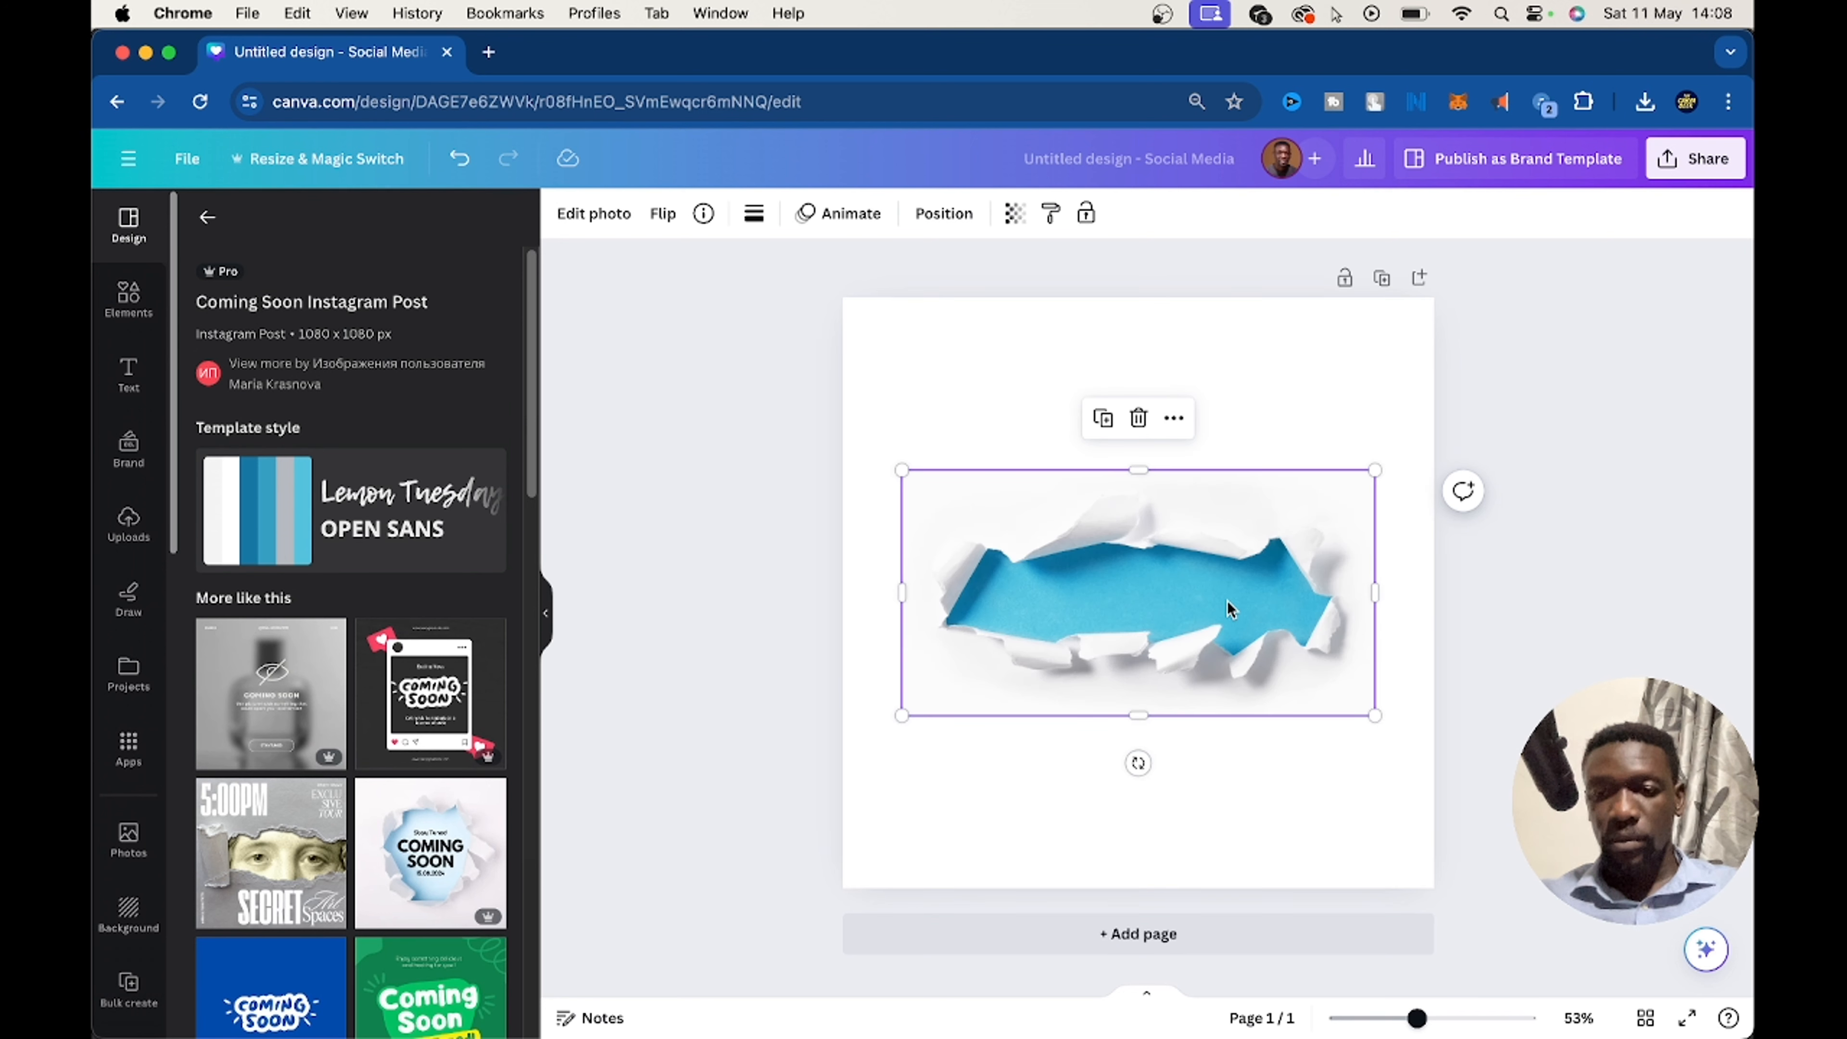
Delete the template's text and shrink the torn-paper image into the page's upper-left corner.
{"action": "left_click_drag", "start_coordinate": [1245, 590], "coordinate": [1196, 390]}
{"action": "left_click_drag", "start_coordinate": [1134, 710], "coordinate": [1093, 546]}
{"action": "key", "text": "Delete"}
{"action": "left_click_drag", "start_coordinate": [1048, 441], "coordinate": [1095, 496]}
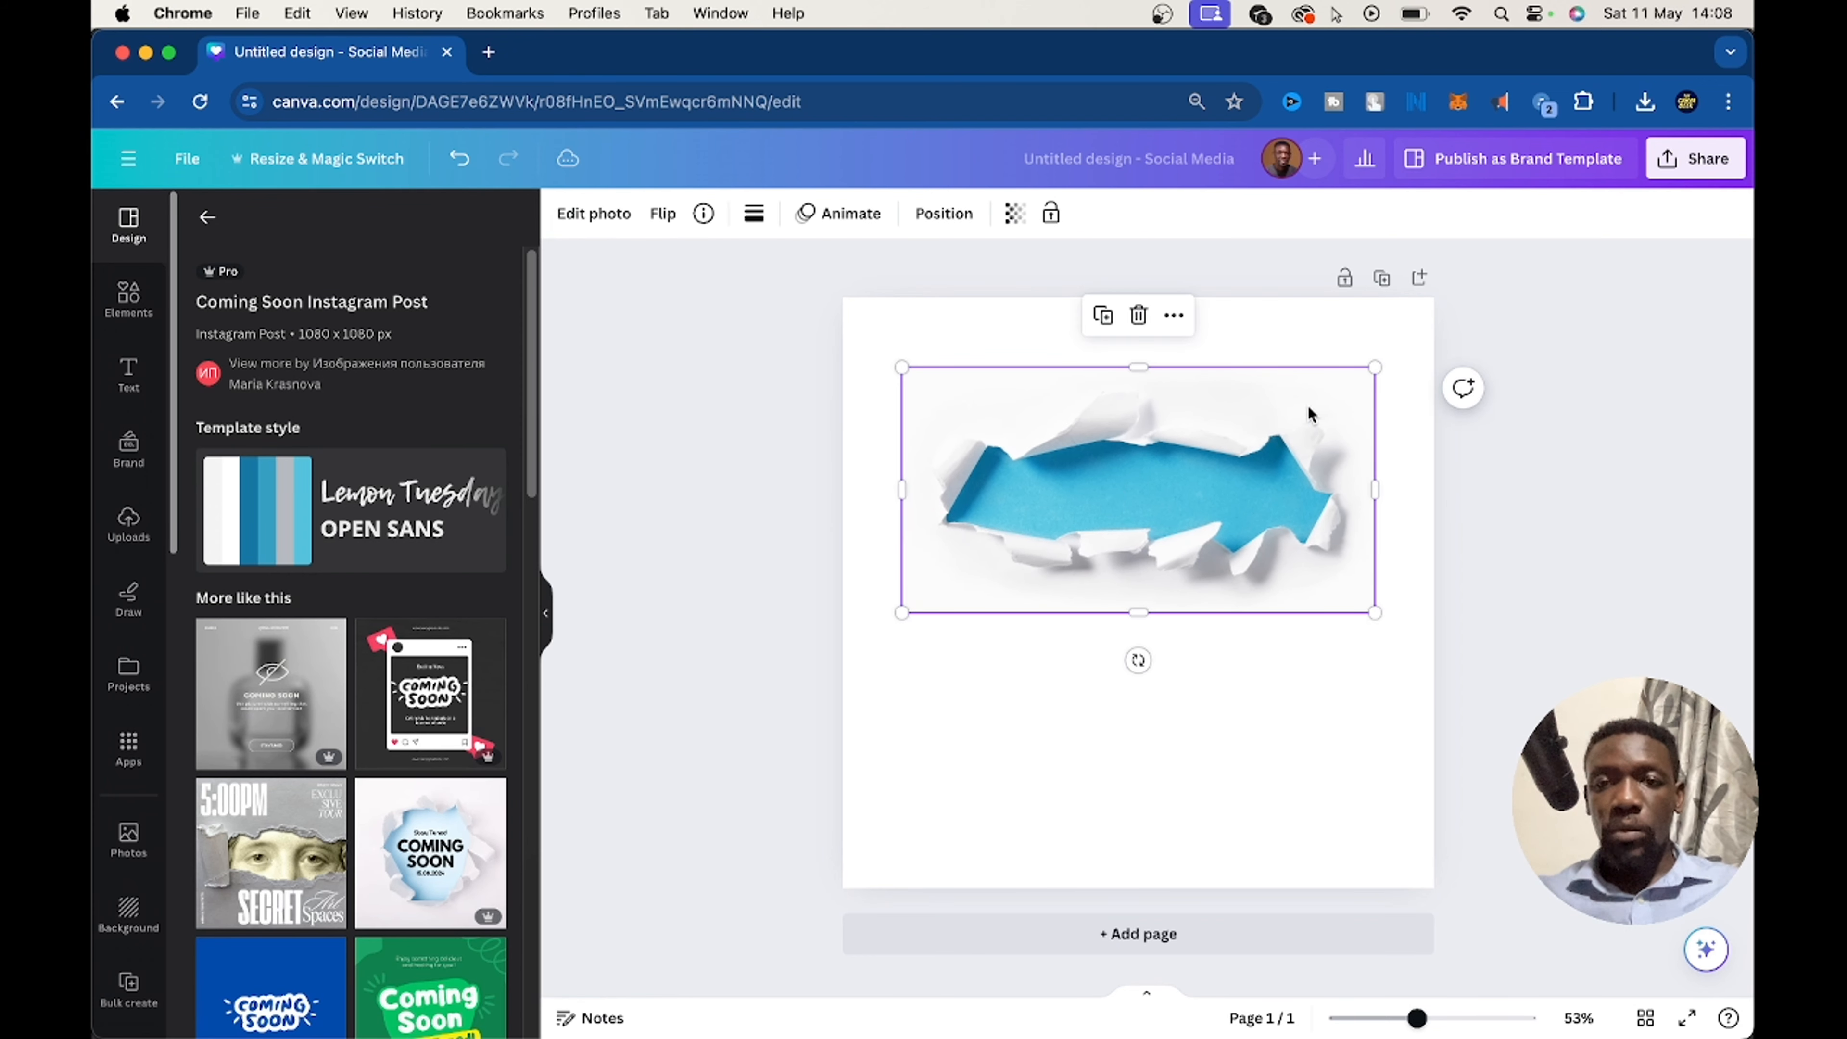
{"action": "left_click_drag", "start_coordinate": [1371, 369], "coordinate": [1221, 429]}
{"action": "left_click_drag", "start_coordinate": [1139, 524], "coordinate": [1103, 404]}
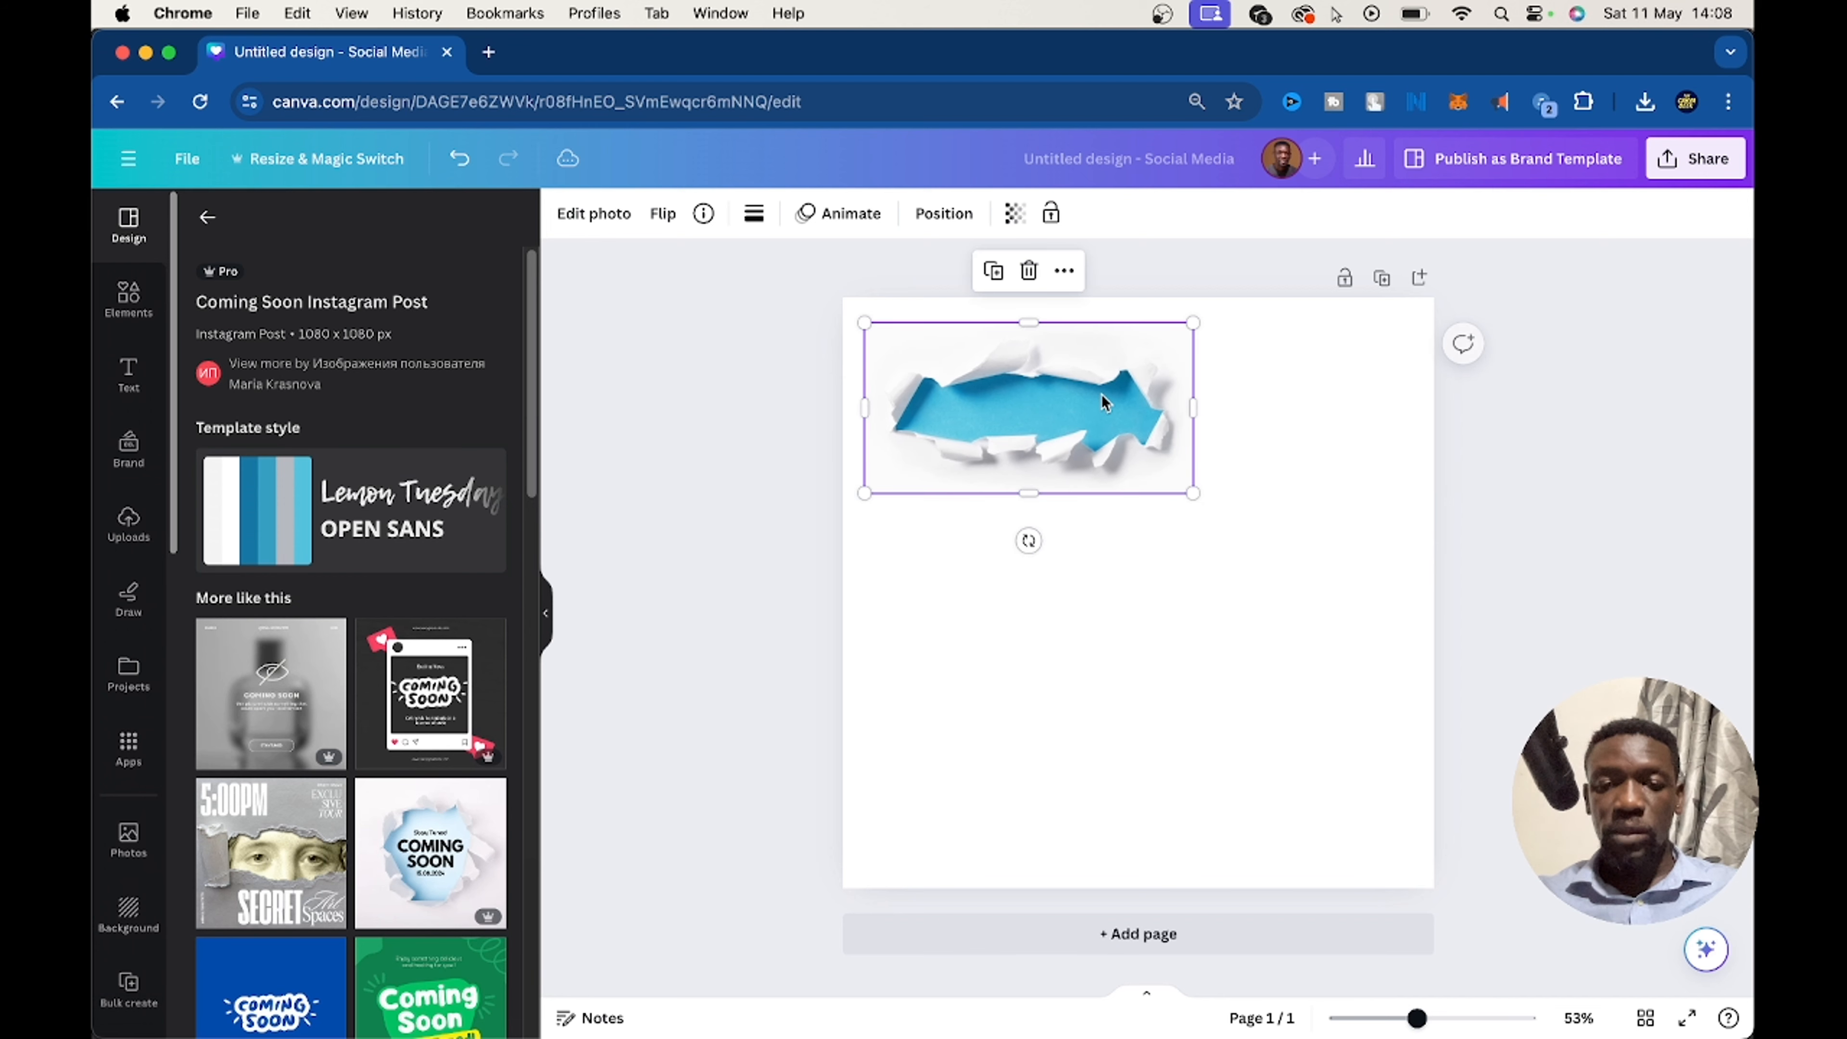
Copy the torn-paper image and paste a duplicate over the original.
{"action": "right_click", "coordinate": [980, 402]}
{"action": "left_click", "coordinate": [1041, 430]}
{"action": "left_click", "coordinate": [1055, 610]}
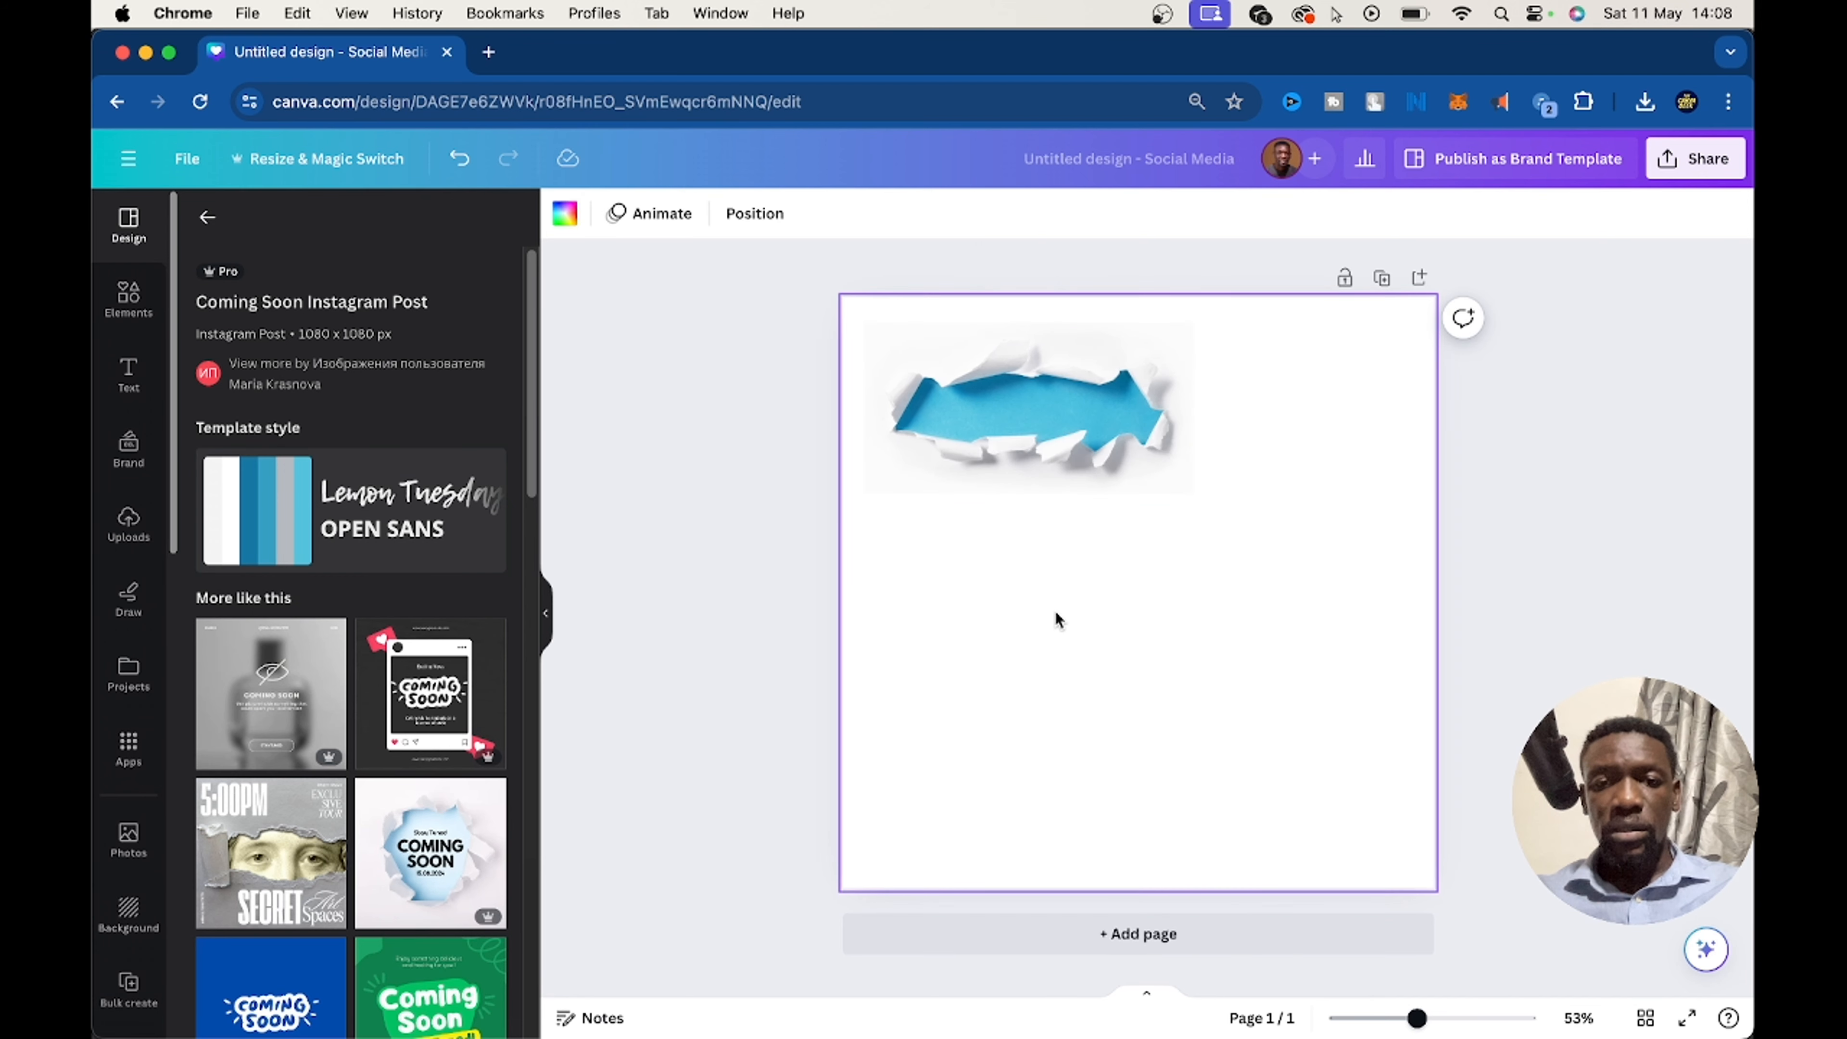
{"action": "right_click", "coordinate": [1055, 610]}
{"action": "left_click", "coordinate": [1087, 681]}
{"action": "key", "text": "super+z"}
{"action": "key", "text": "super+z"}
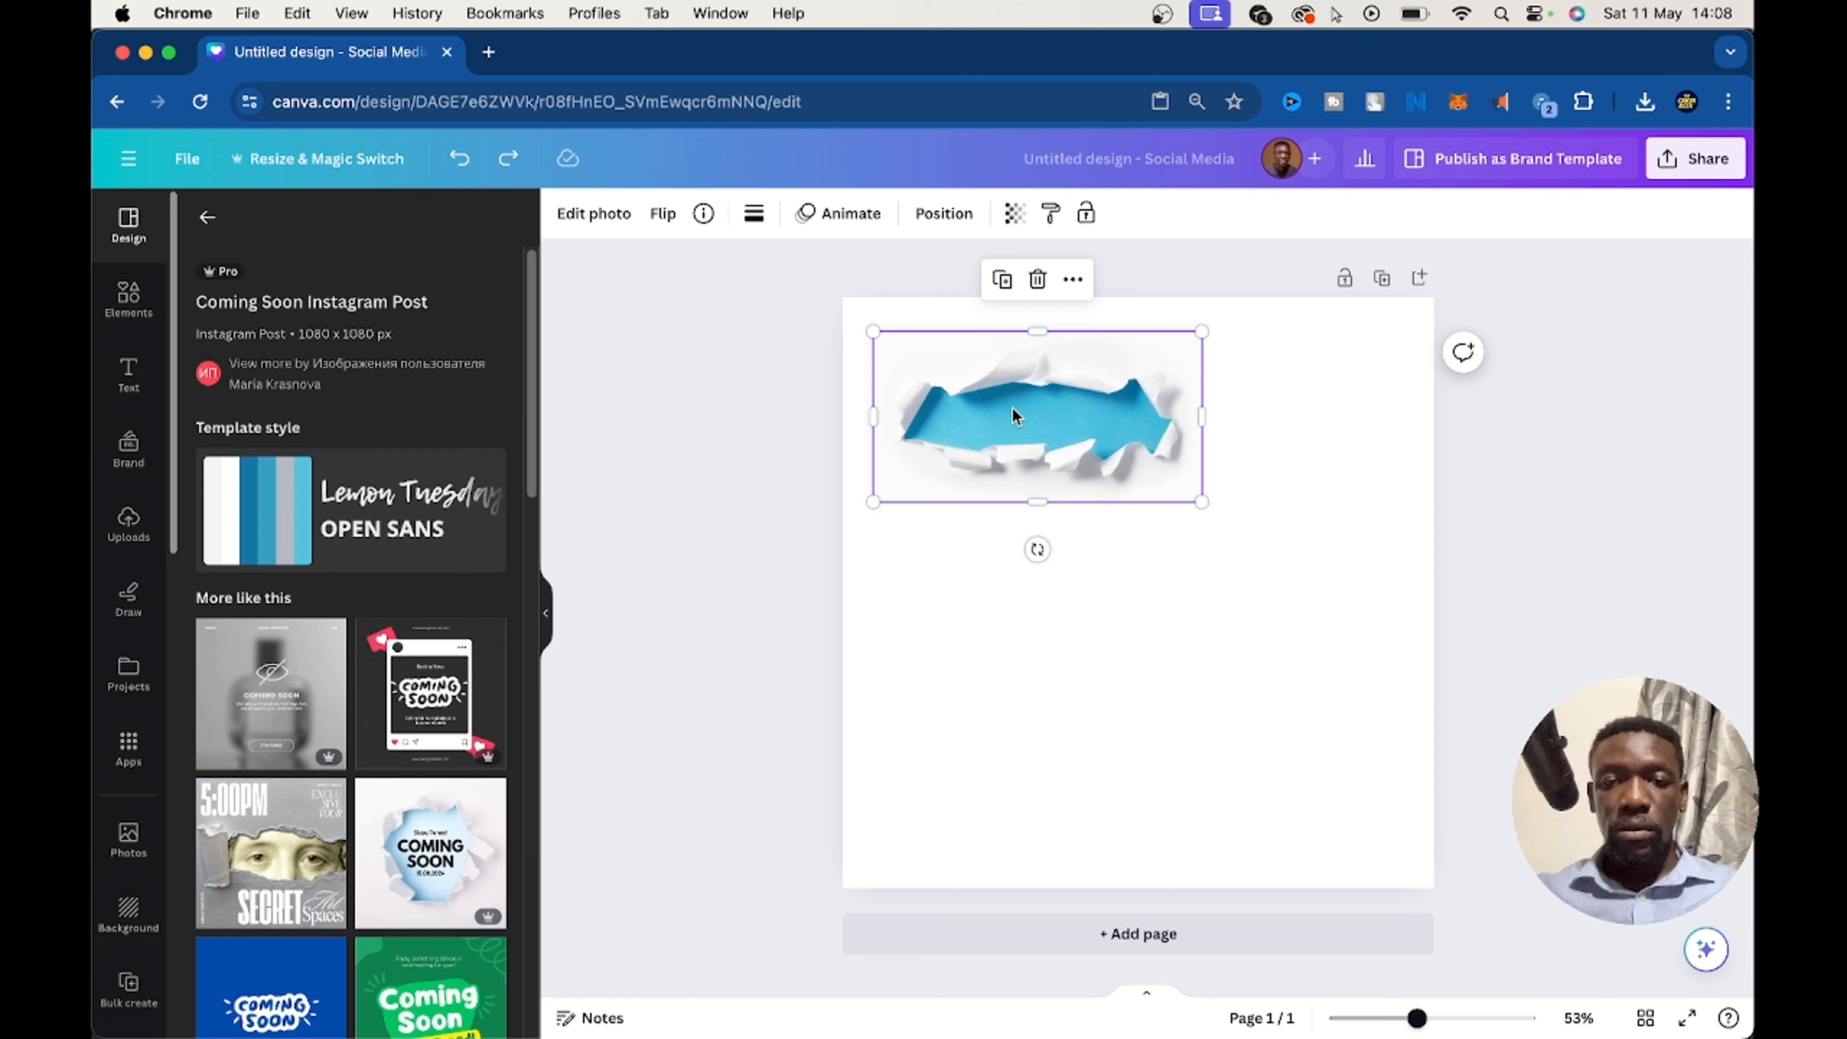
Place two more copies of the torn-paper image in a column below the first, and delete both.
{"action": "left_click_drag", "start_coordinate": [1005, 428], "coordinate": [1007, 593]}
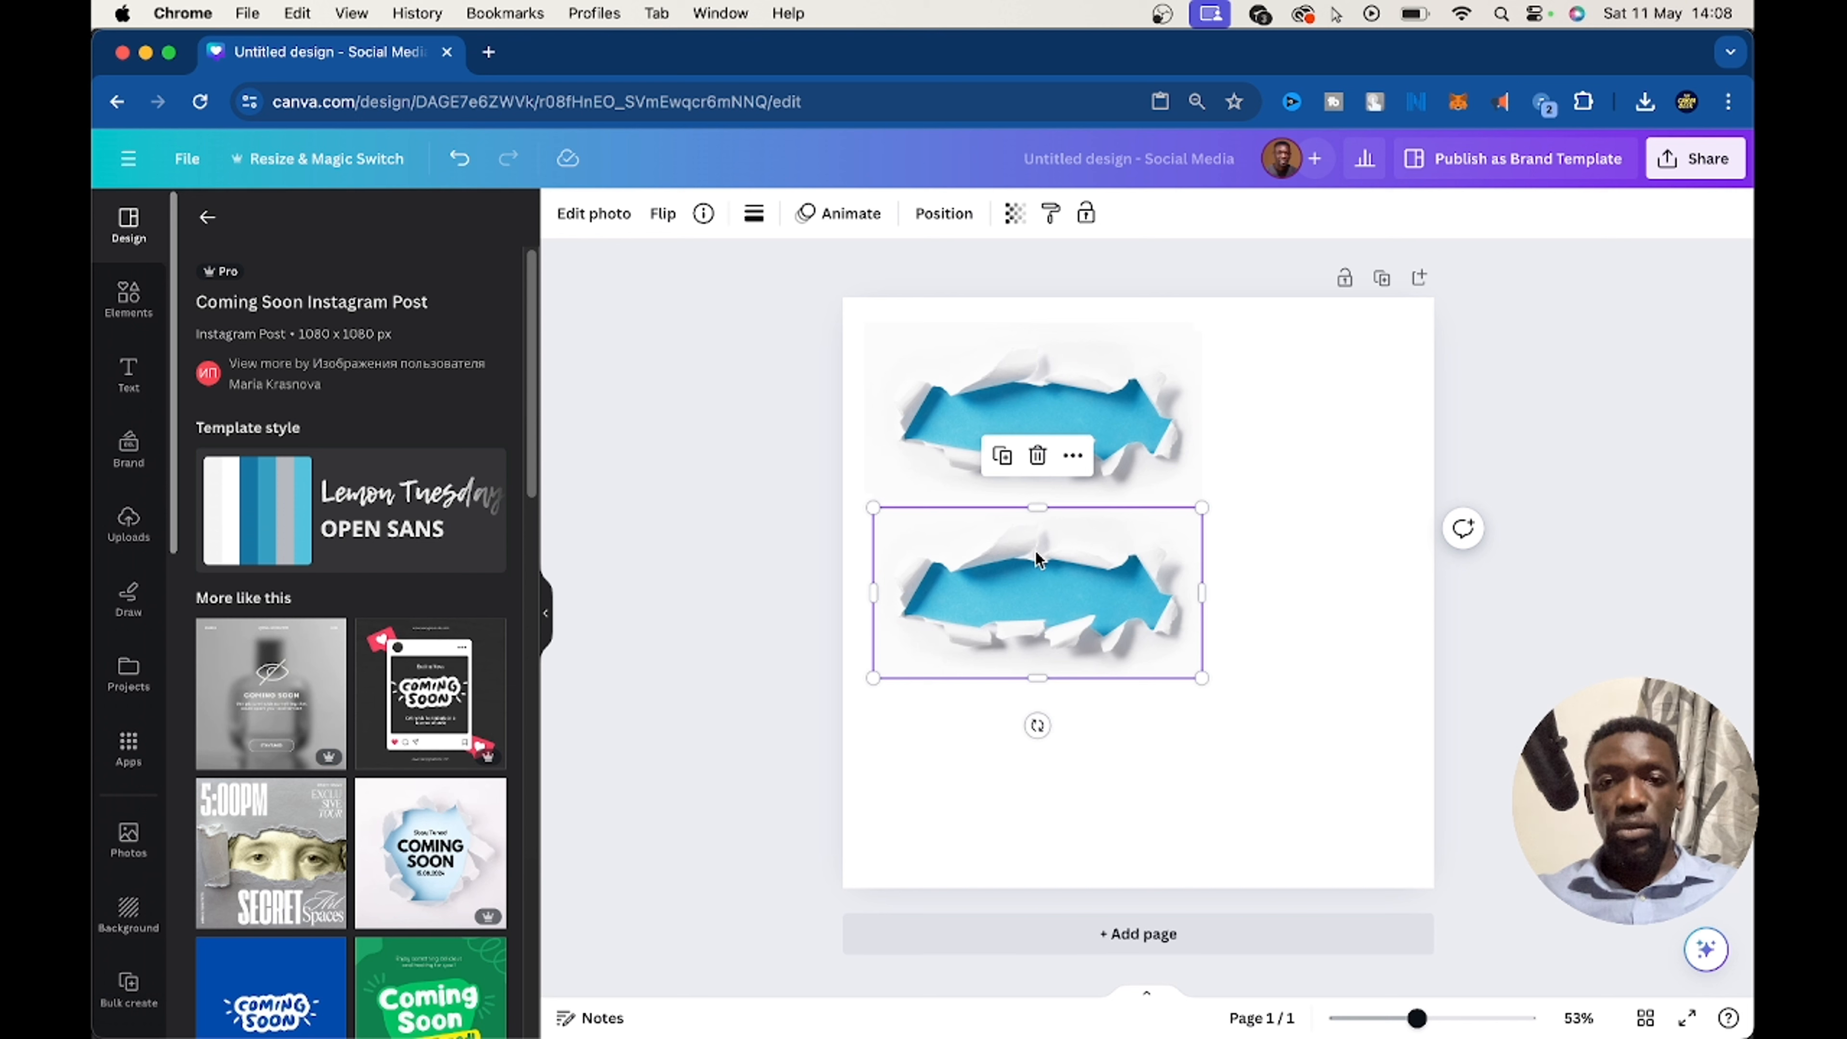
{"action": "left_click_drag", "start_coordinate": [1038, 557], "coordinate": [1038, 720]}
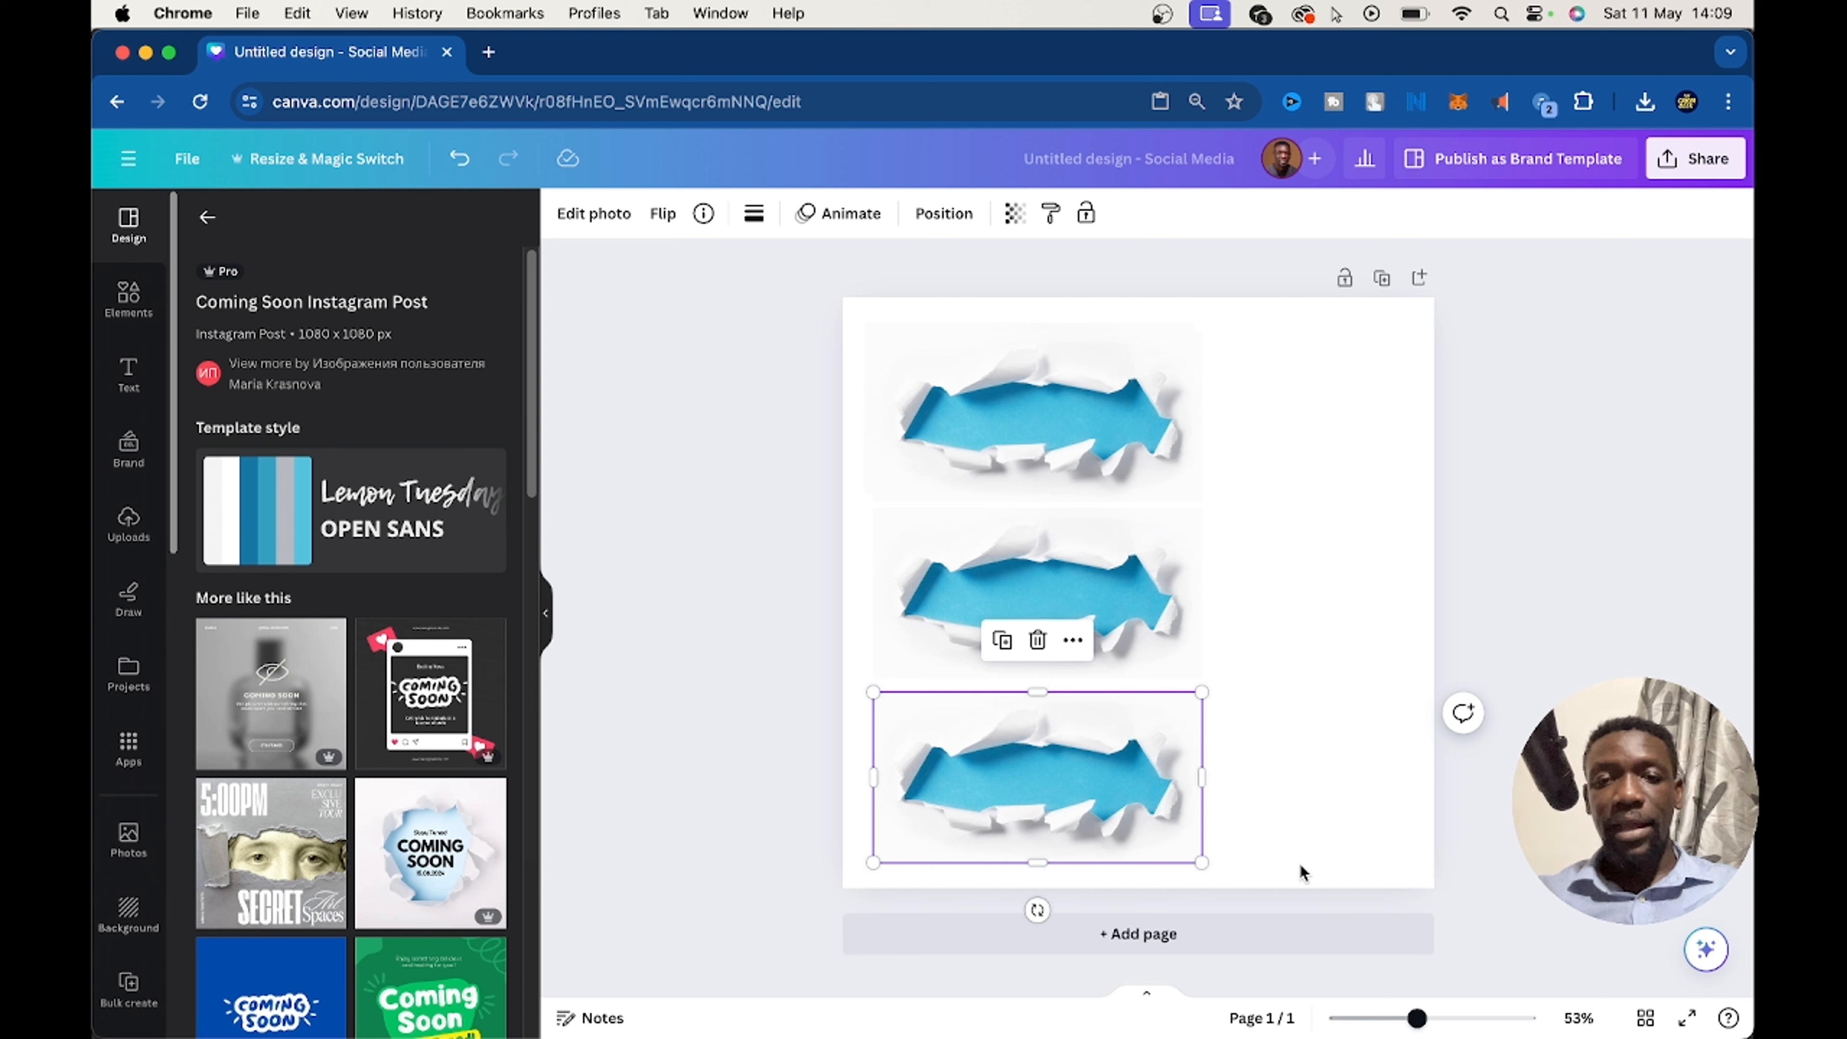
{"action": "left_click_drag", "start_coordinate": [1299, 861], "coordinate": [973, 370]}
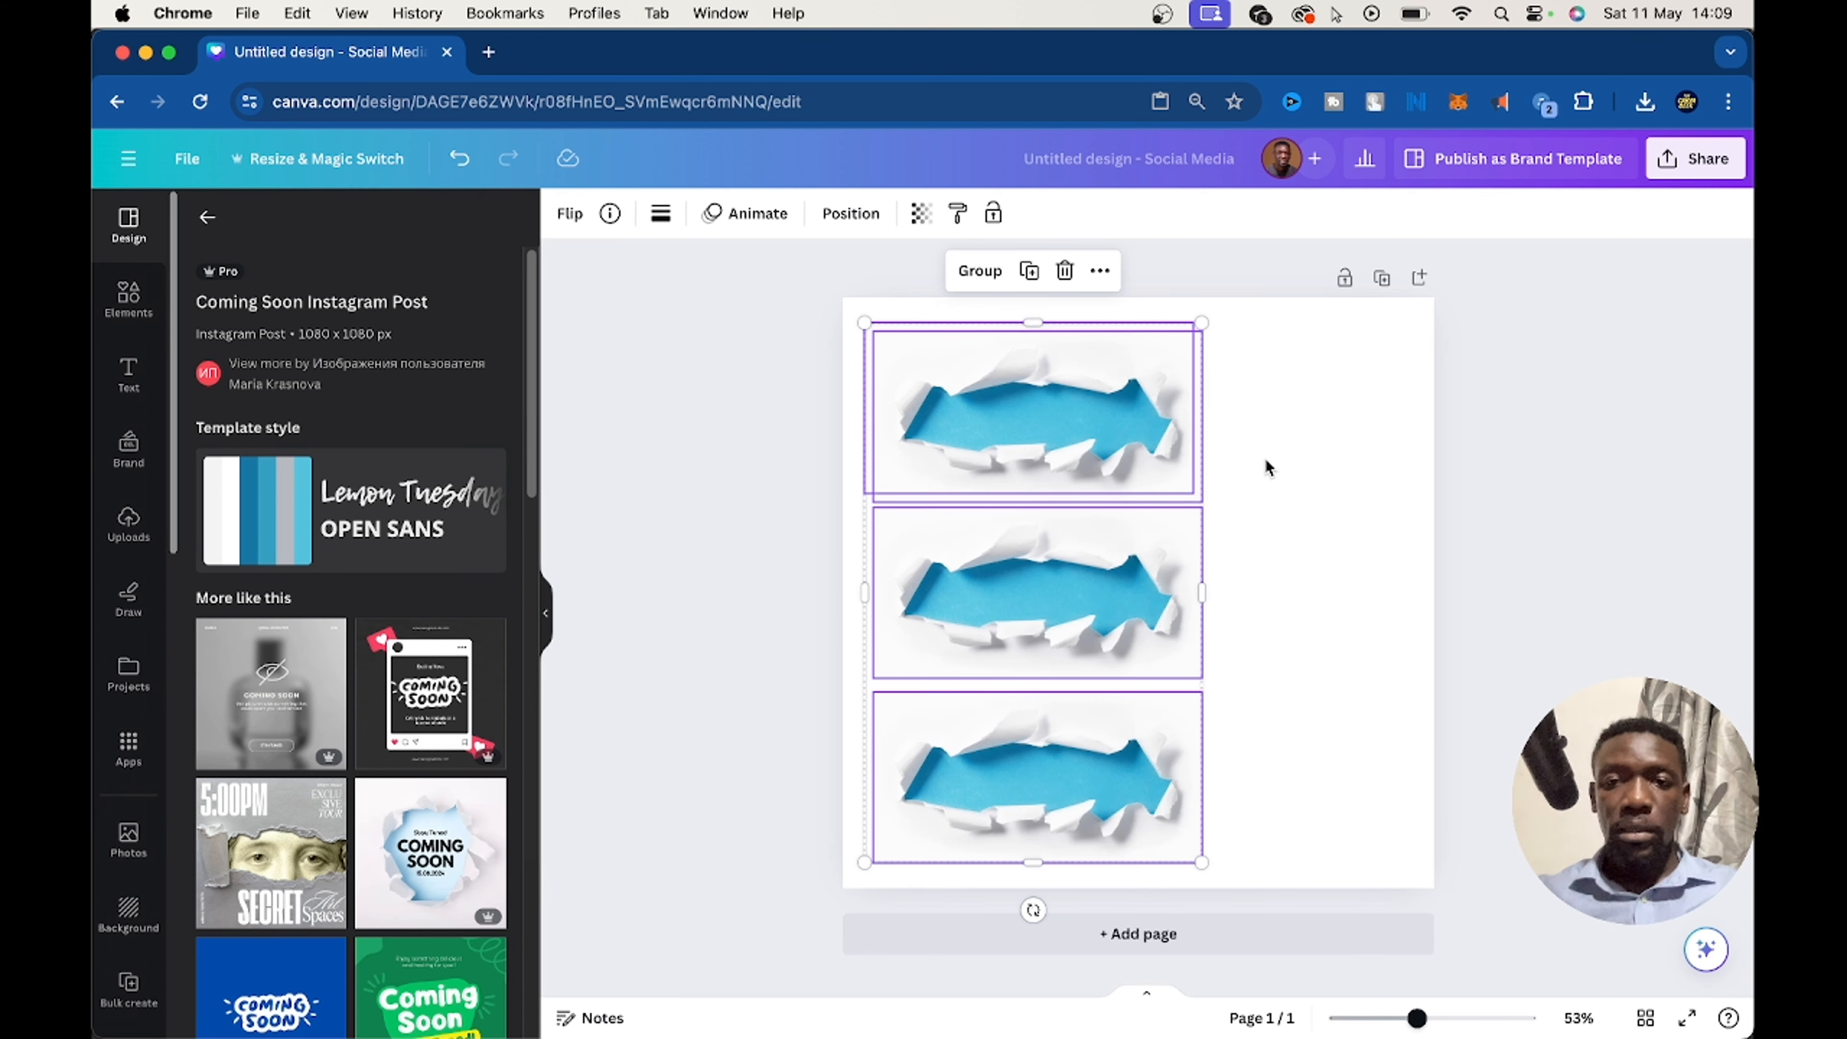
{"action": "left_click", "coordinate": [1307, 696]}
{"action": "left_click_drag", "start_coordinate": [1267, 871], "coordinate": [851, 542]}
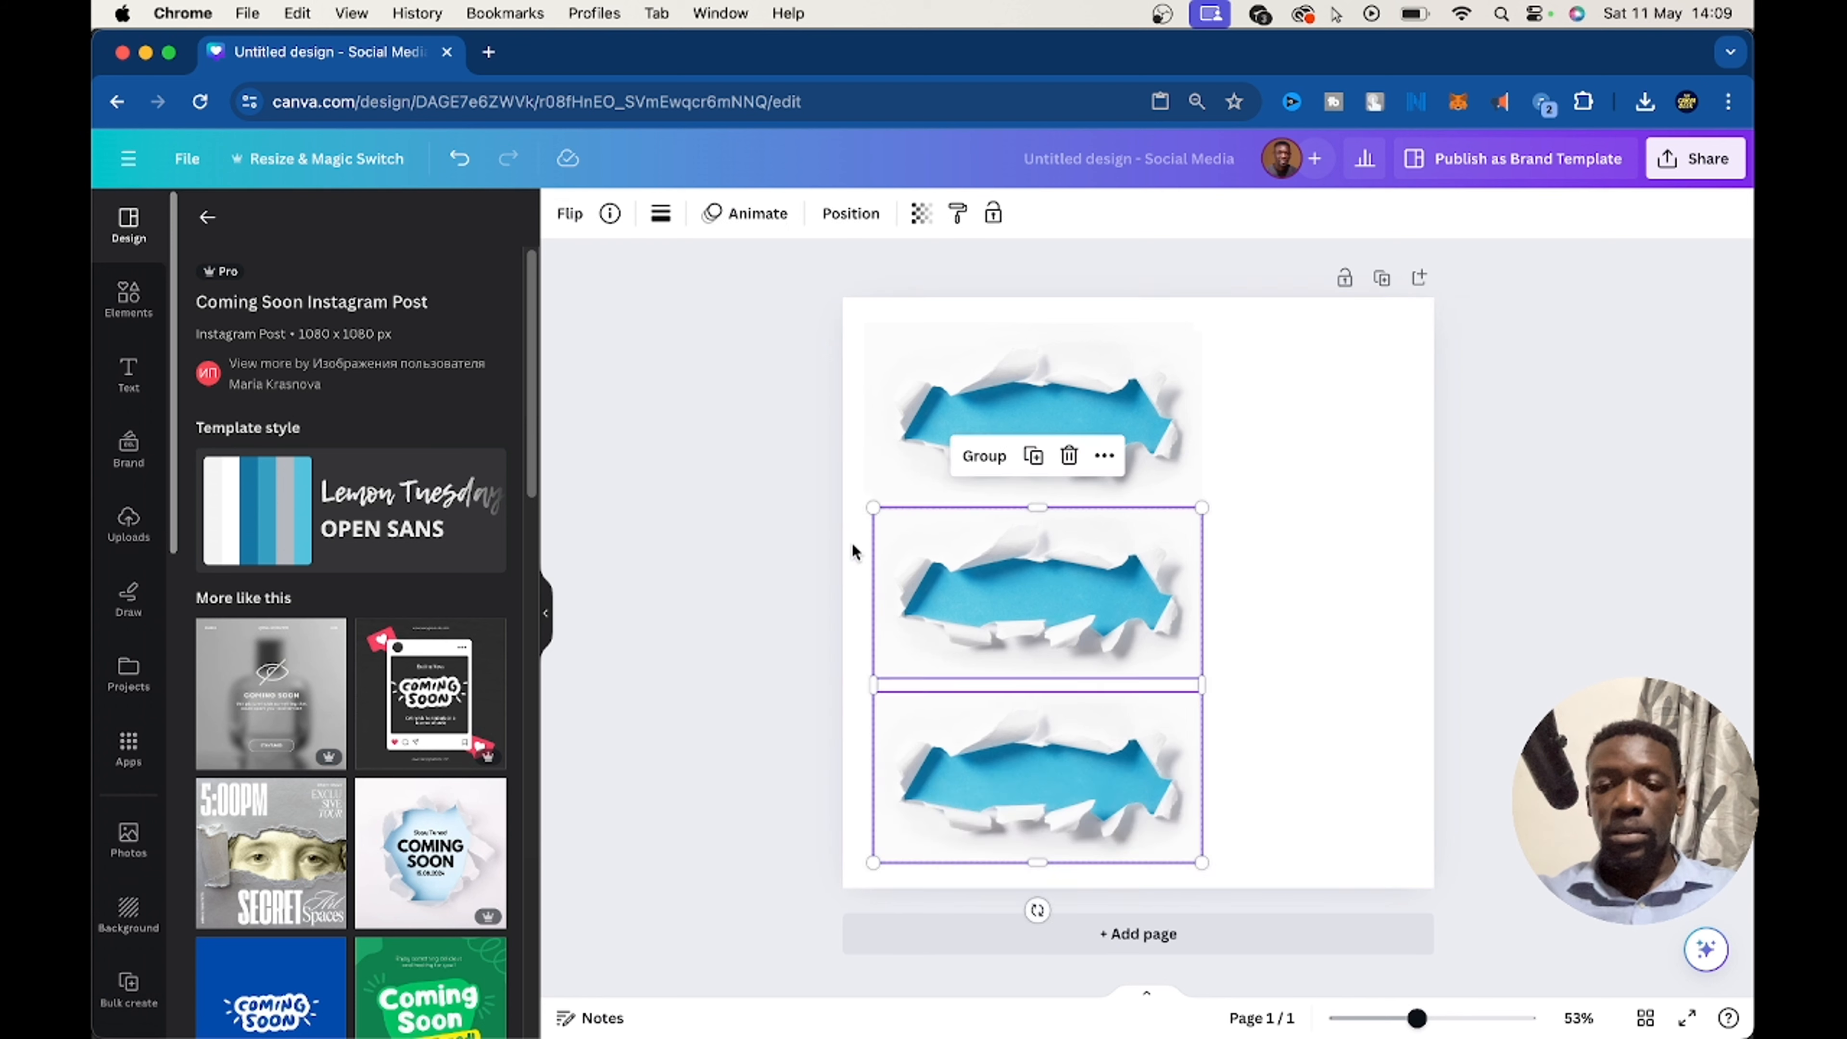
{"action": "key", "text": "Delete"}
Shrink the front torn-paper copy to a small thumbnail in the page's upper-left corner and delete the larger original behind it.
{"action": "left_click", "coordinate": [991, 430]}
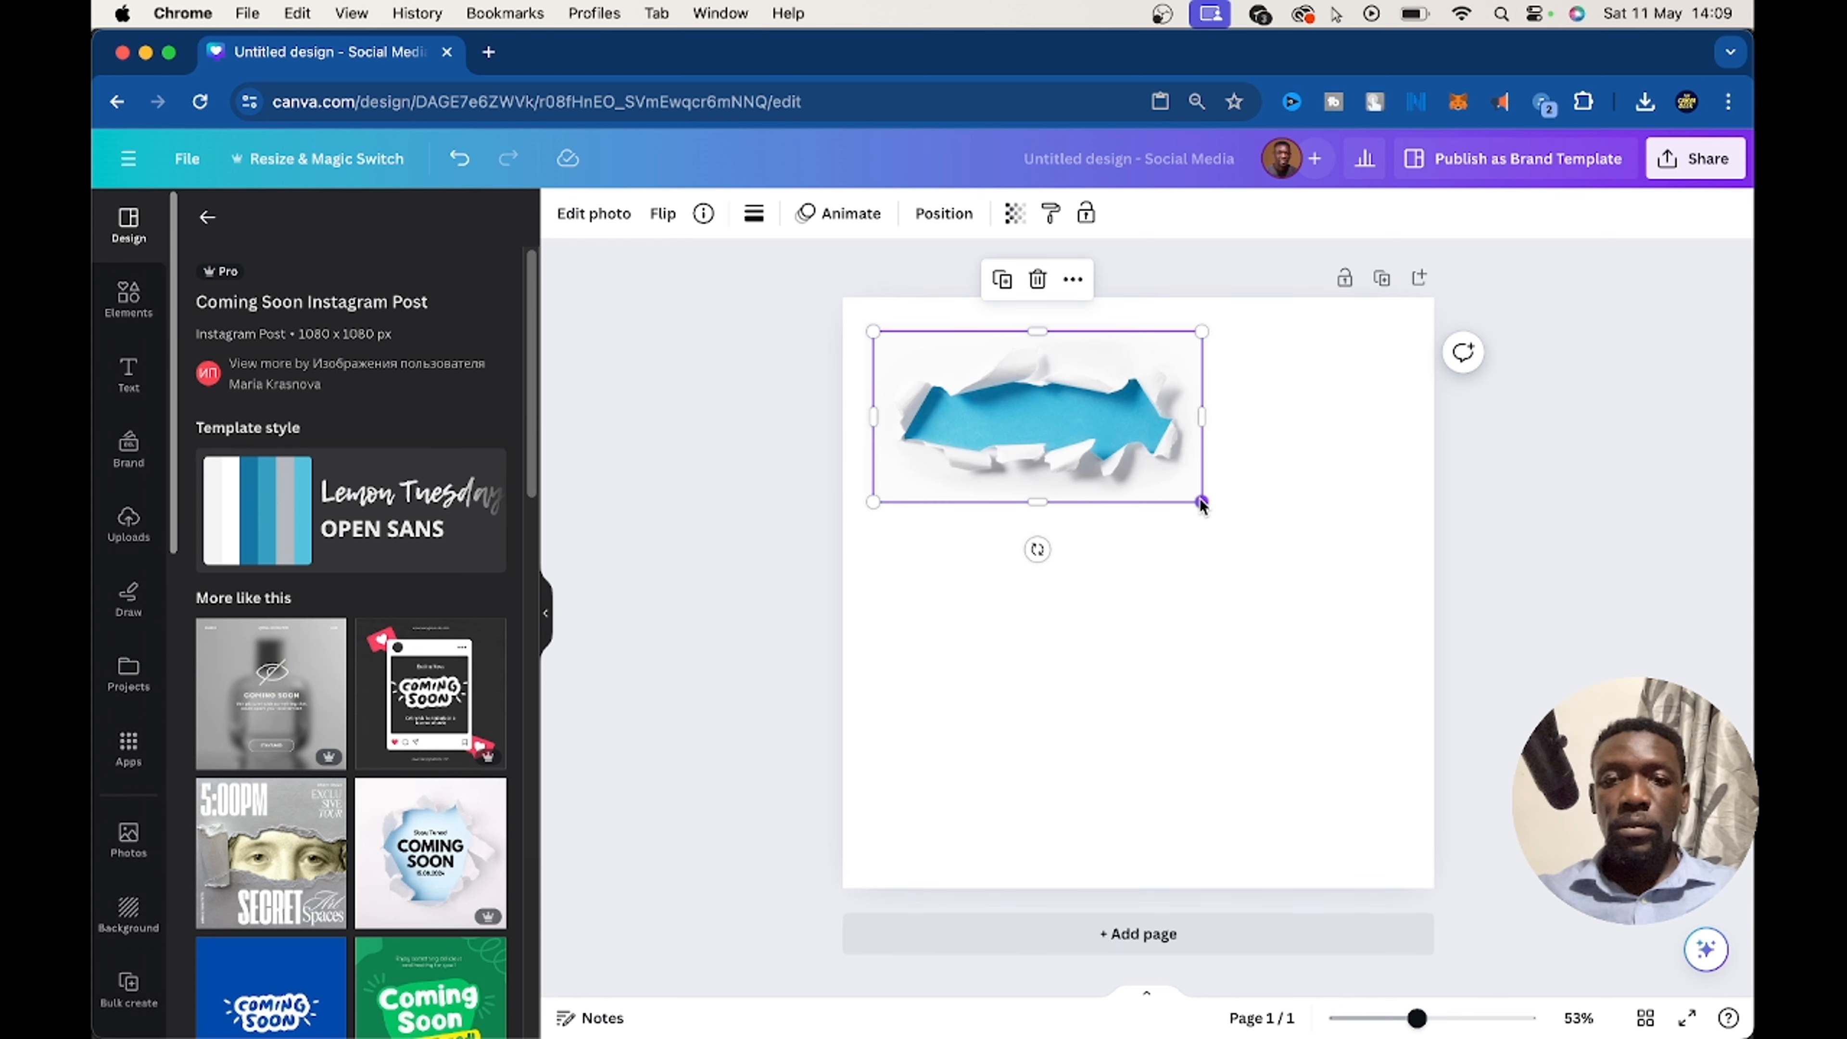
{"action": "left_click_drag", "start_coordinate": [1201, 502], "coordinate": [1005, 400]}
{"action": "left_click", "coordinate": [1177, 441]}
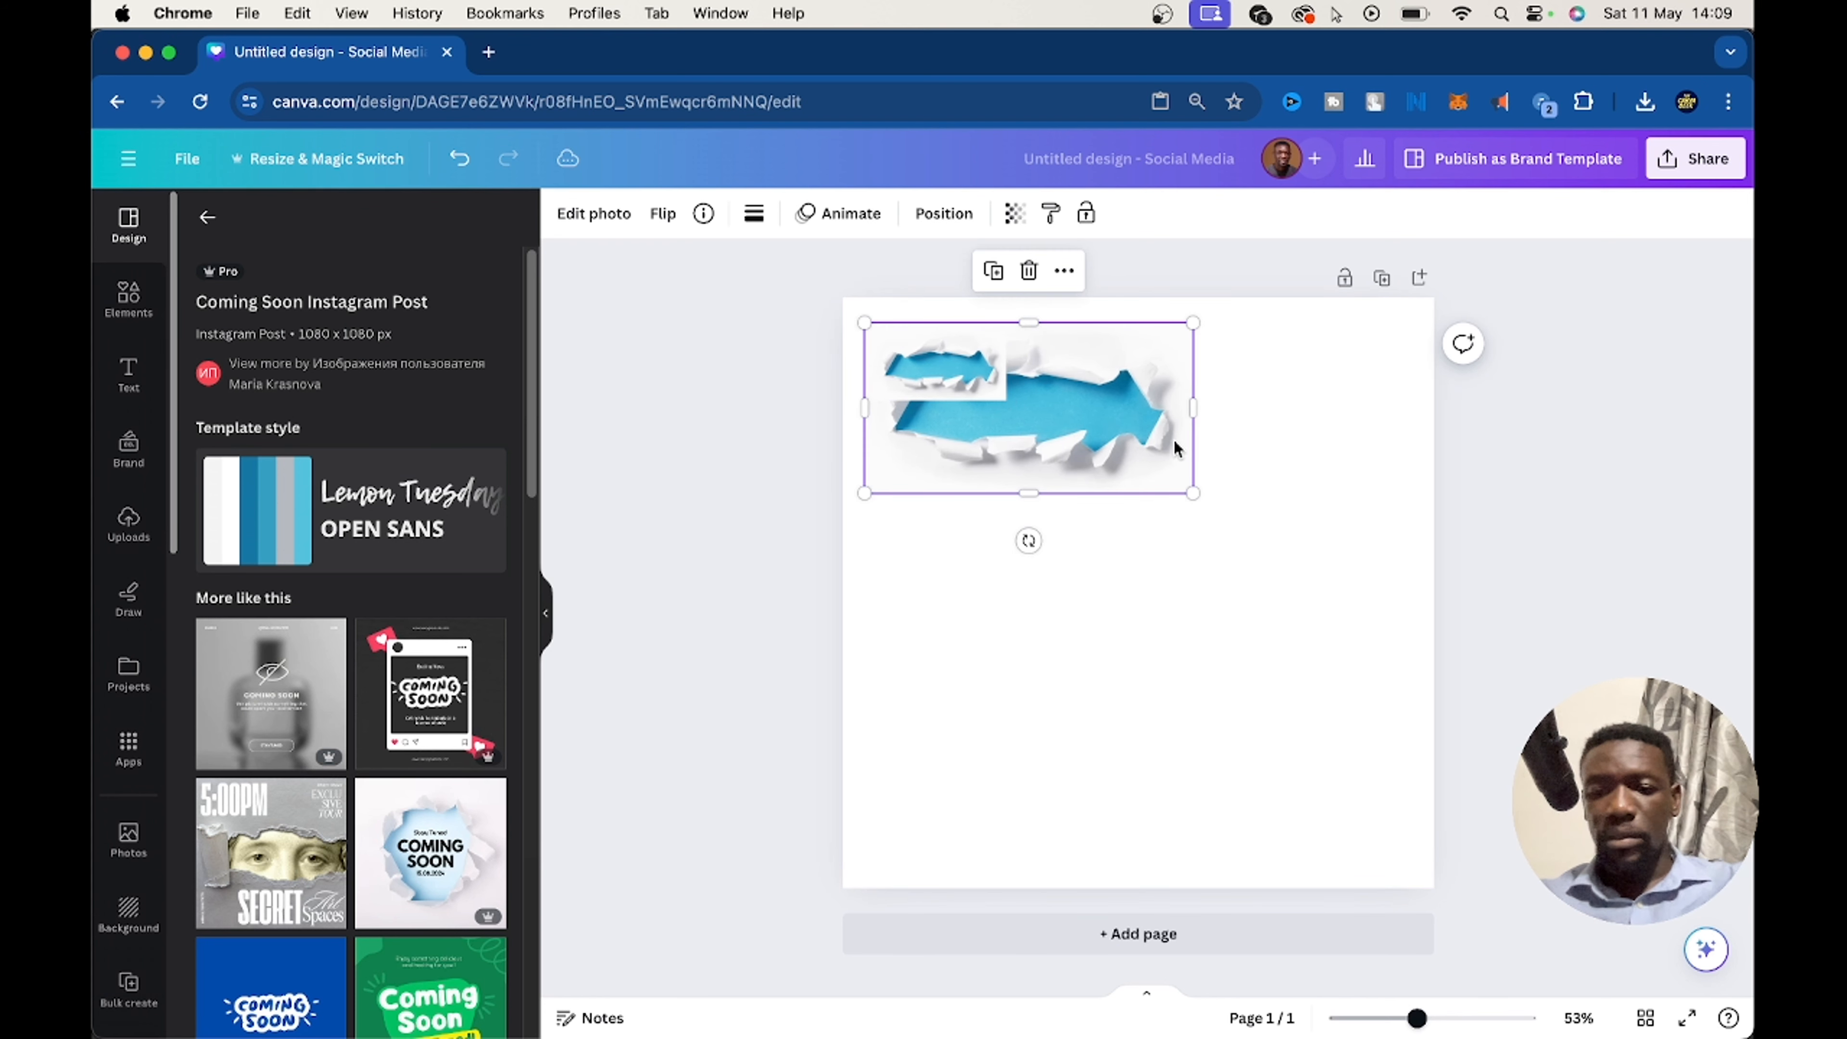
{"action": "key", "text": "Delete"}
{"action": "left_click", "coordinate": [986, 391]}
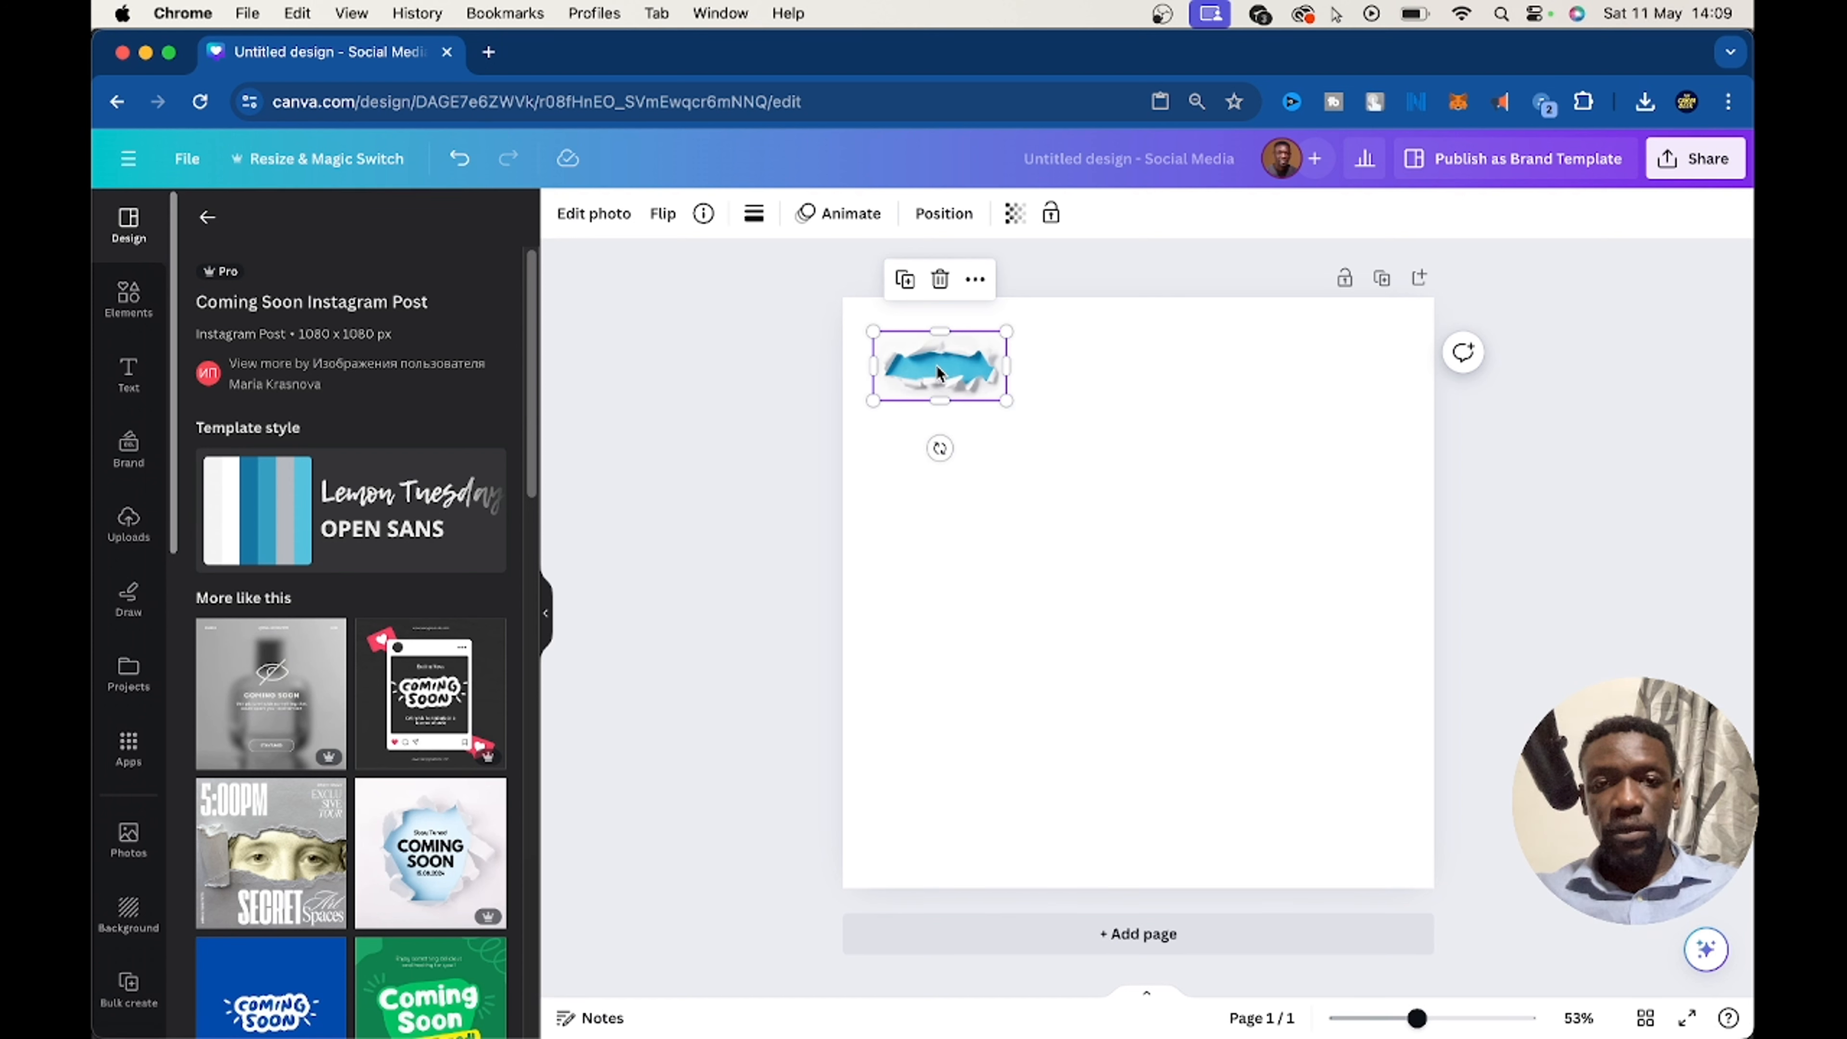
{"action": "left_click_drag", "start_coordinate": [938, 372], "coordinate": [936, 363]}
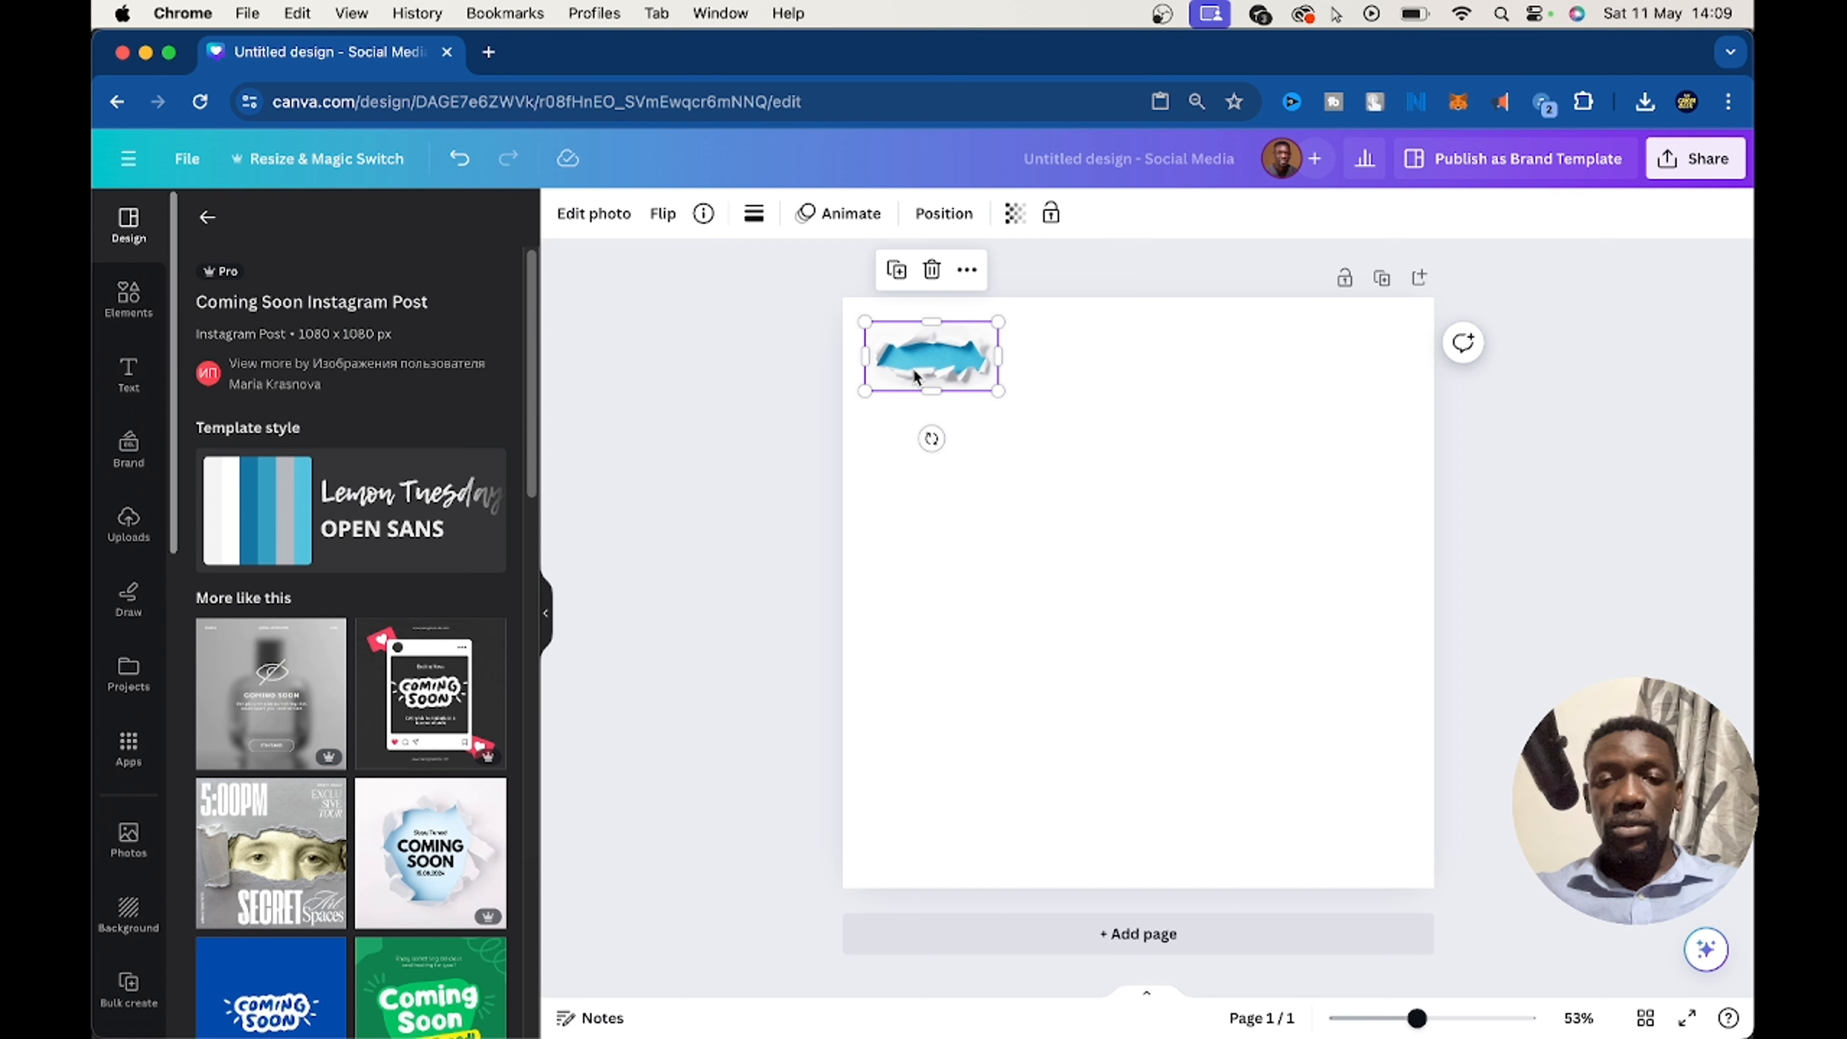
Duplicate the small torn-paper image to its right with a gap of 14, and repeat to form a row of four.
{"action": "left_click_drag", "start_coordinate": [931, 369], "coordinate": [1071, 366]}
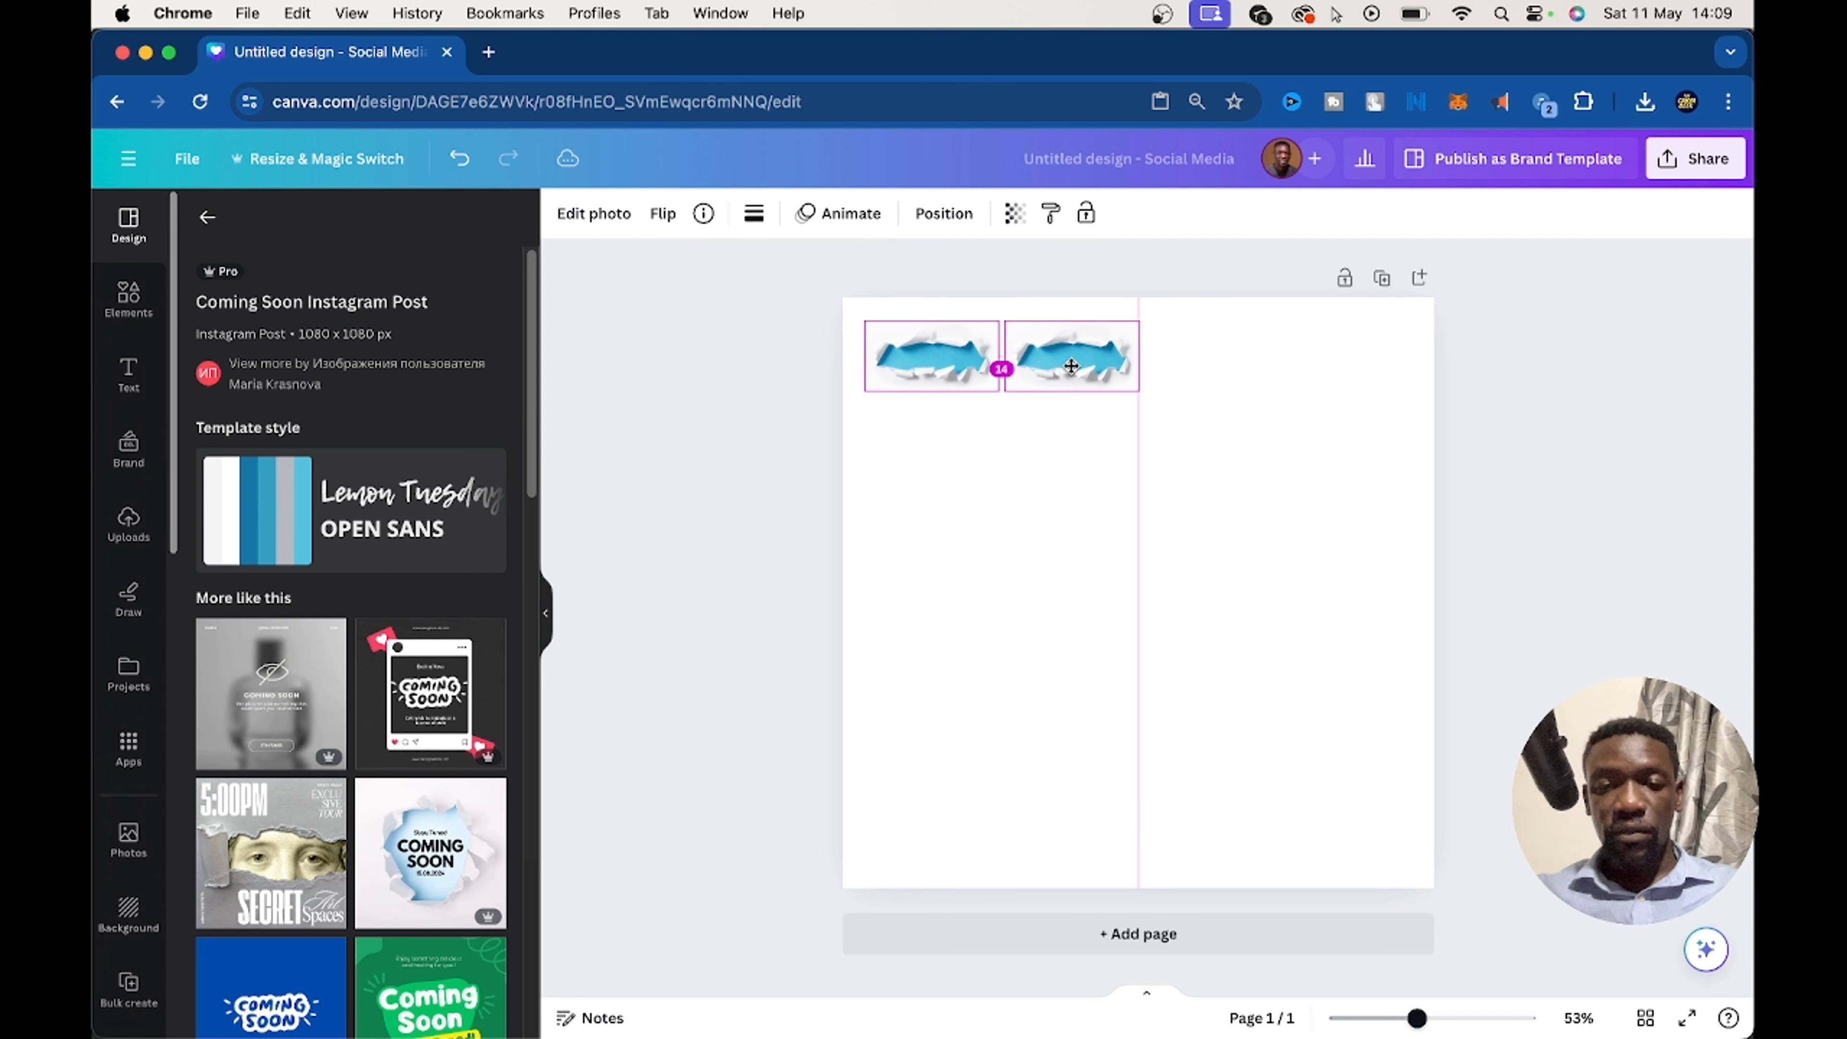
{"action": "left_click_drag", "start_coordinate": [1071, 366], "coordinate": [1071, 366]}
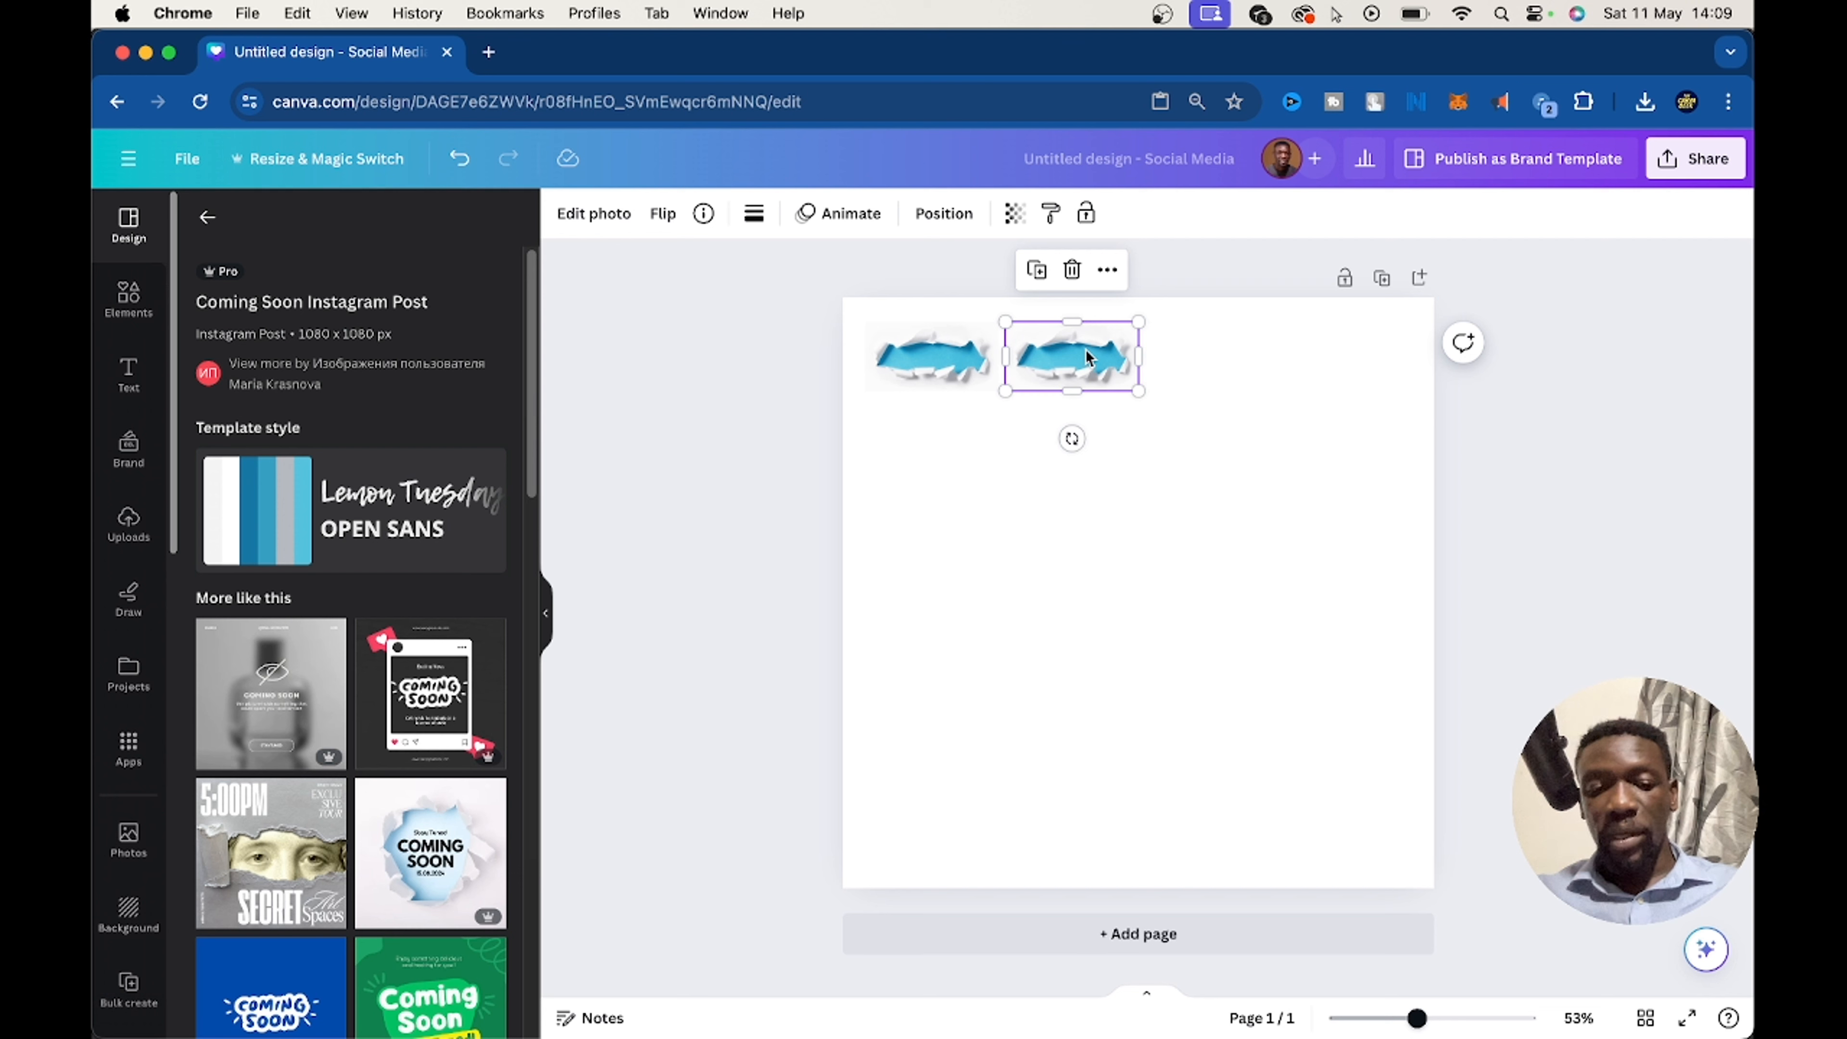
{"action": "key", "text": "super+d"}
{"action": "key", "text": "super+d"}
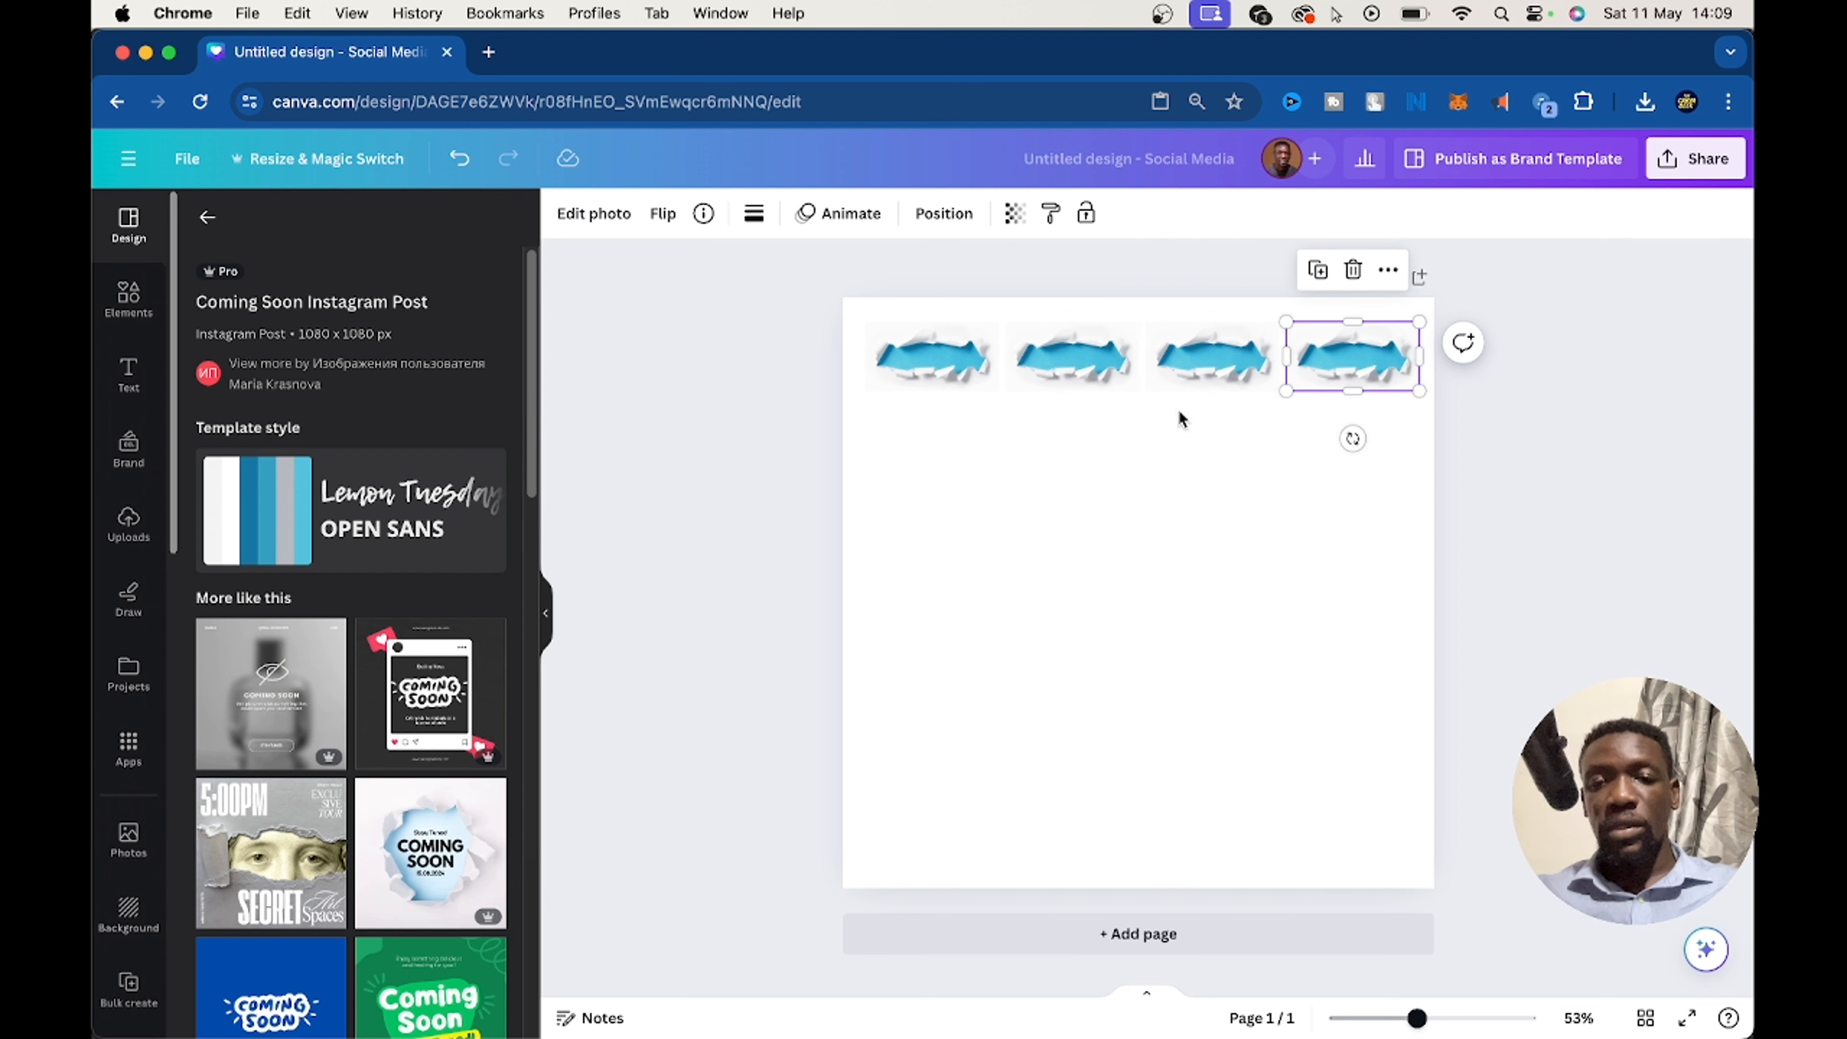
Select all four torn-paper images and centre the row horizontally on the page.
{"action": "left_click", "coordinate": [949, 368]}
{"action": "left_click", "coordinate": [1123, 364], "text": "shift"}
{"action": "left_click", "coordinate": [1269, 363], "text": "shift"}
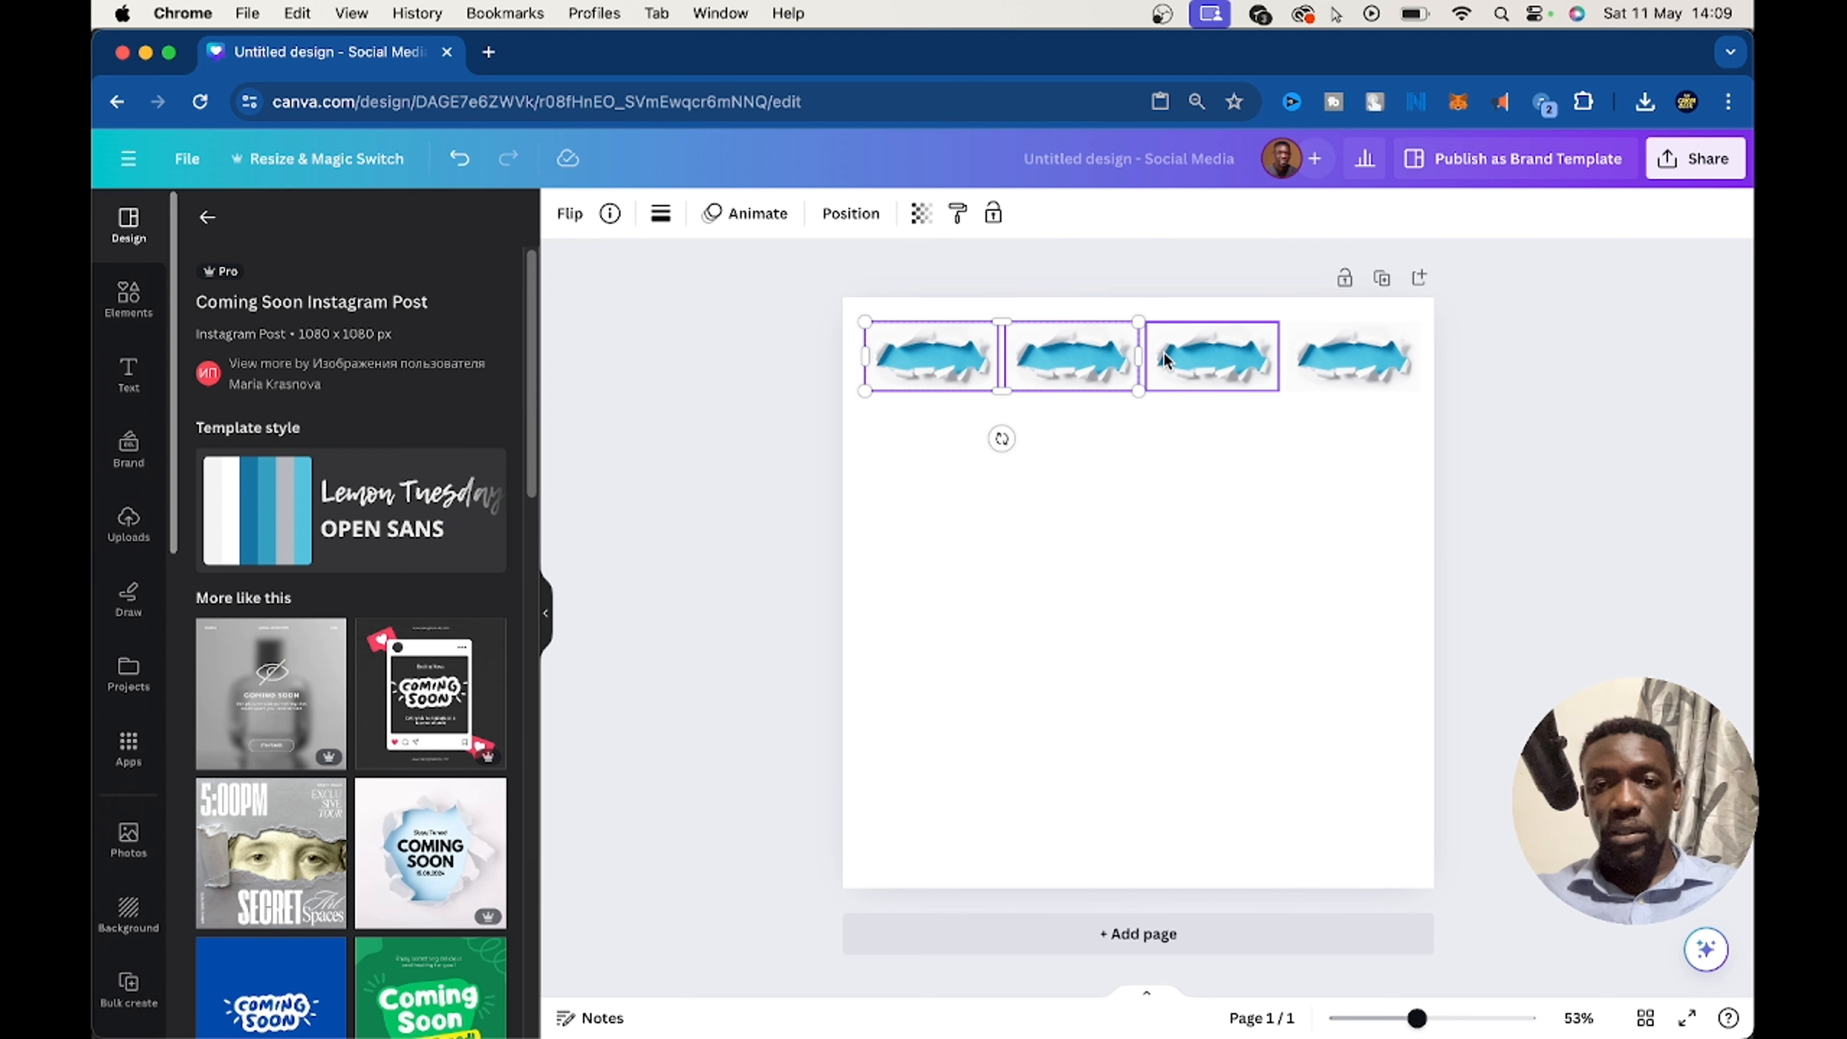
{"action": "left_click", "coordinate": [1335, 358], "text": "shift"}
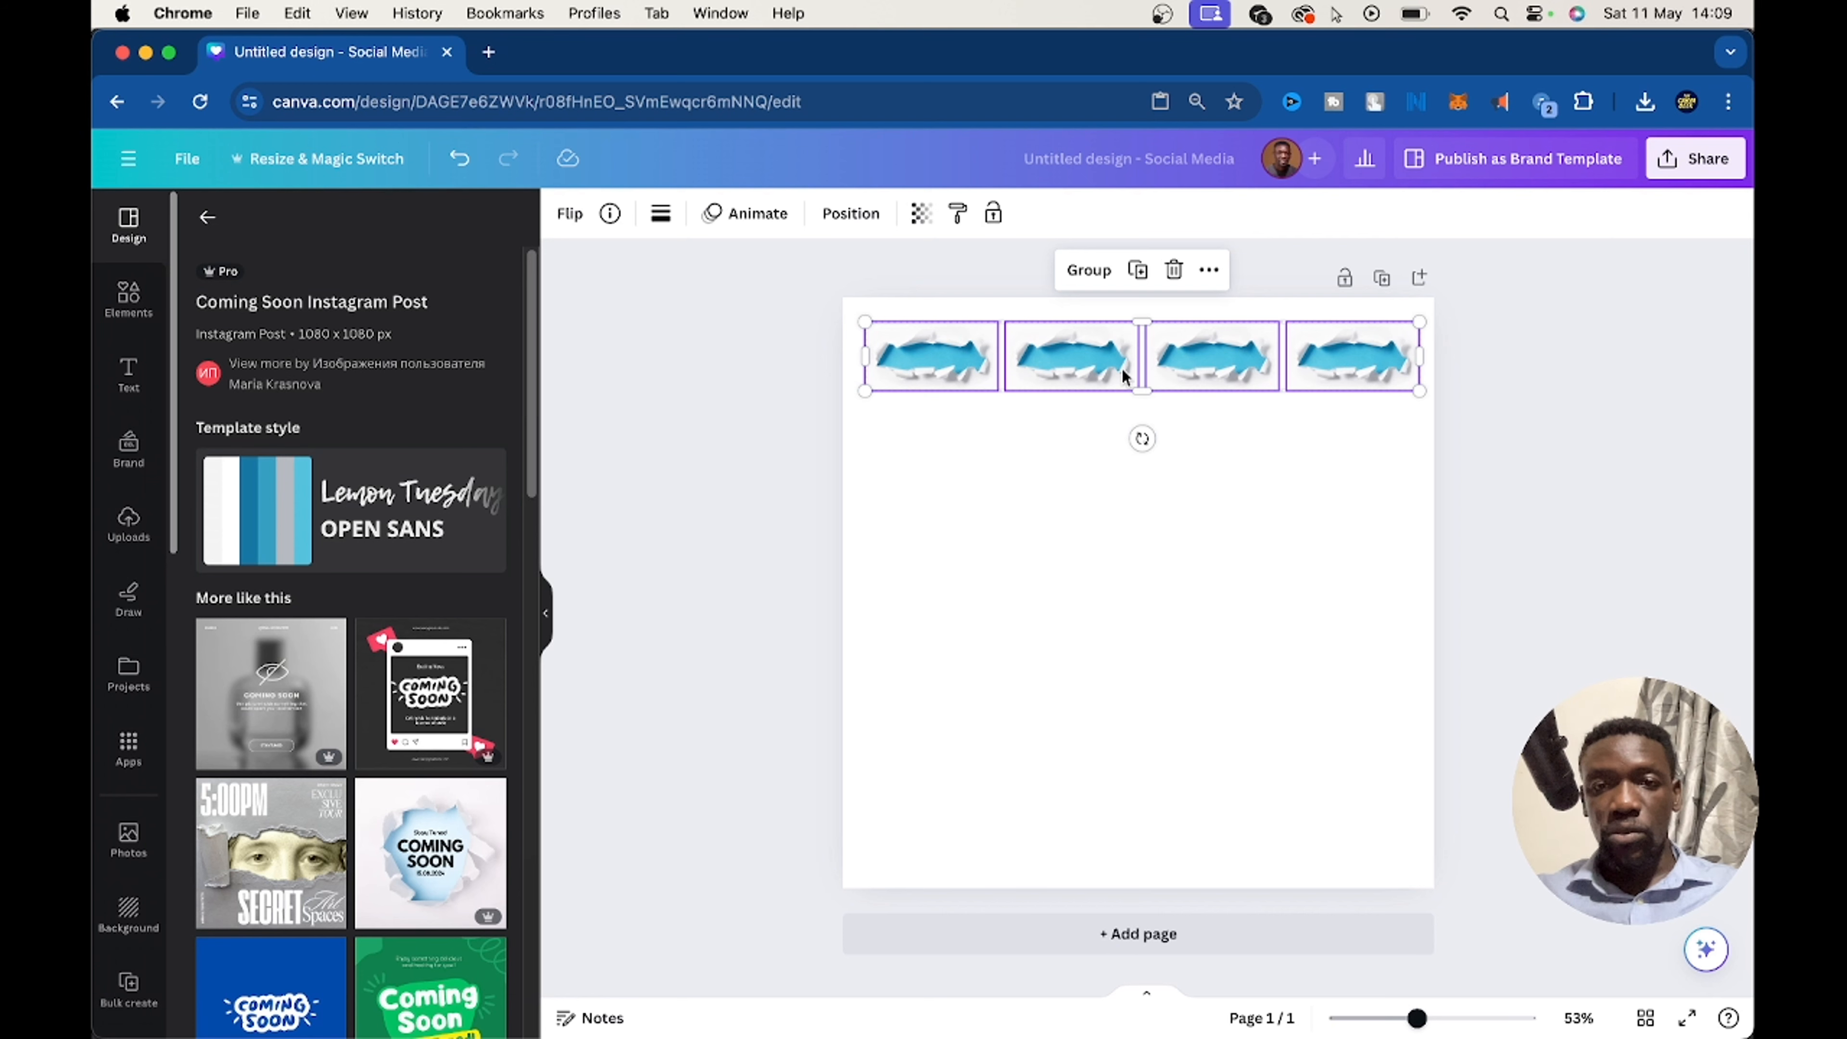
{"action": "left_click_drag", "start_coordinate": [1183, 364], "coordinate": [1182, 353]}
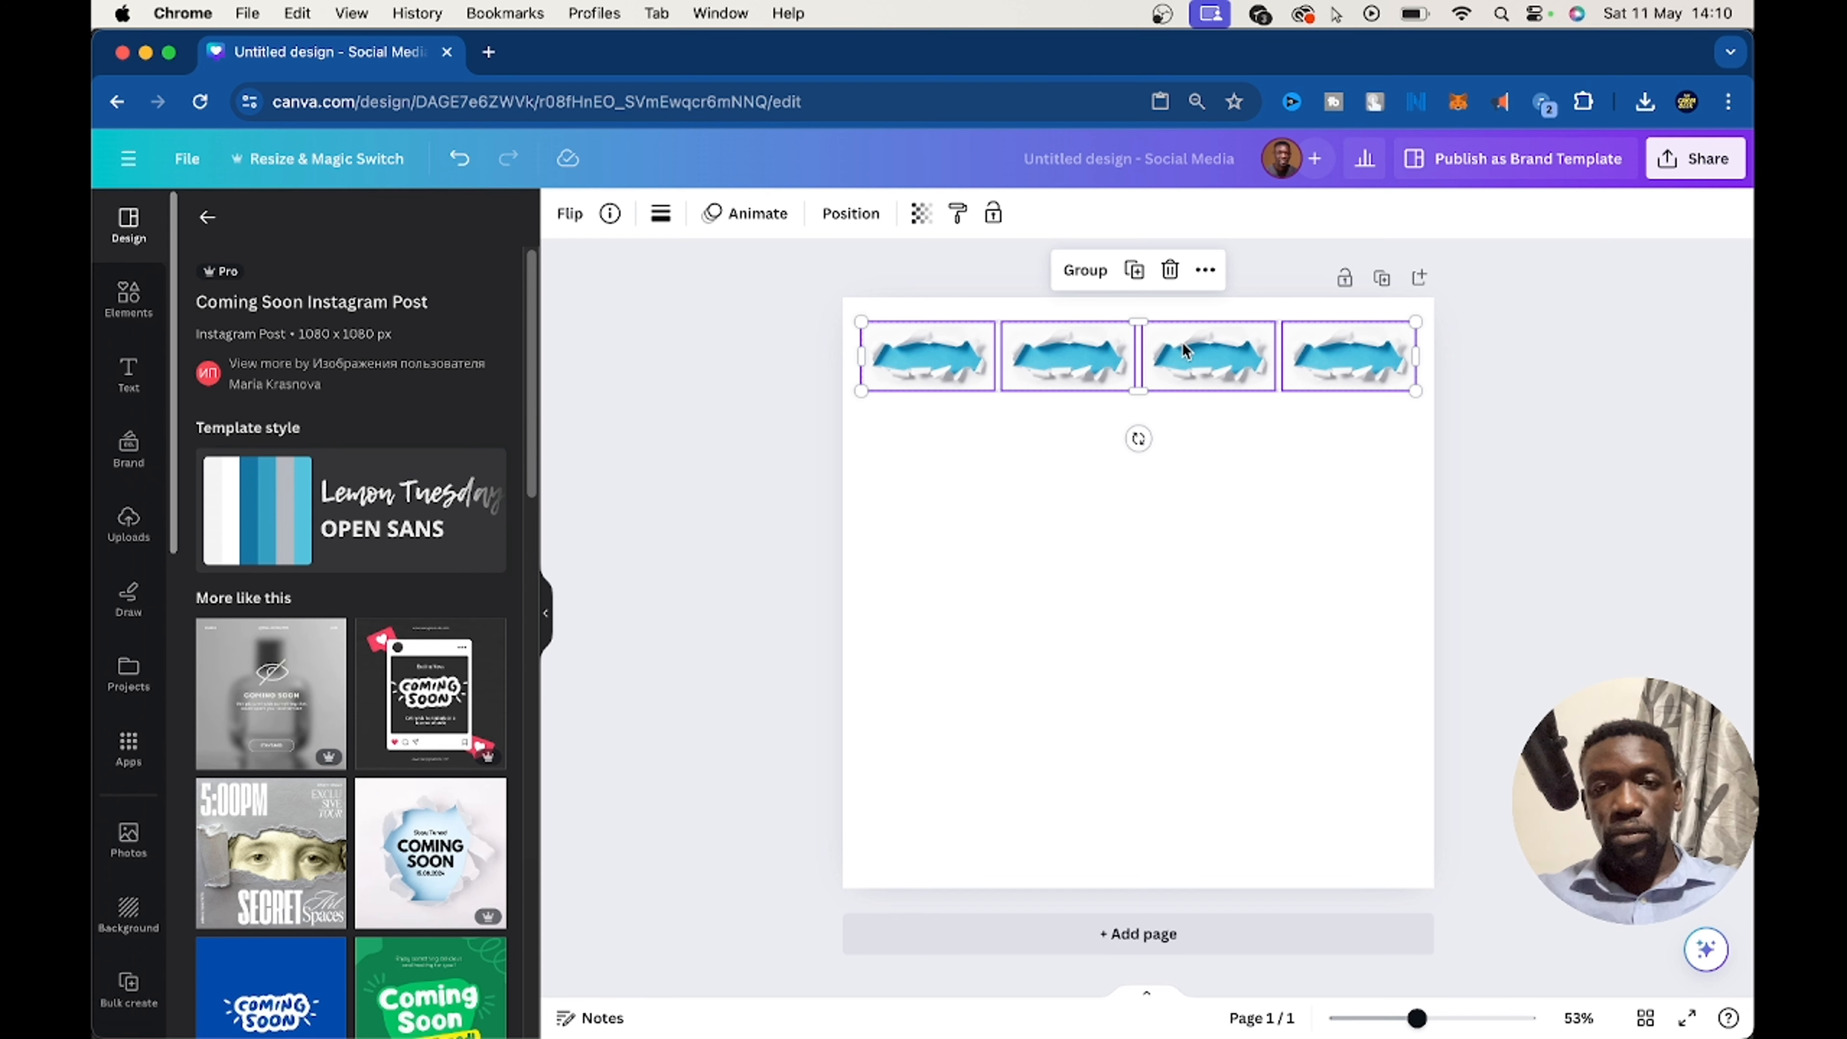
{"action": "left_click_drag", "start_coordinate": [1183, 343], "coordinate": [1182, 344]}
Duplicate the row of four images directly below itself and repeat until seven rows fill the page.
{"action": "left_click_drag", "start_coordinate": [804, 328], "coordinate": [1454, 416]}
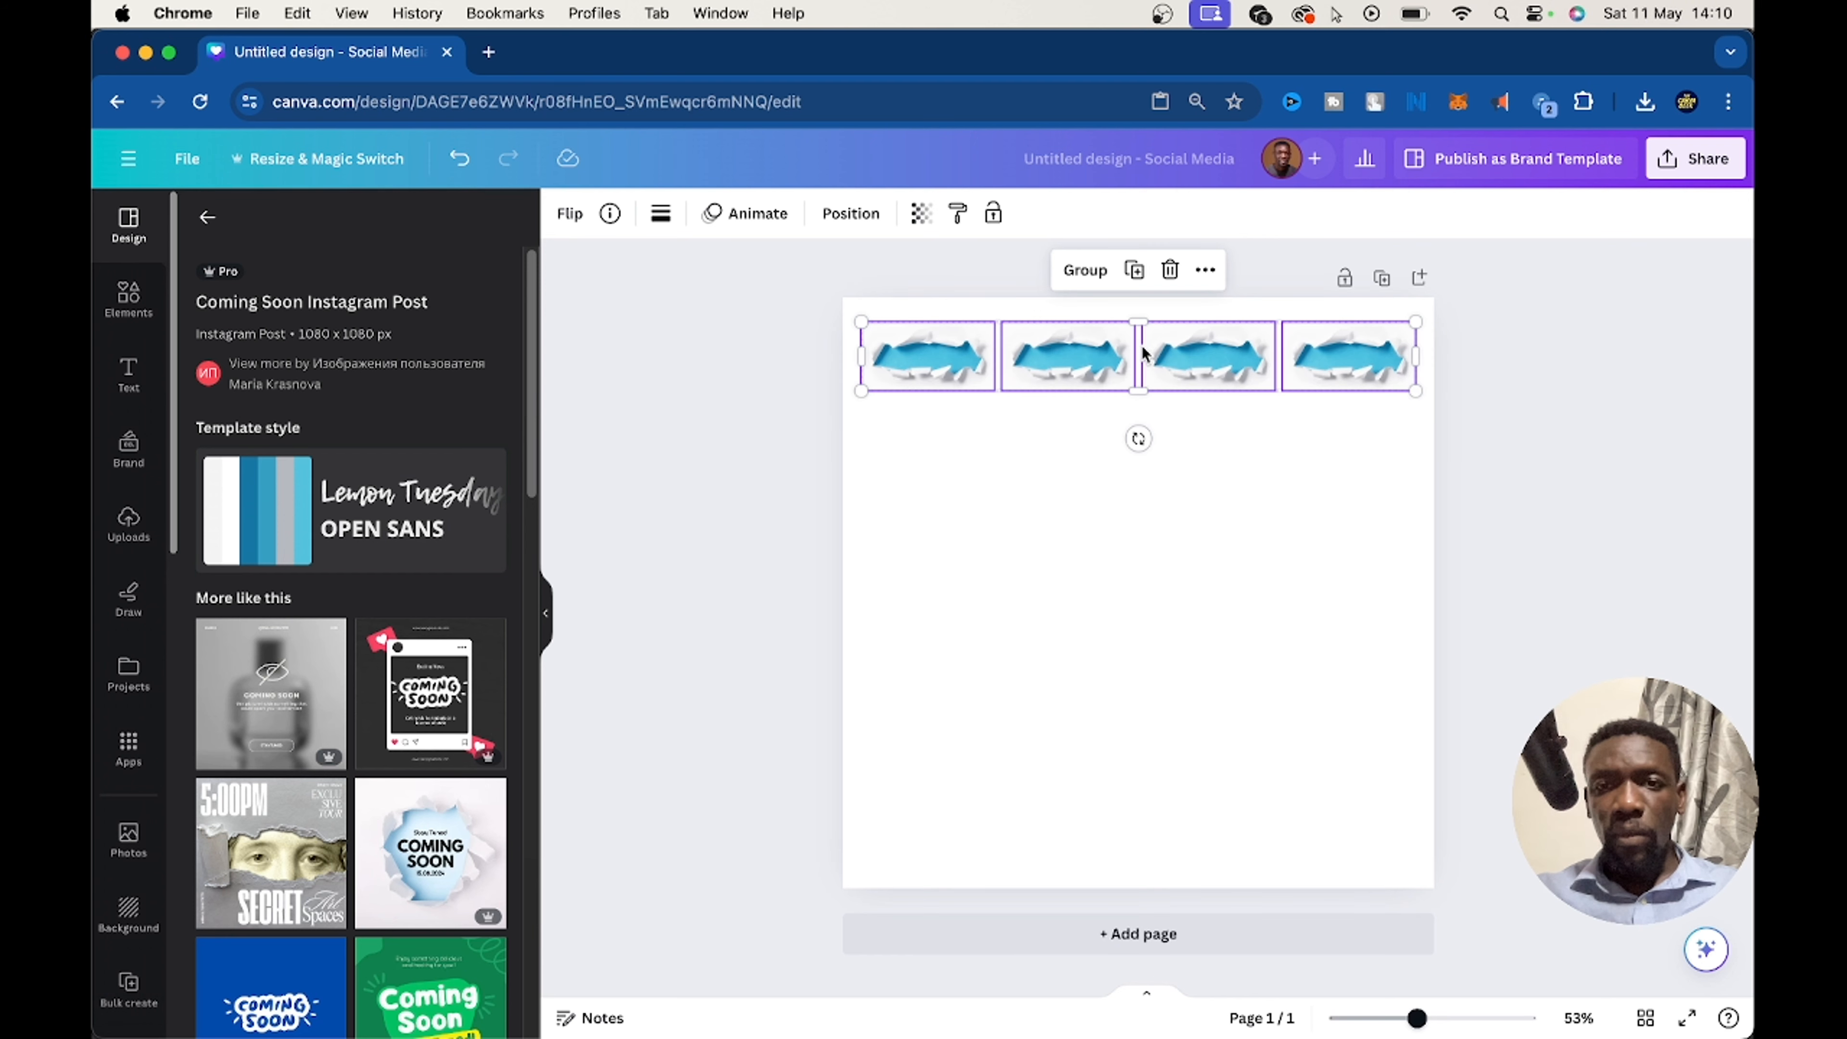
{"action": "left_click_drag", "start_coordinate": [1142, 350], "coordinate": [1174, 427]}
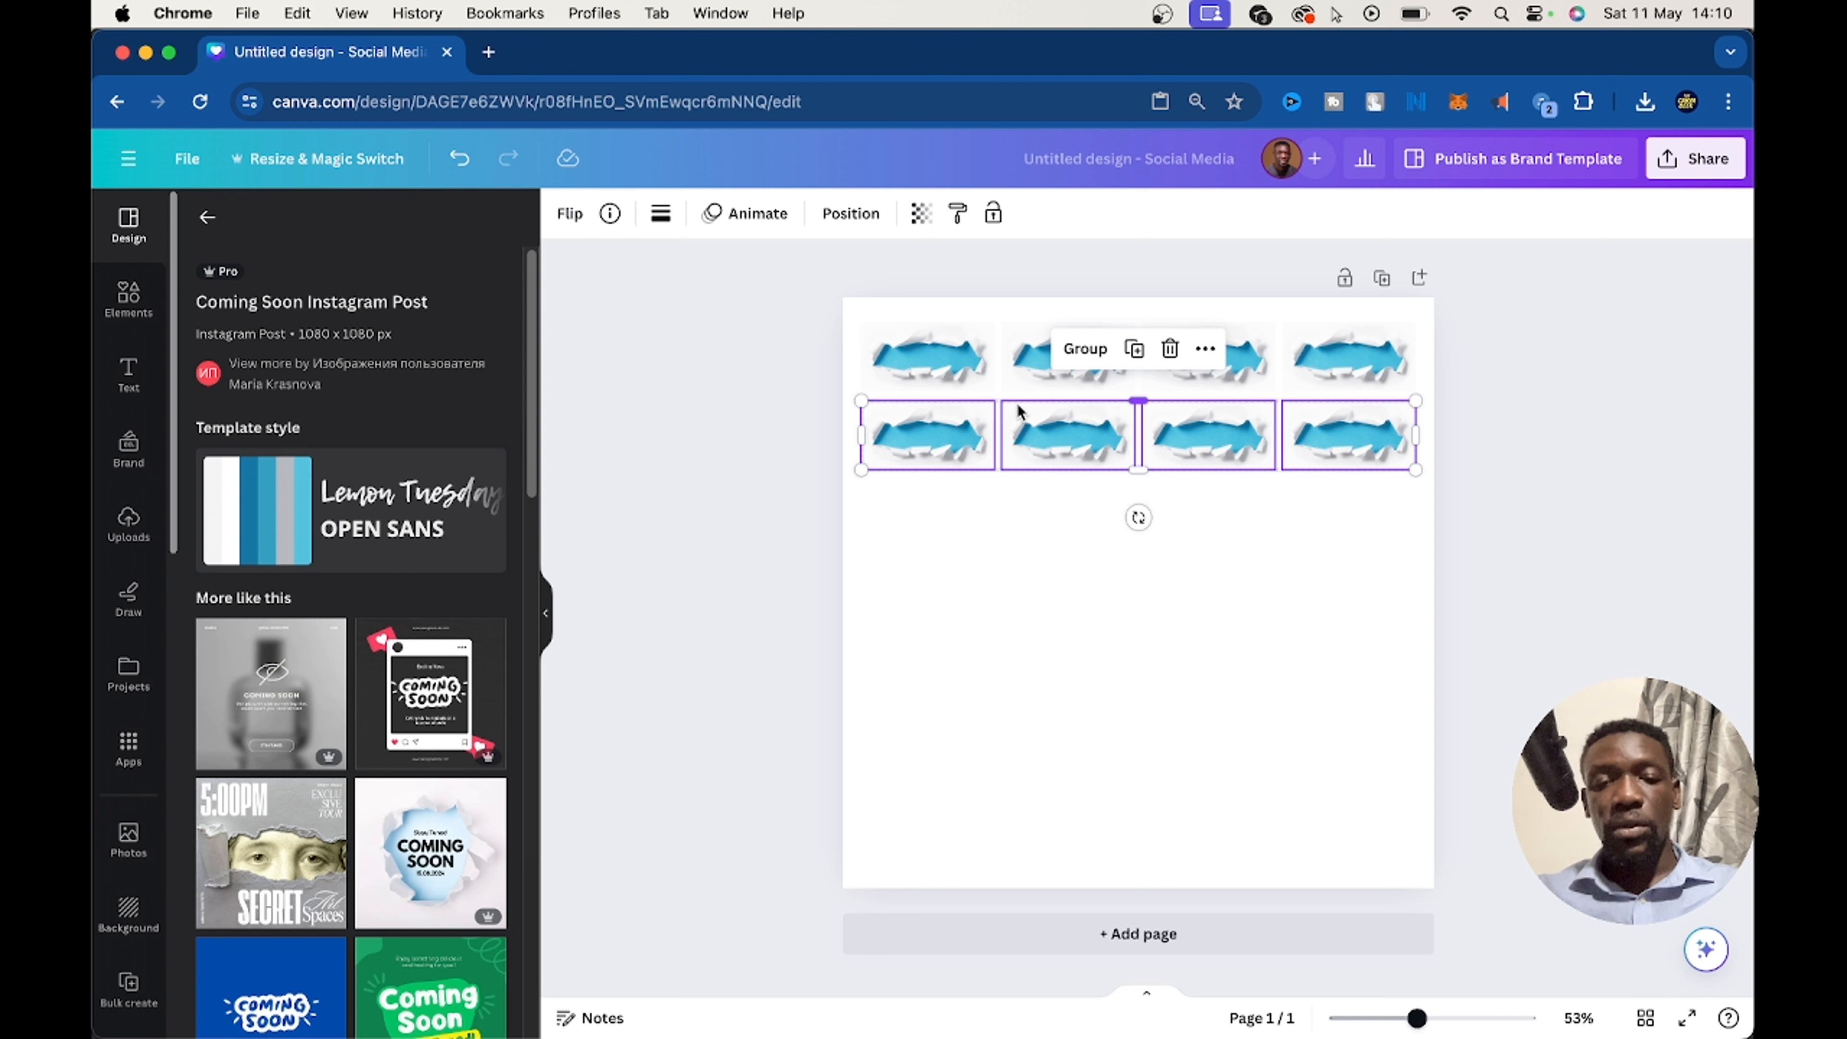
{"action": "key", "text": "super+d"}
{"action": "key", "text": "super+d"}
{"action": "key", "text": "super+d"}
{"action": "key", "text": "super+d"}
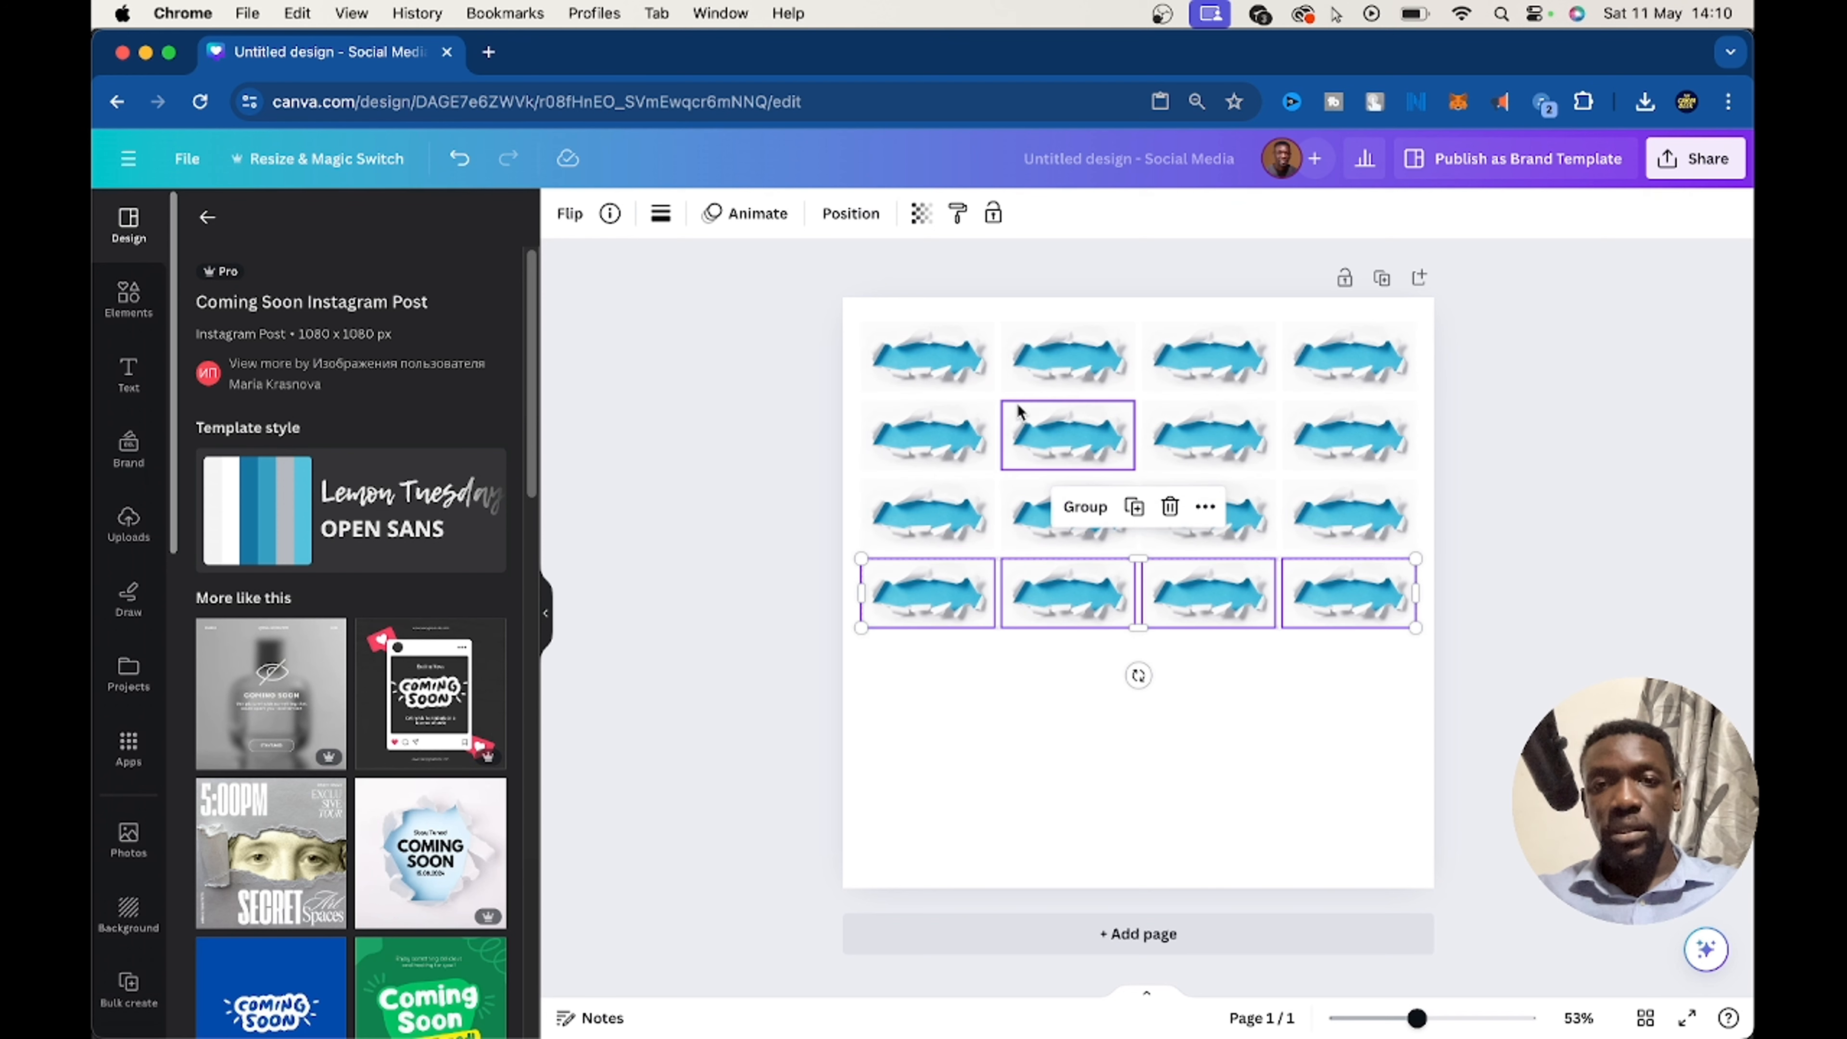
{"action": "key", "text": "super+d"}
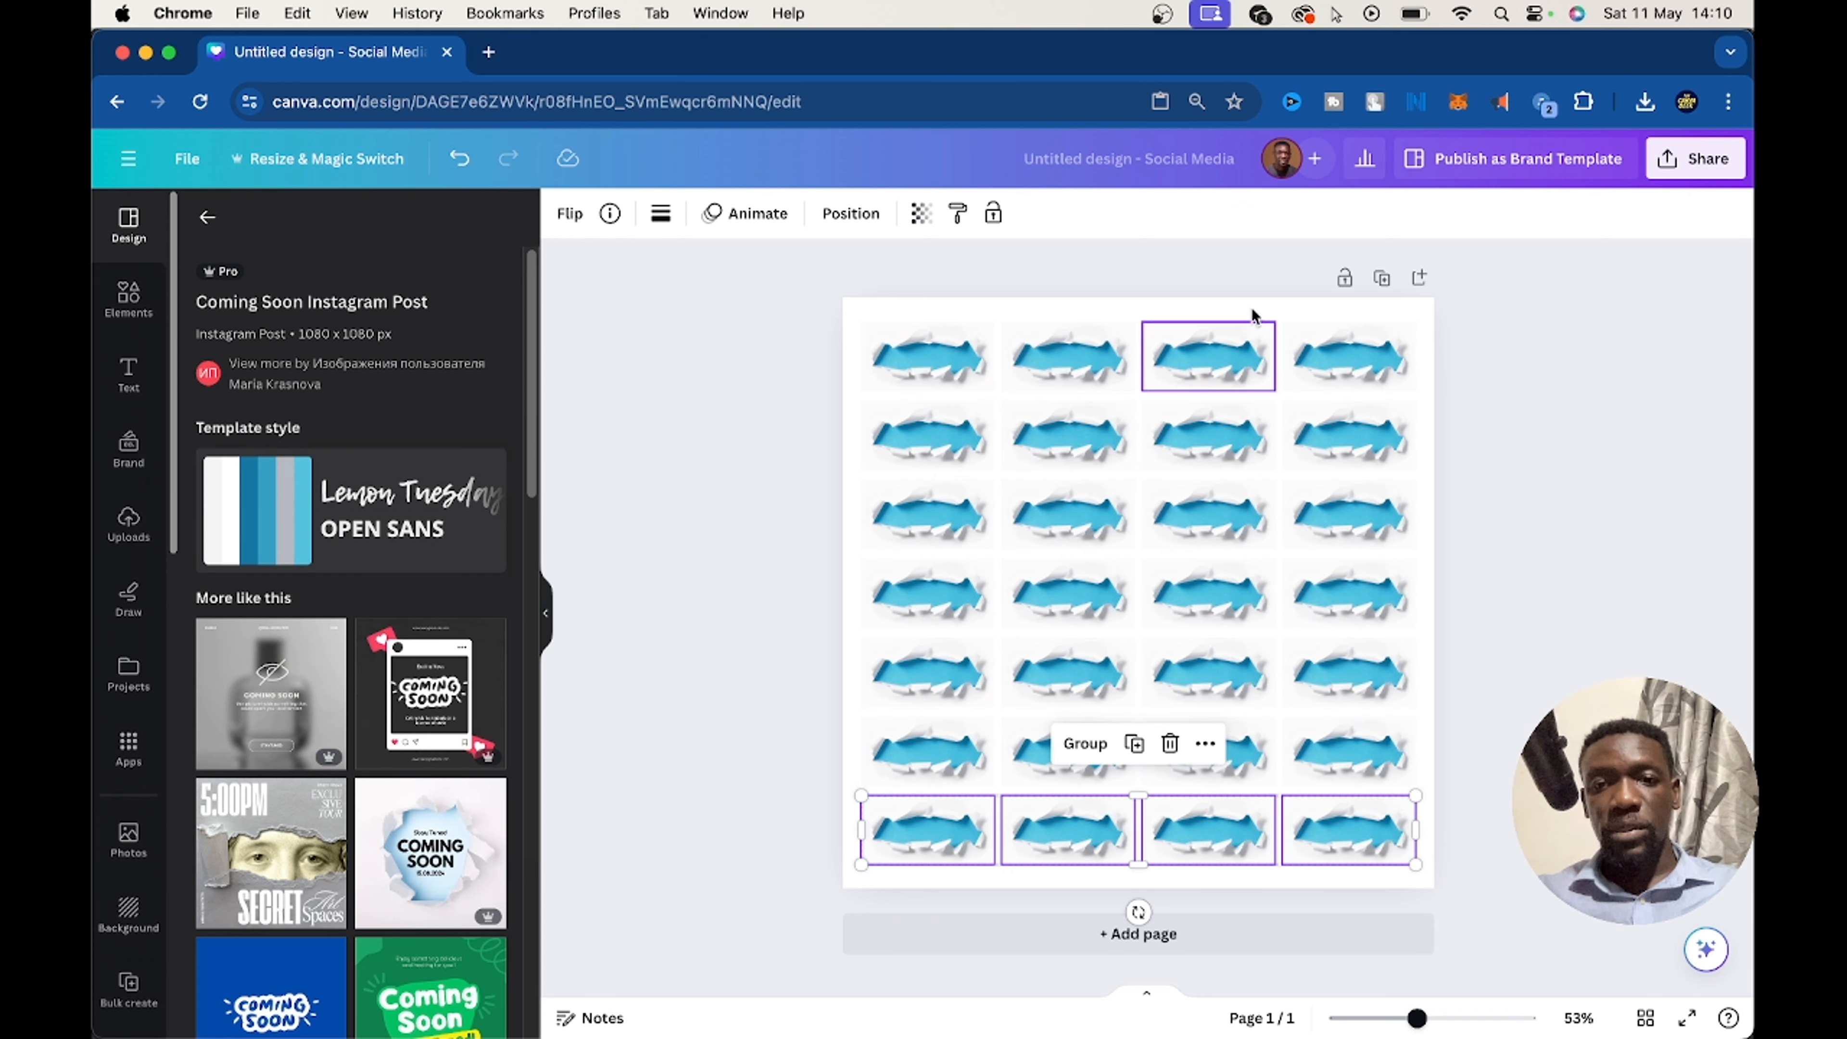
Delete the whole grid of torn-paper images and undo the deletion.
{"action": "left_click", "coordinate": [756, 339]}
{"action": "left_click_drag", "start_coordinate": [780, 320], "coordinate": [1442, 889]}
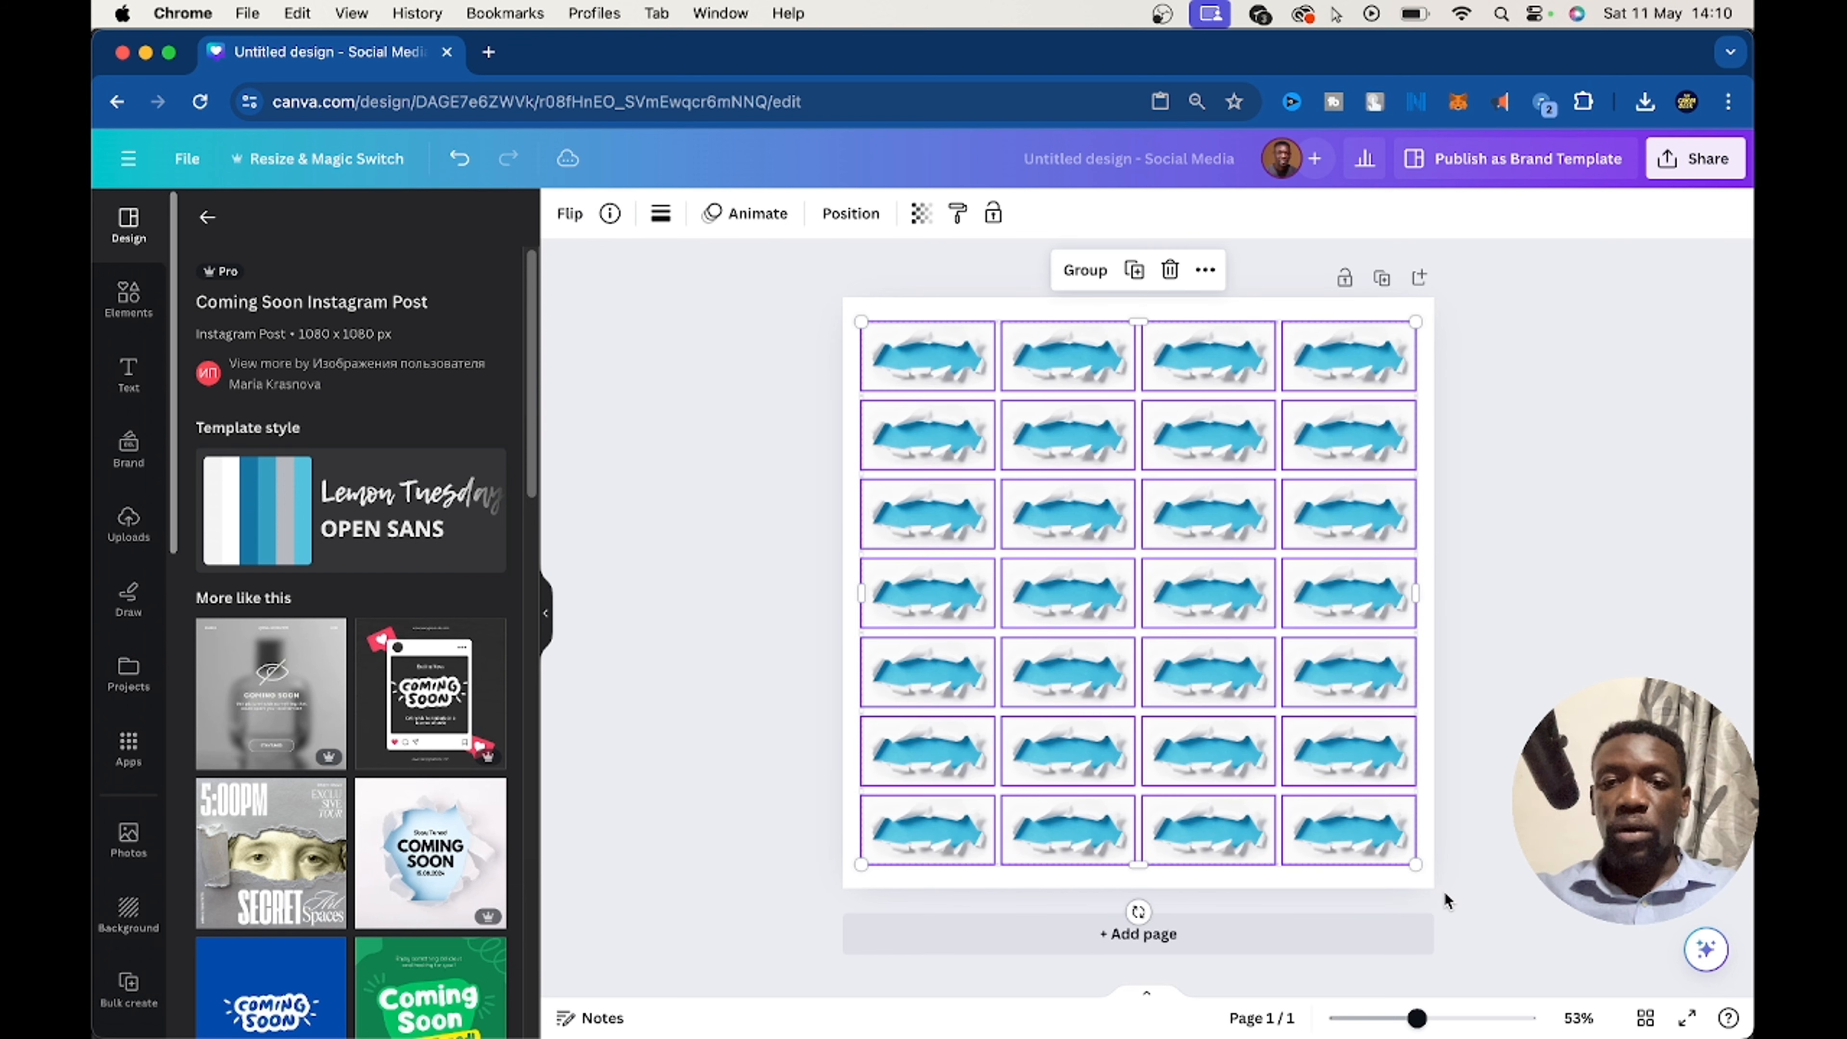
{"action": "key", "text": "Delete"}
{"action": "key", "text": "super+z"}
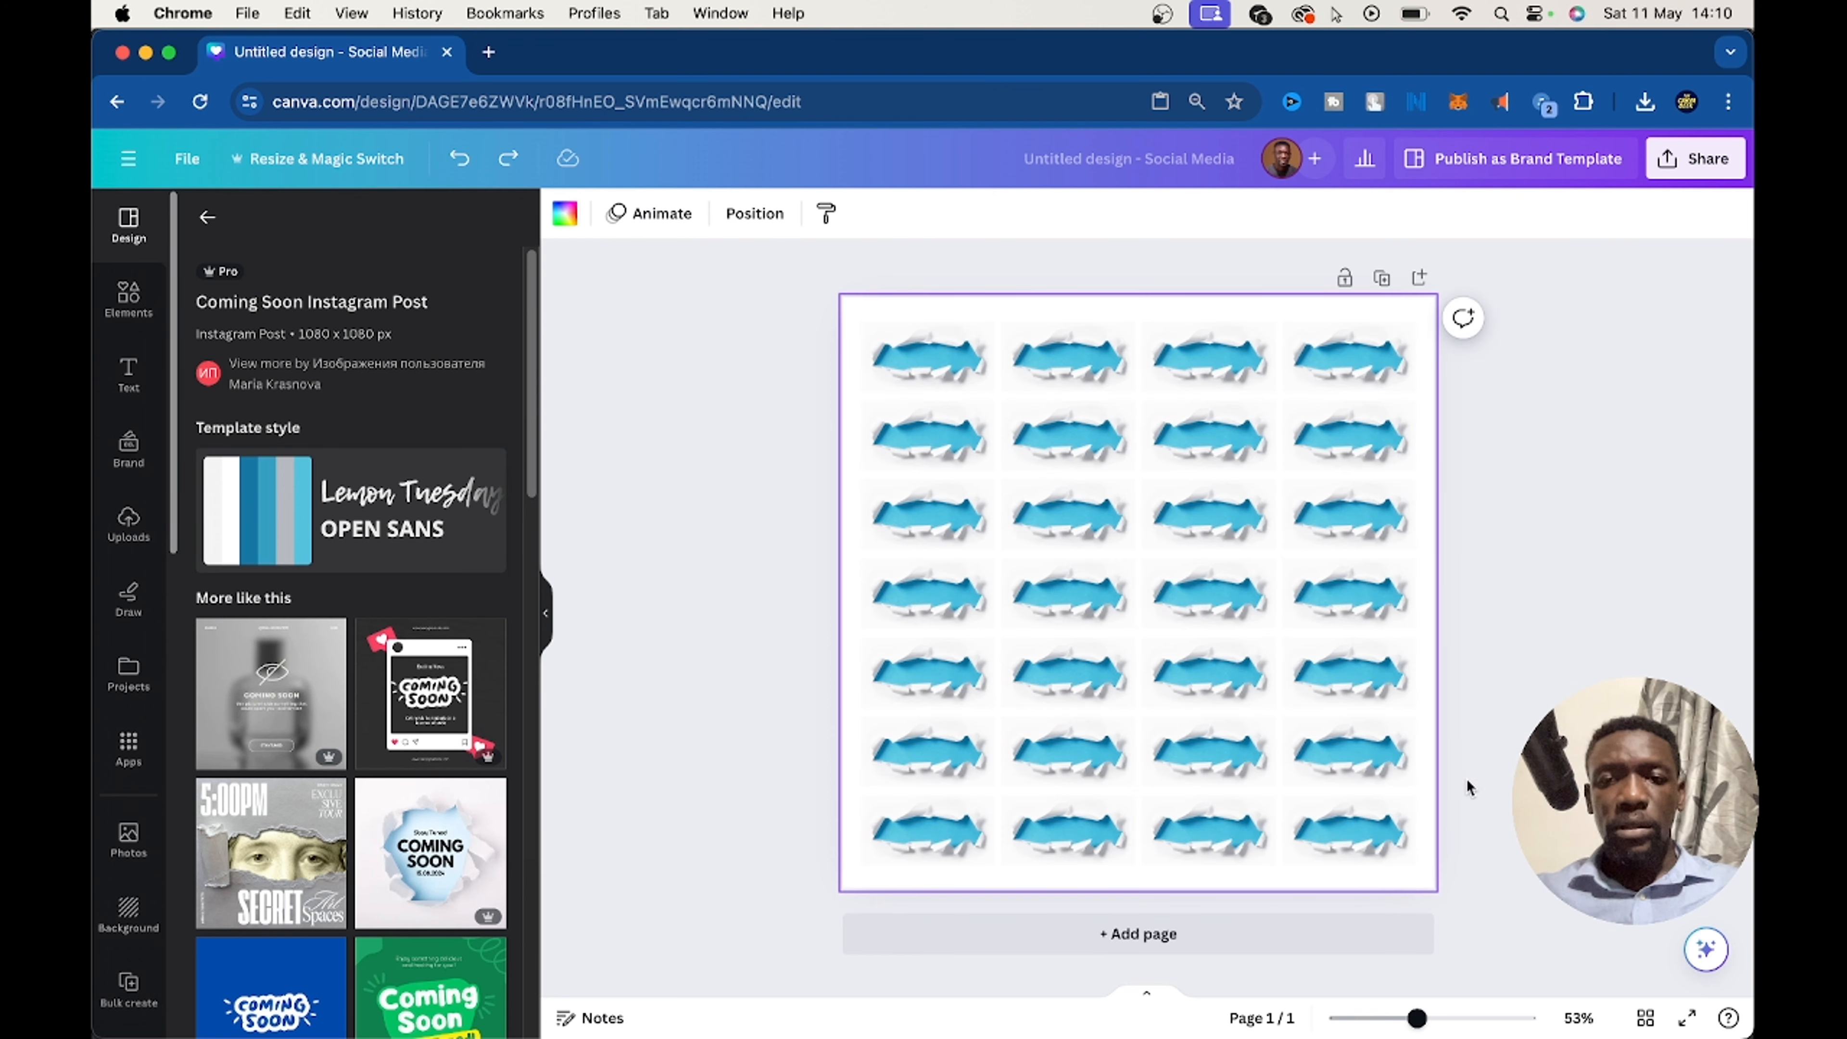
Delete all the torn-paper images except the one in the page's upper-left corner.
{"action": "left_click_drag", "start_coordinate": [1510, 921], "coordinate": [782, 395]}
{"action": "key", "text": "Delete"}
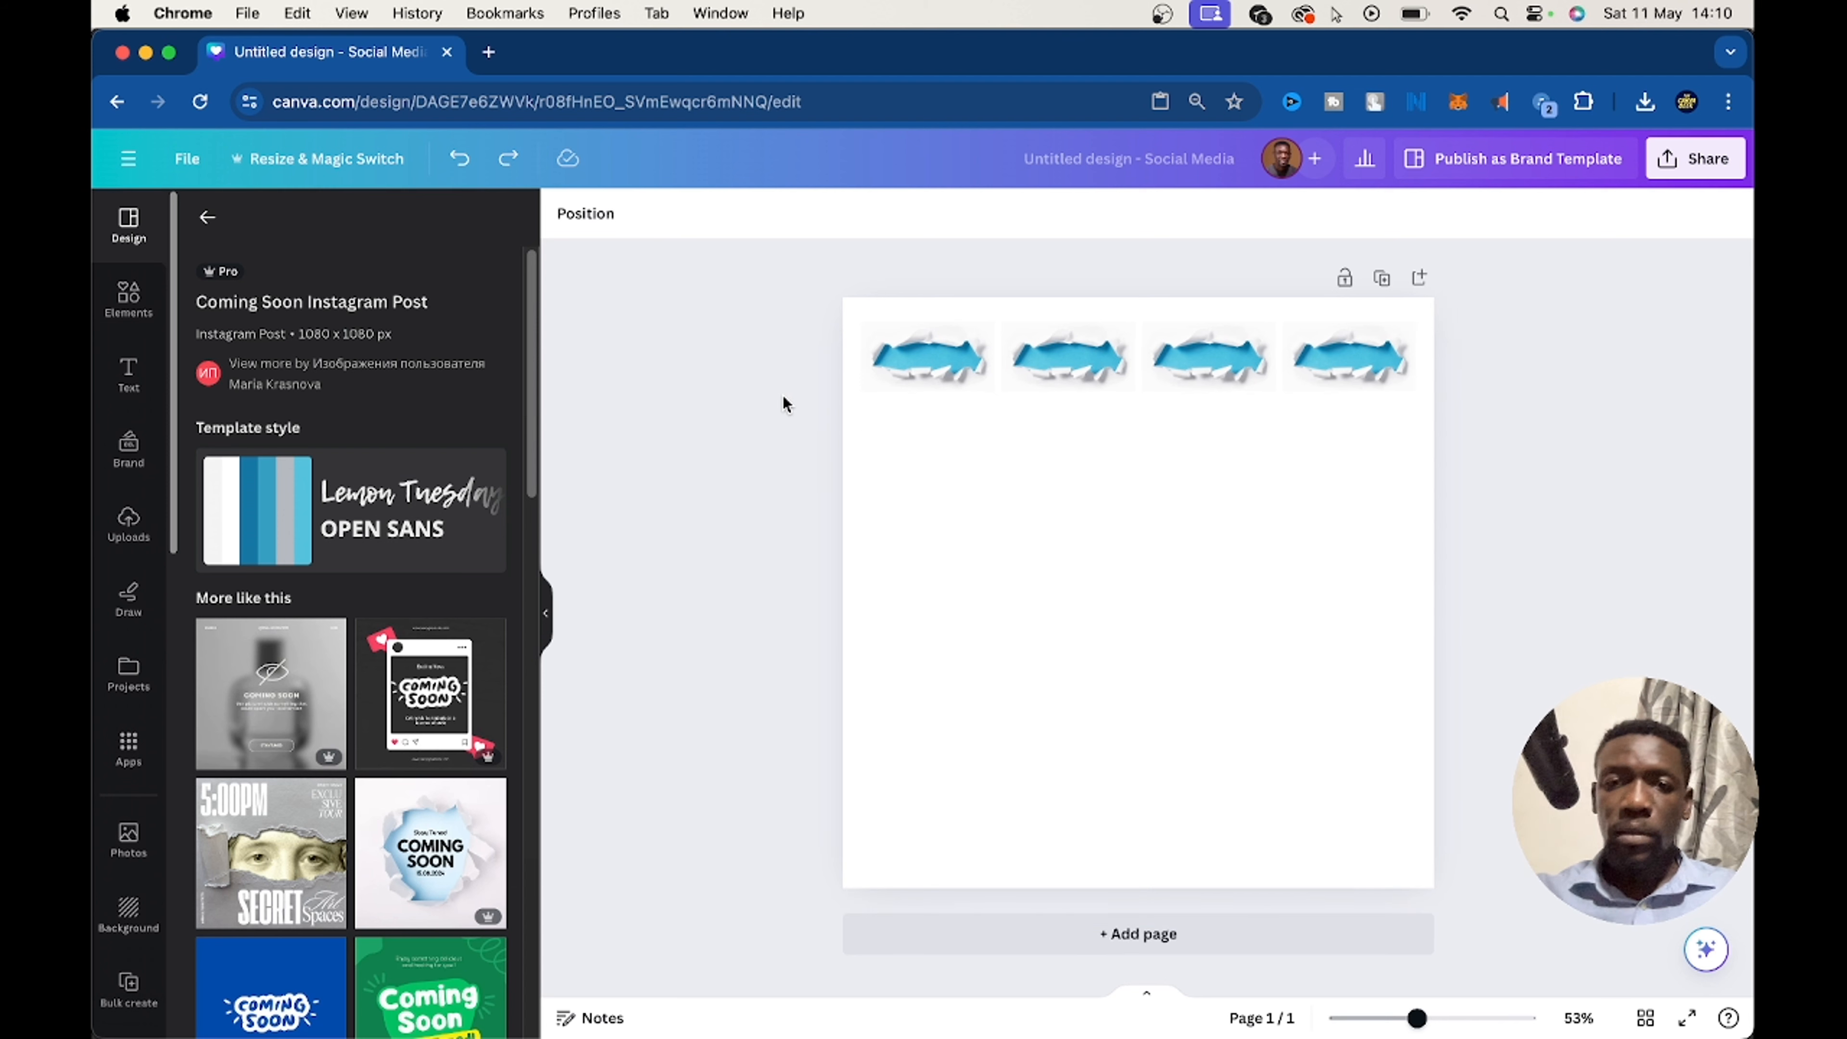
{"action": "left_click_drag", "start_coordinate": [1475, 472], "coordinate": [1039, 317]}
{"action": "key", "text": "Delete"}
Enlarge the remaining torn-paper image to about the full page width and move it to the middle of the page.
{"action": "left_click", "coordinate": [965, 333]}
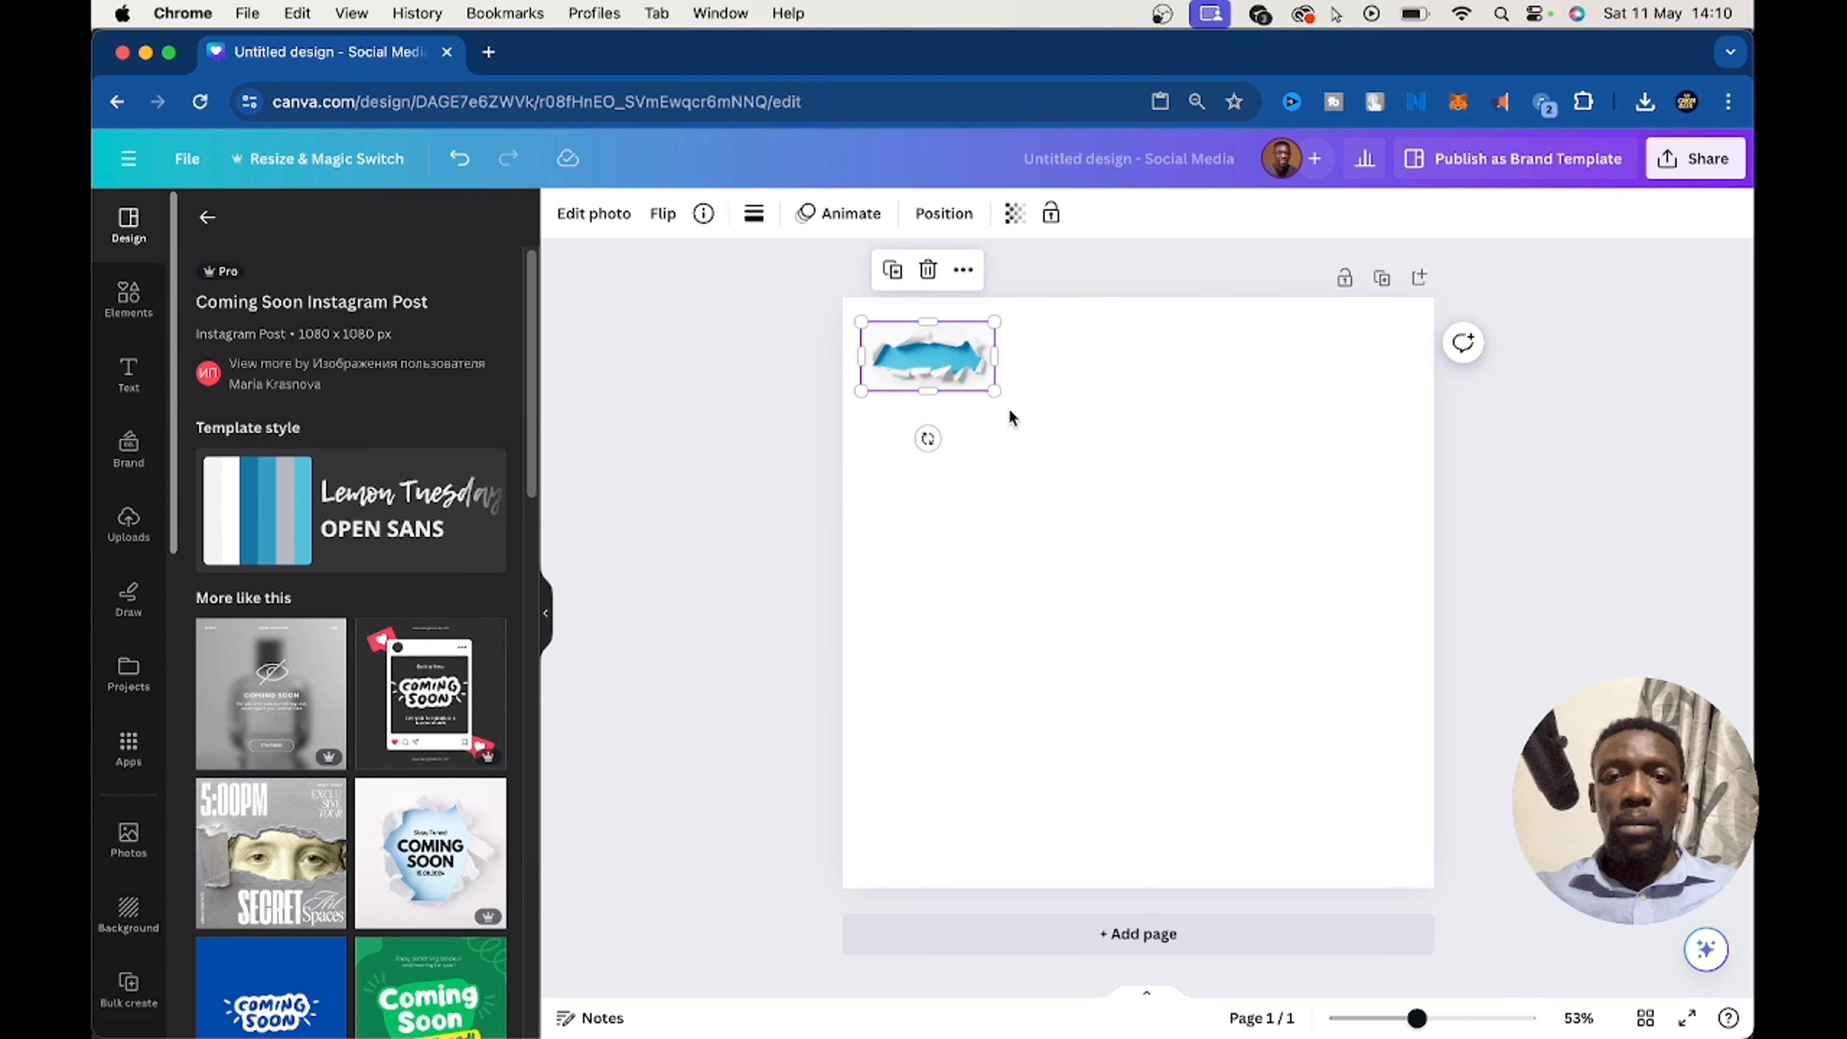
{"action": "left_click_drag", "start_coordinate": [995, 392], "coordinate": [1364, 615]}
{"action": "left_click_drag", "start_coordinate": [1263, 517], "coordinate": [1229, 598]}
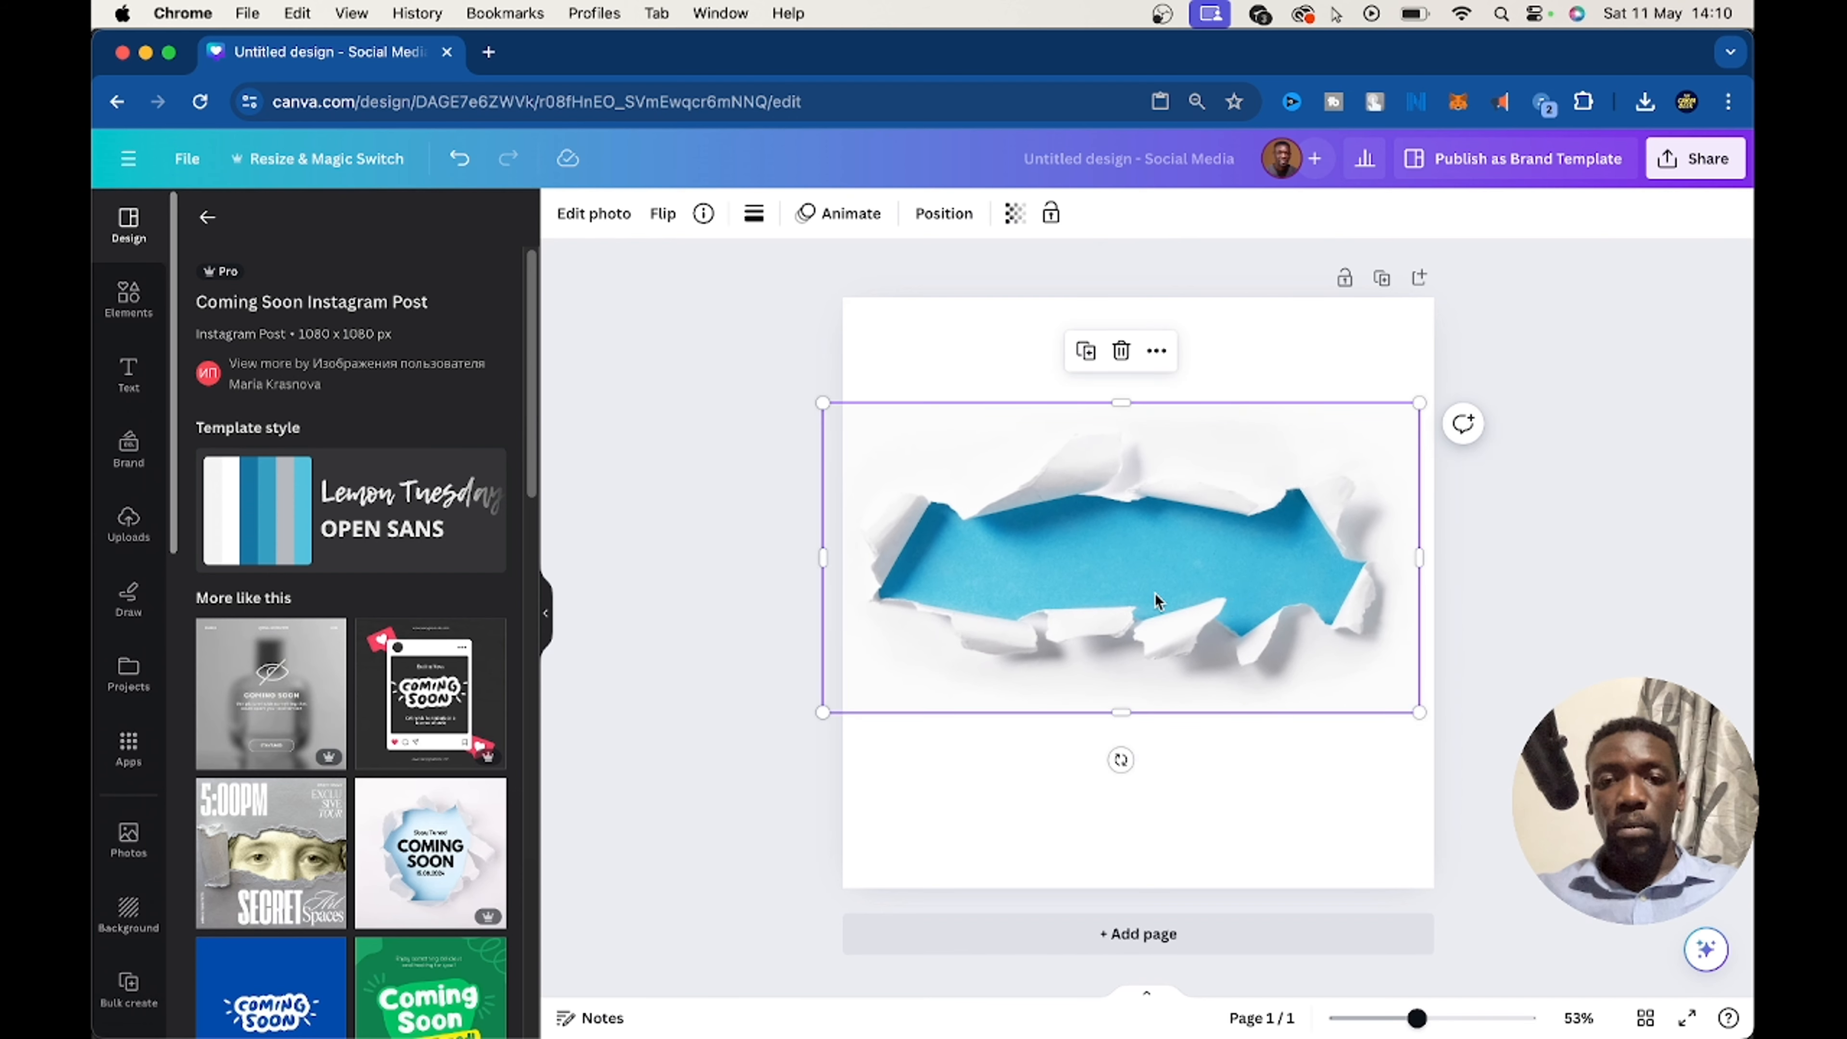
{"action": "left_click_drag", "start_coordinate": [1132, 555], "coordinate": [1153, 562]}
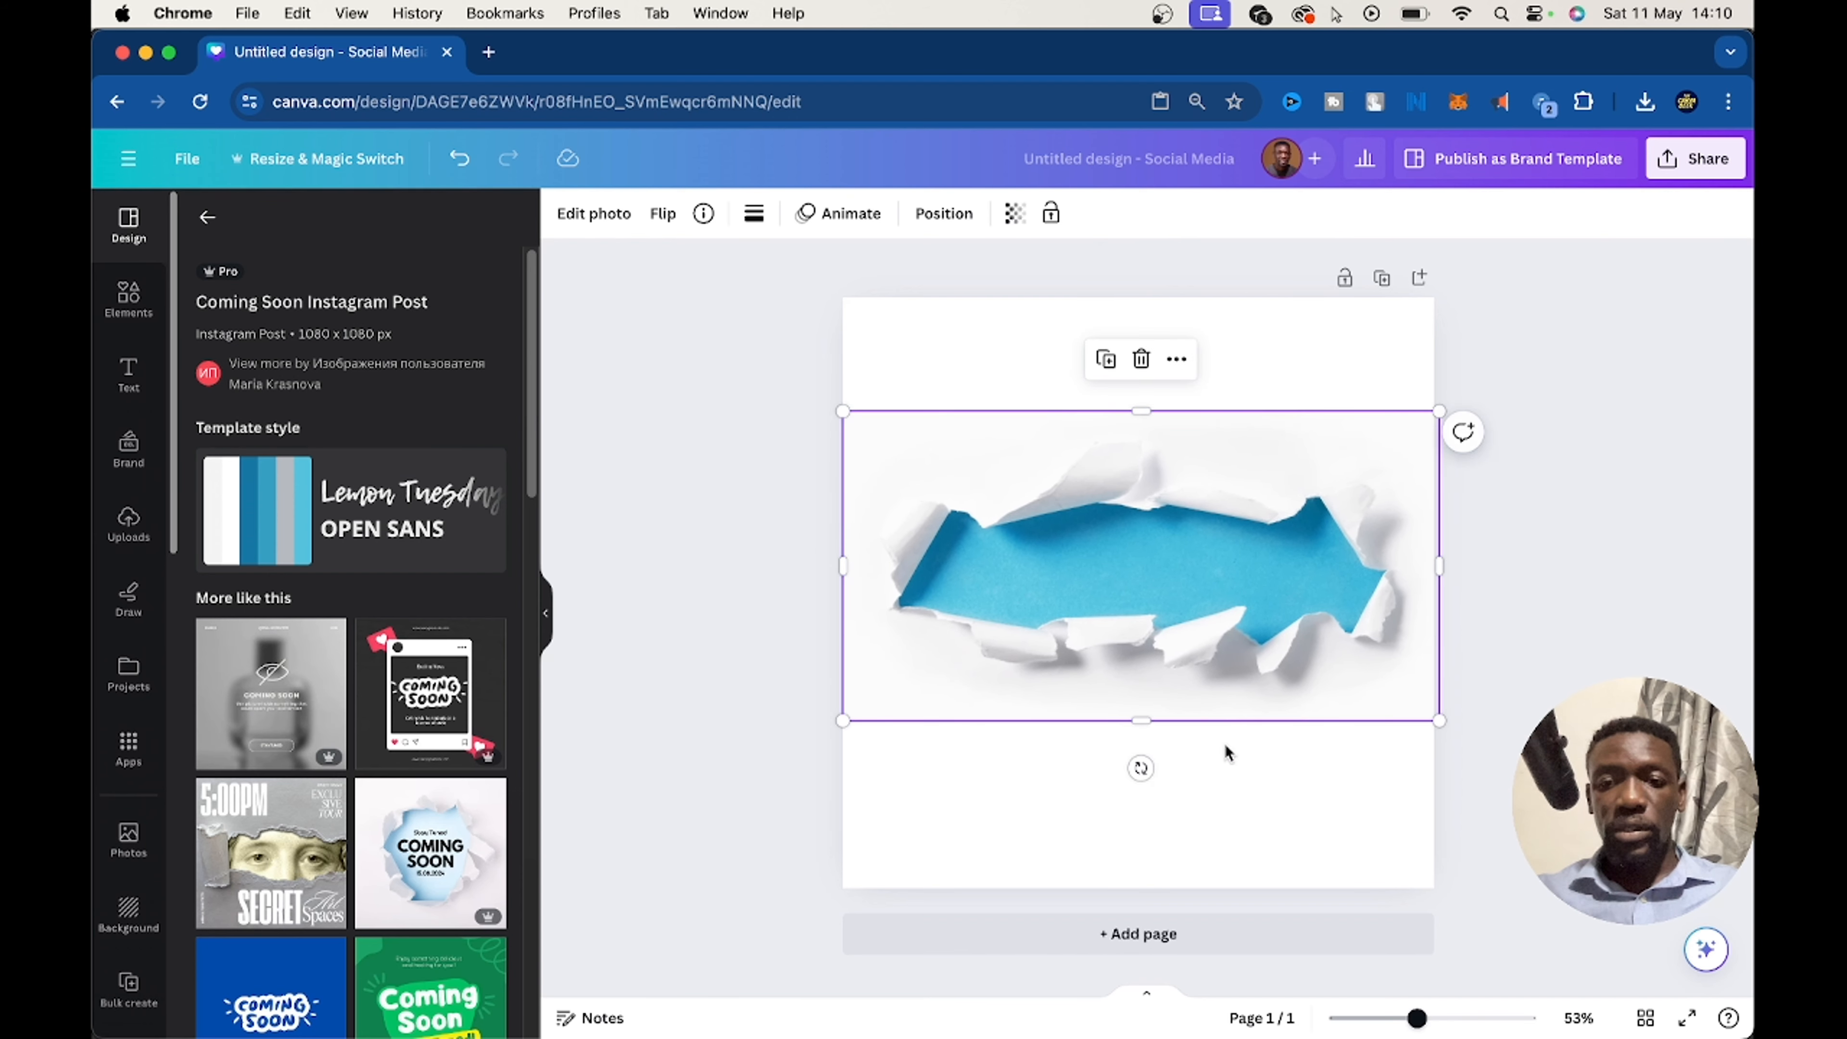
Examine the torn-paper image at different magnifications, from the whole page to a close-up of the torn edges.
{"action": "mouse_move", "coordinate": [1415, 1017]}
{"action": "left_mouse_down"}
{"action": "mouse_move", "coordinate": [1381, 1017]}
{"action": "mouse_move", "coordinate": [1413, 1017]}
{"action": "left_mouse_up"}
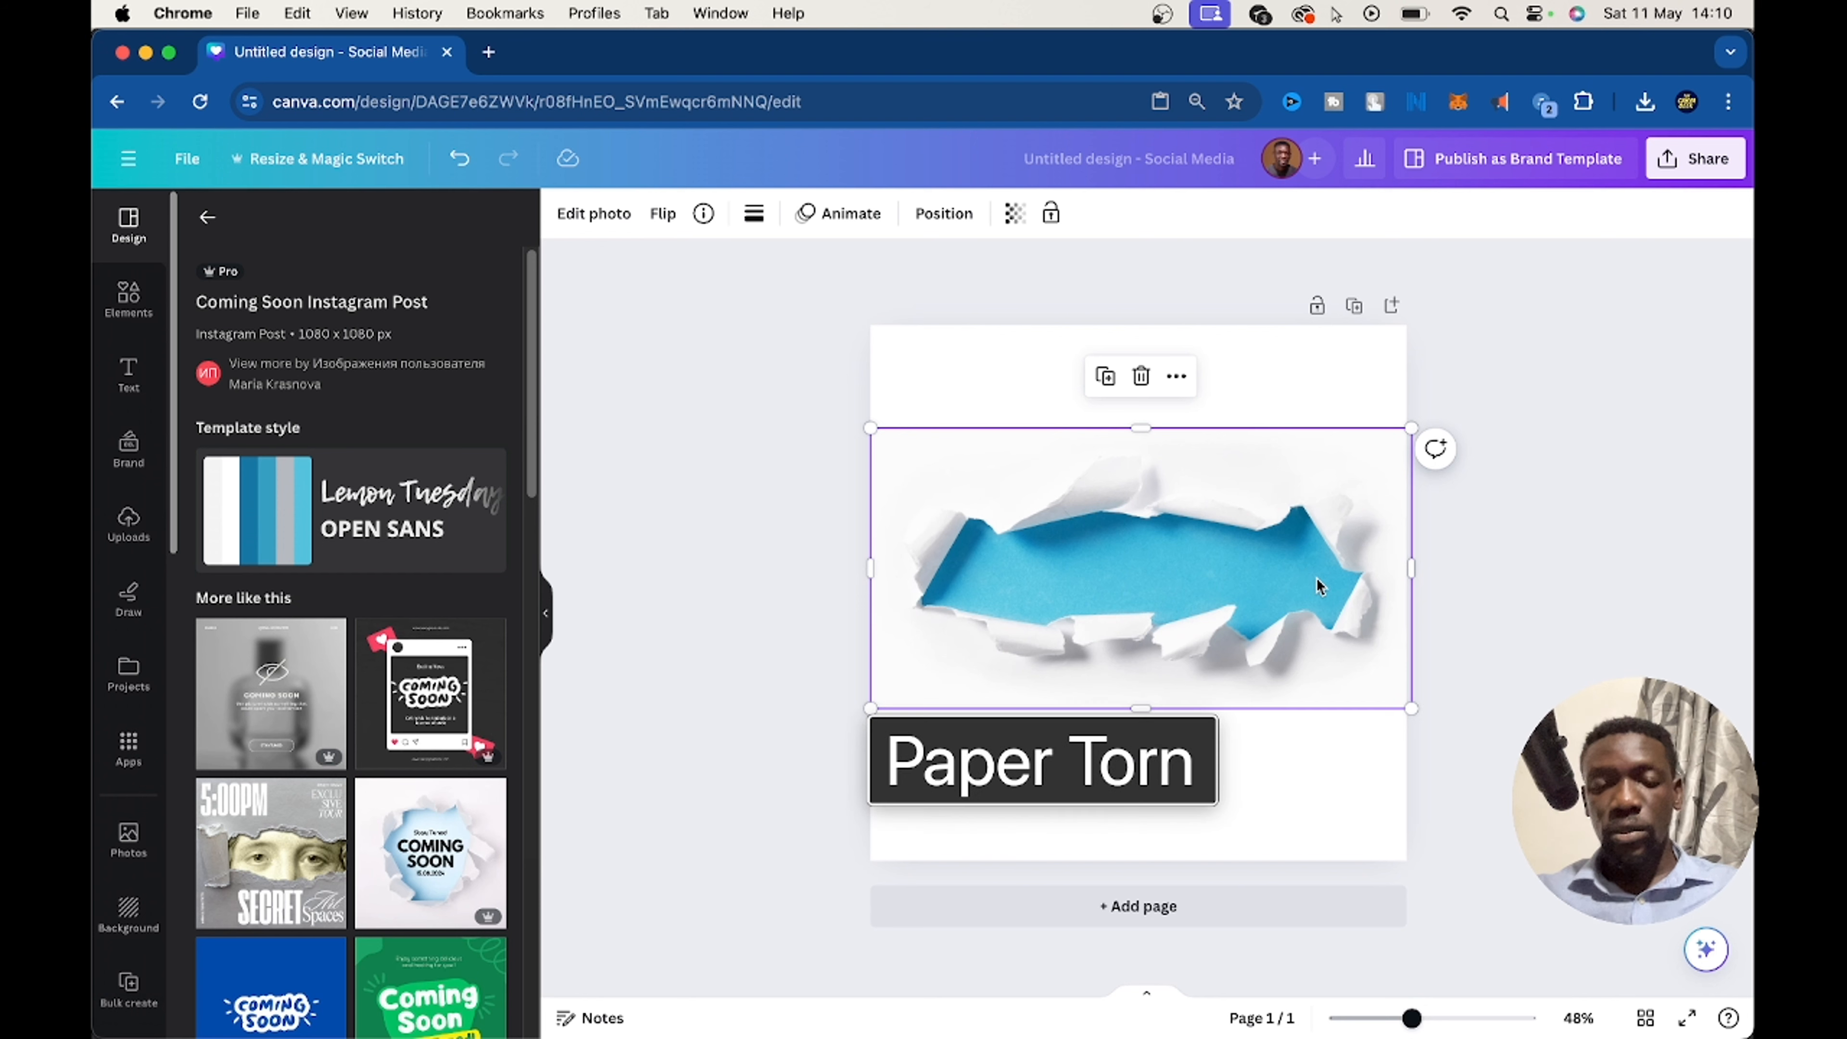
{"action": "scroll", "coordinate": [1320, 594], "scroll_direction": "up", "scroll_amount": 10}
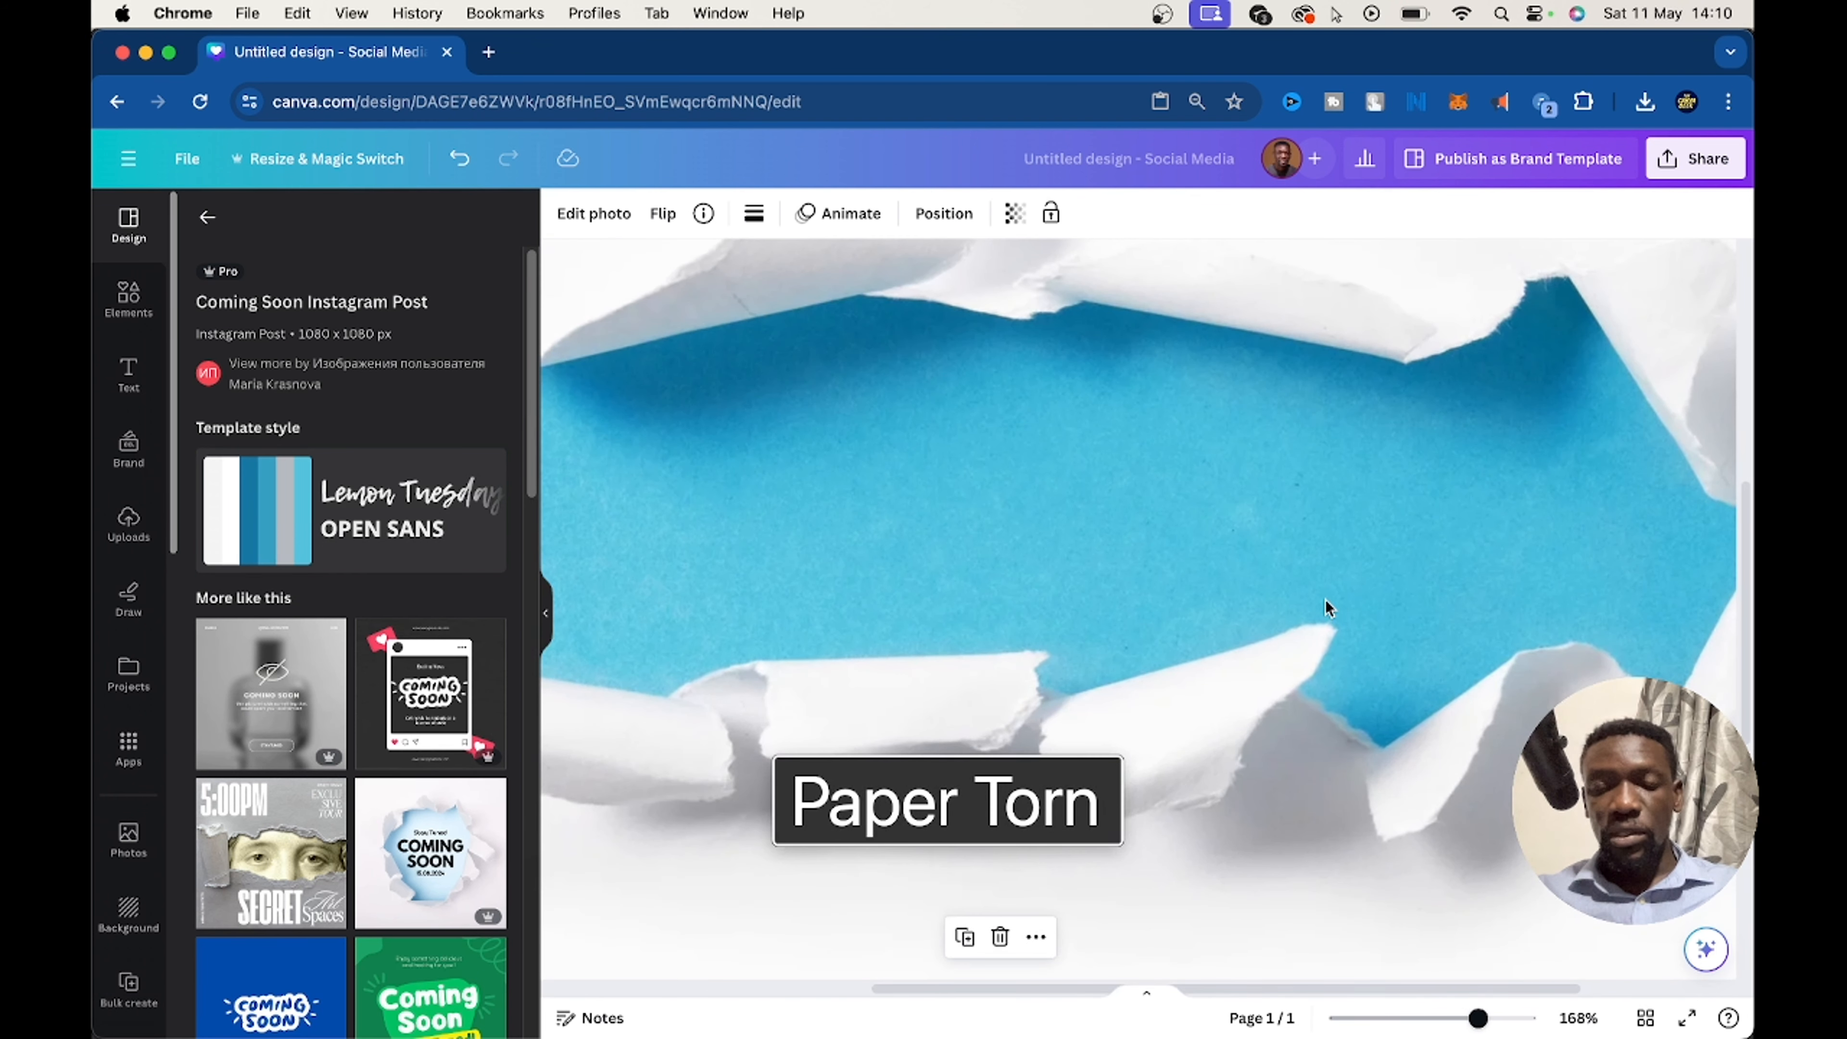
{"action": "scroll", "coordinate": [1325, 599], "scroll_direction": "down", "scroll_amount": 10}
{"action": "scroll", "coordinate": [1325, 603], "scroll_direction": "down", "scroll_amount": 4}
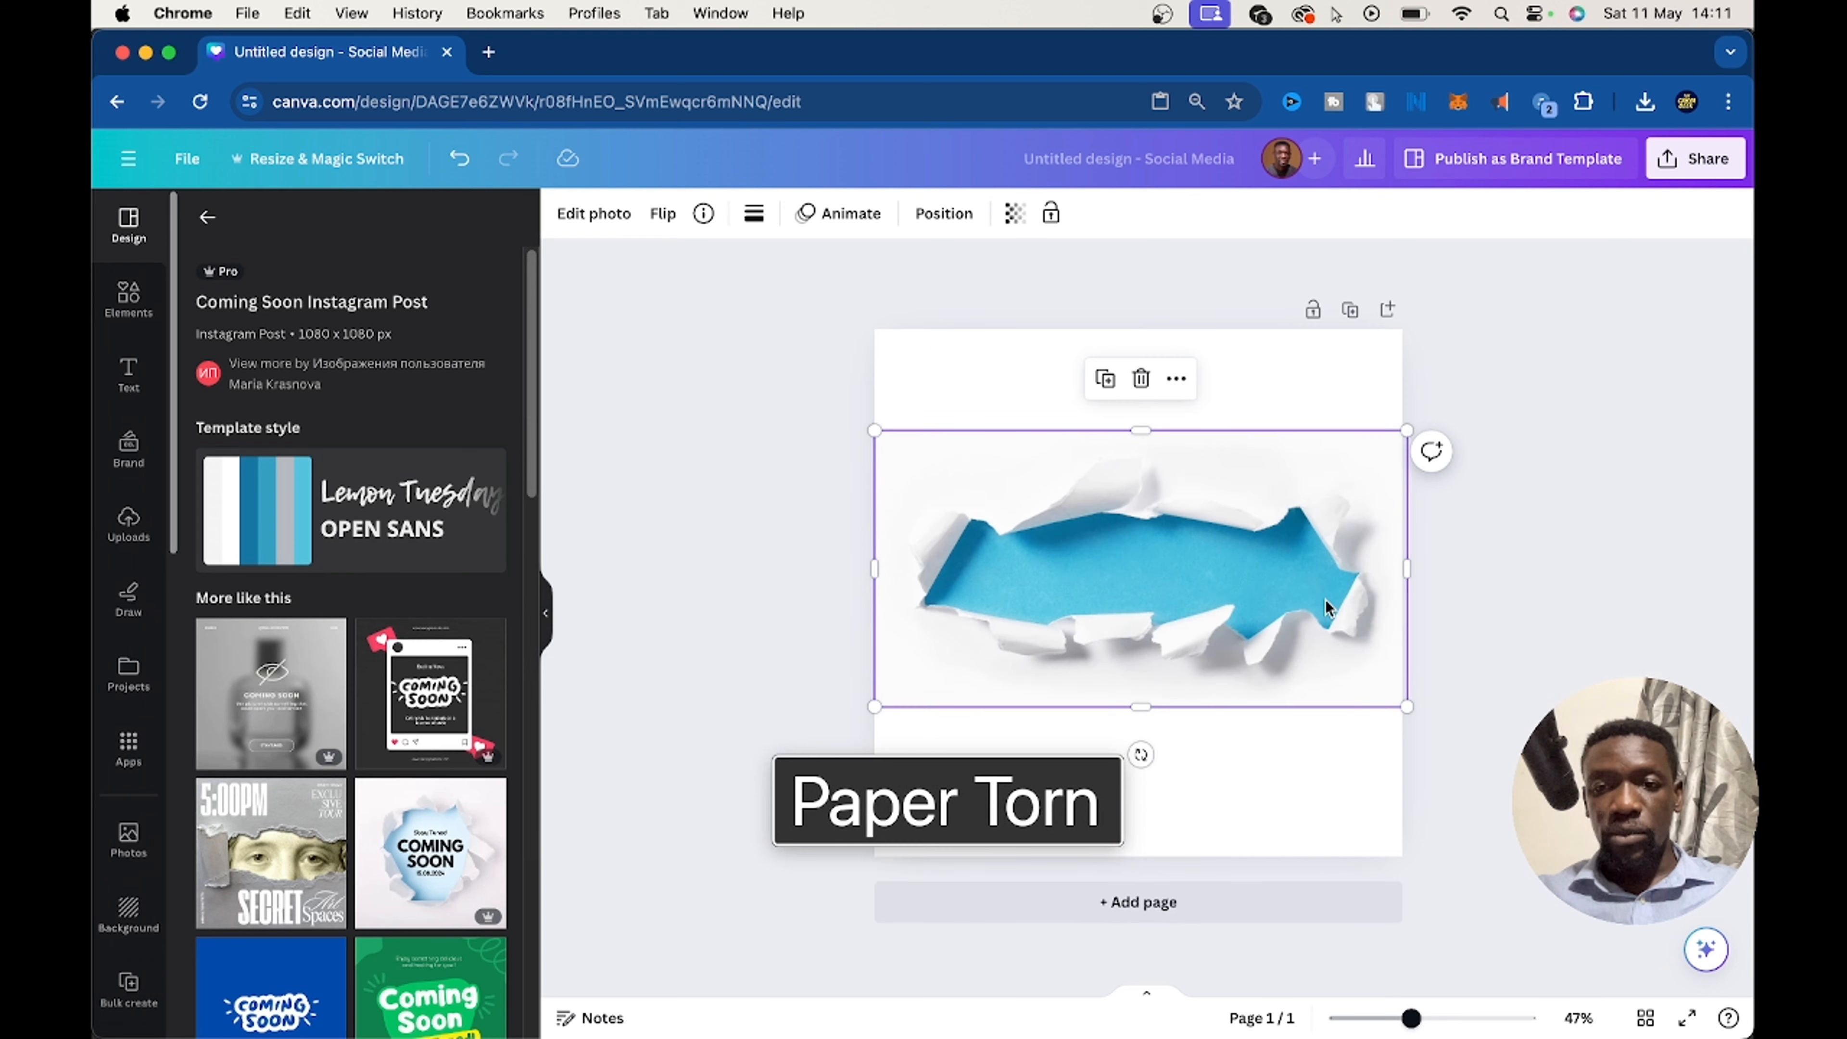
{"action": "scroll", "coordinate": [1325, 600], "scroll_direction": "up", "scroll_amount": 4}
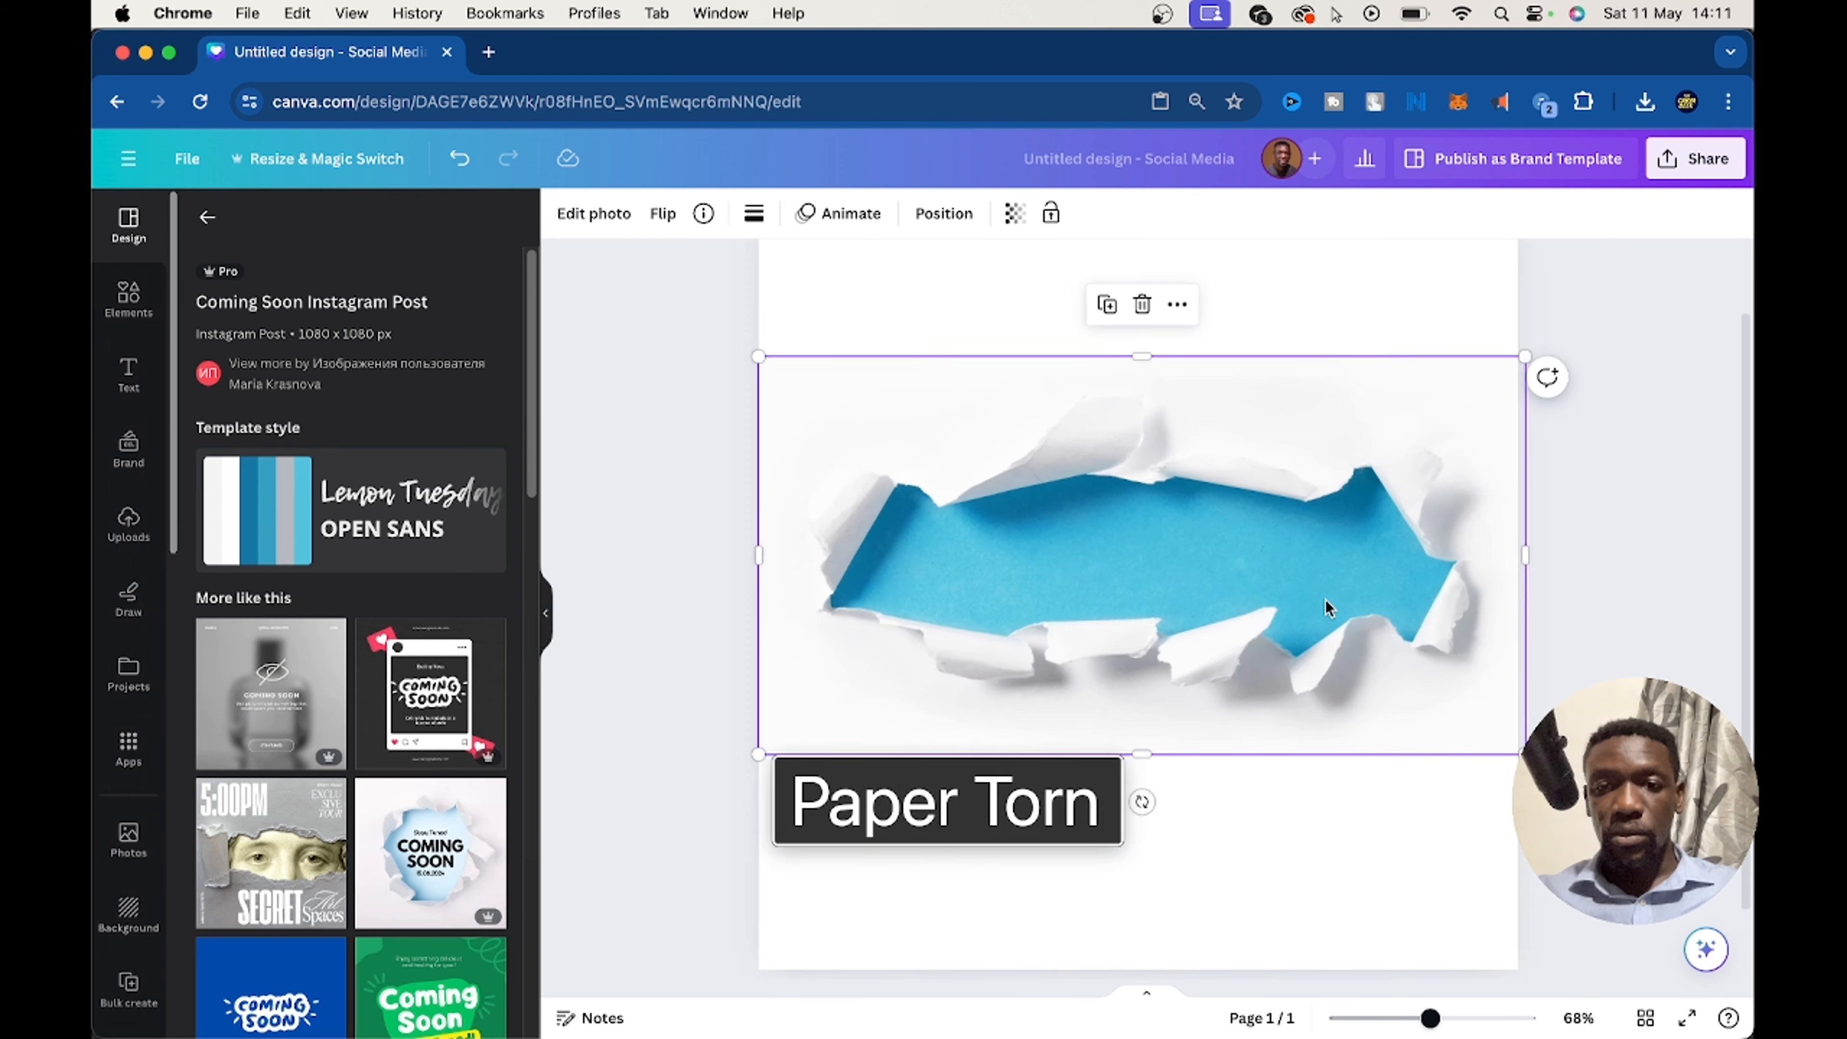
{"action": "scroll", "coordinate": [1324, 599], "scroll_direction": "down", "scroll_amount": 2}
{"action": "scroll", "coordinate": [1325, 599], "scroll_direction": "up", "scroll_amount": 4}
{"action": "scroll", "coordinate": [1325, 605], "scroll_direction": "down", "scroll_amount": 3}
Shrink the torn-paper image to about a third of the page width near the page's upper centre and deselect it.
{"action": "left_click_drag", "start_coordinate": [945, 684], "coordinate": [1128, 402]}
{"action": "left_click", "coordinate": [1268, 511]}
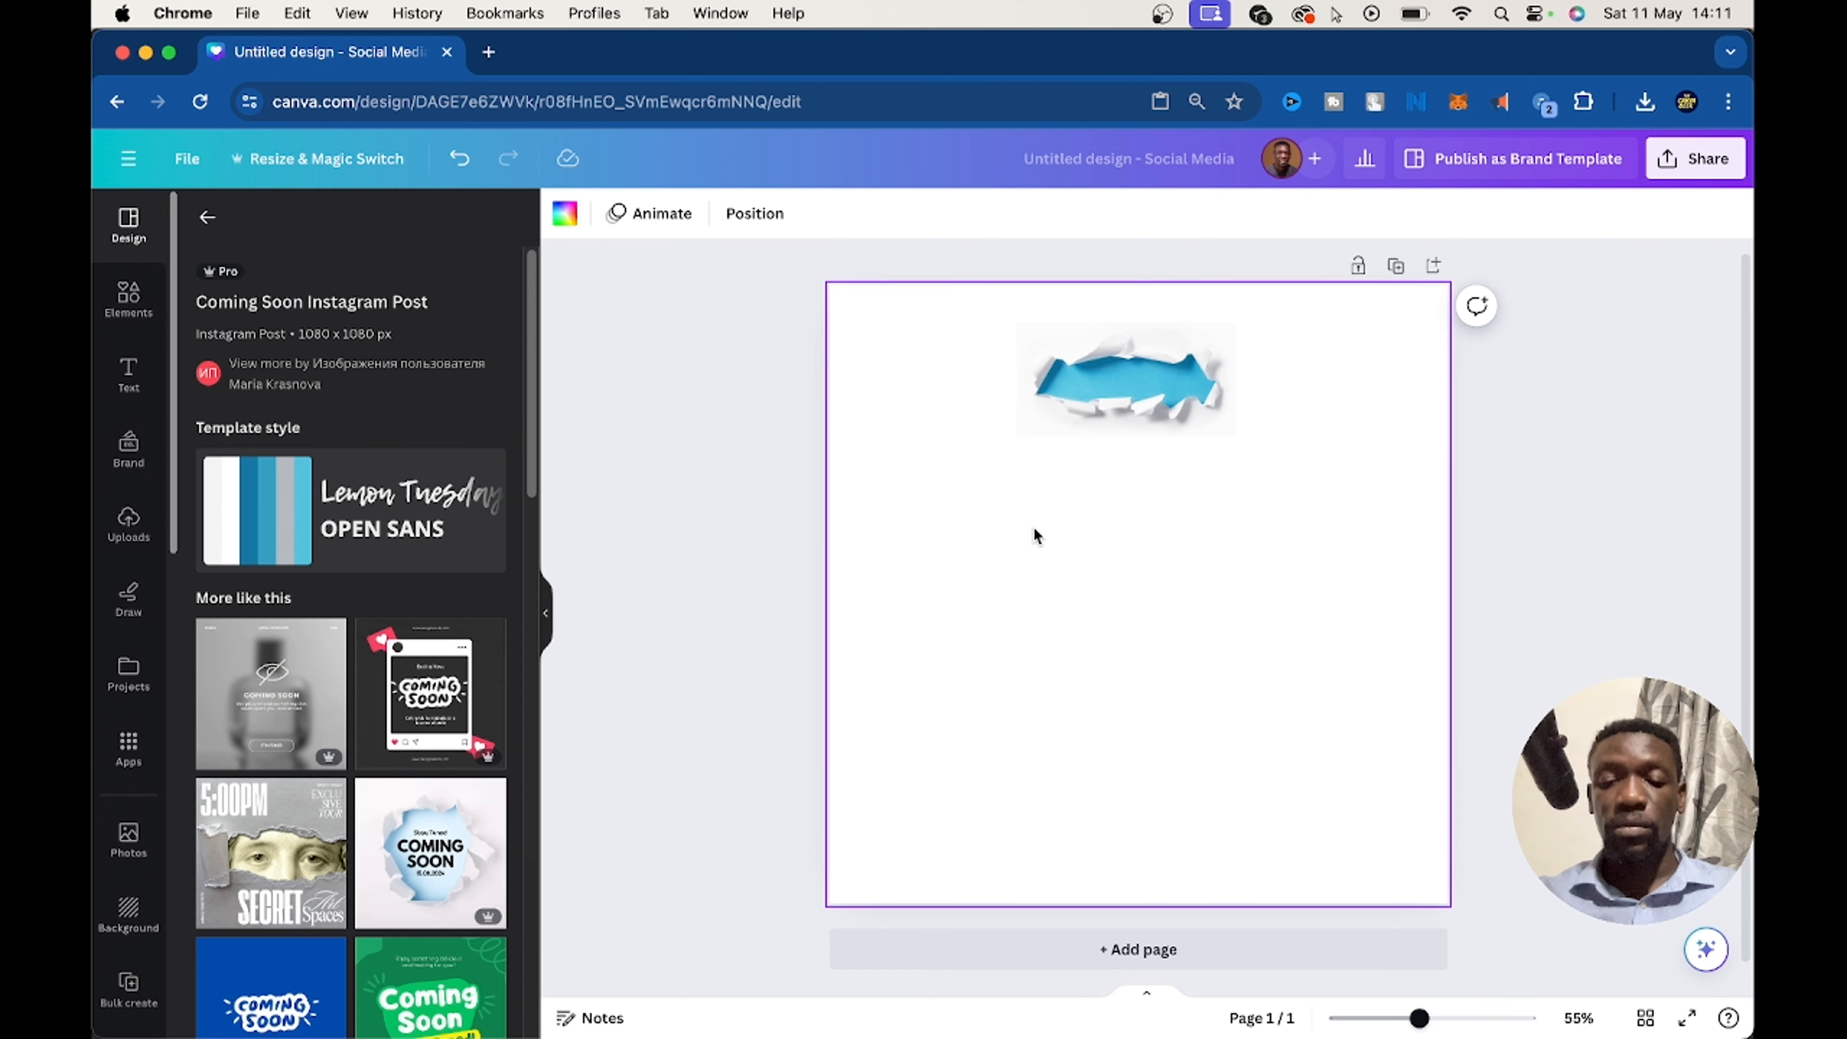
Find the Triangle shape with a quick search for "tria", add it, and place it below and left of the torn-paper image.
{"action": "key", "text": "slash"}
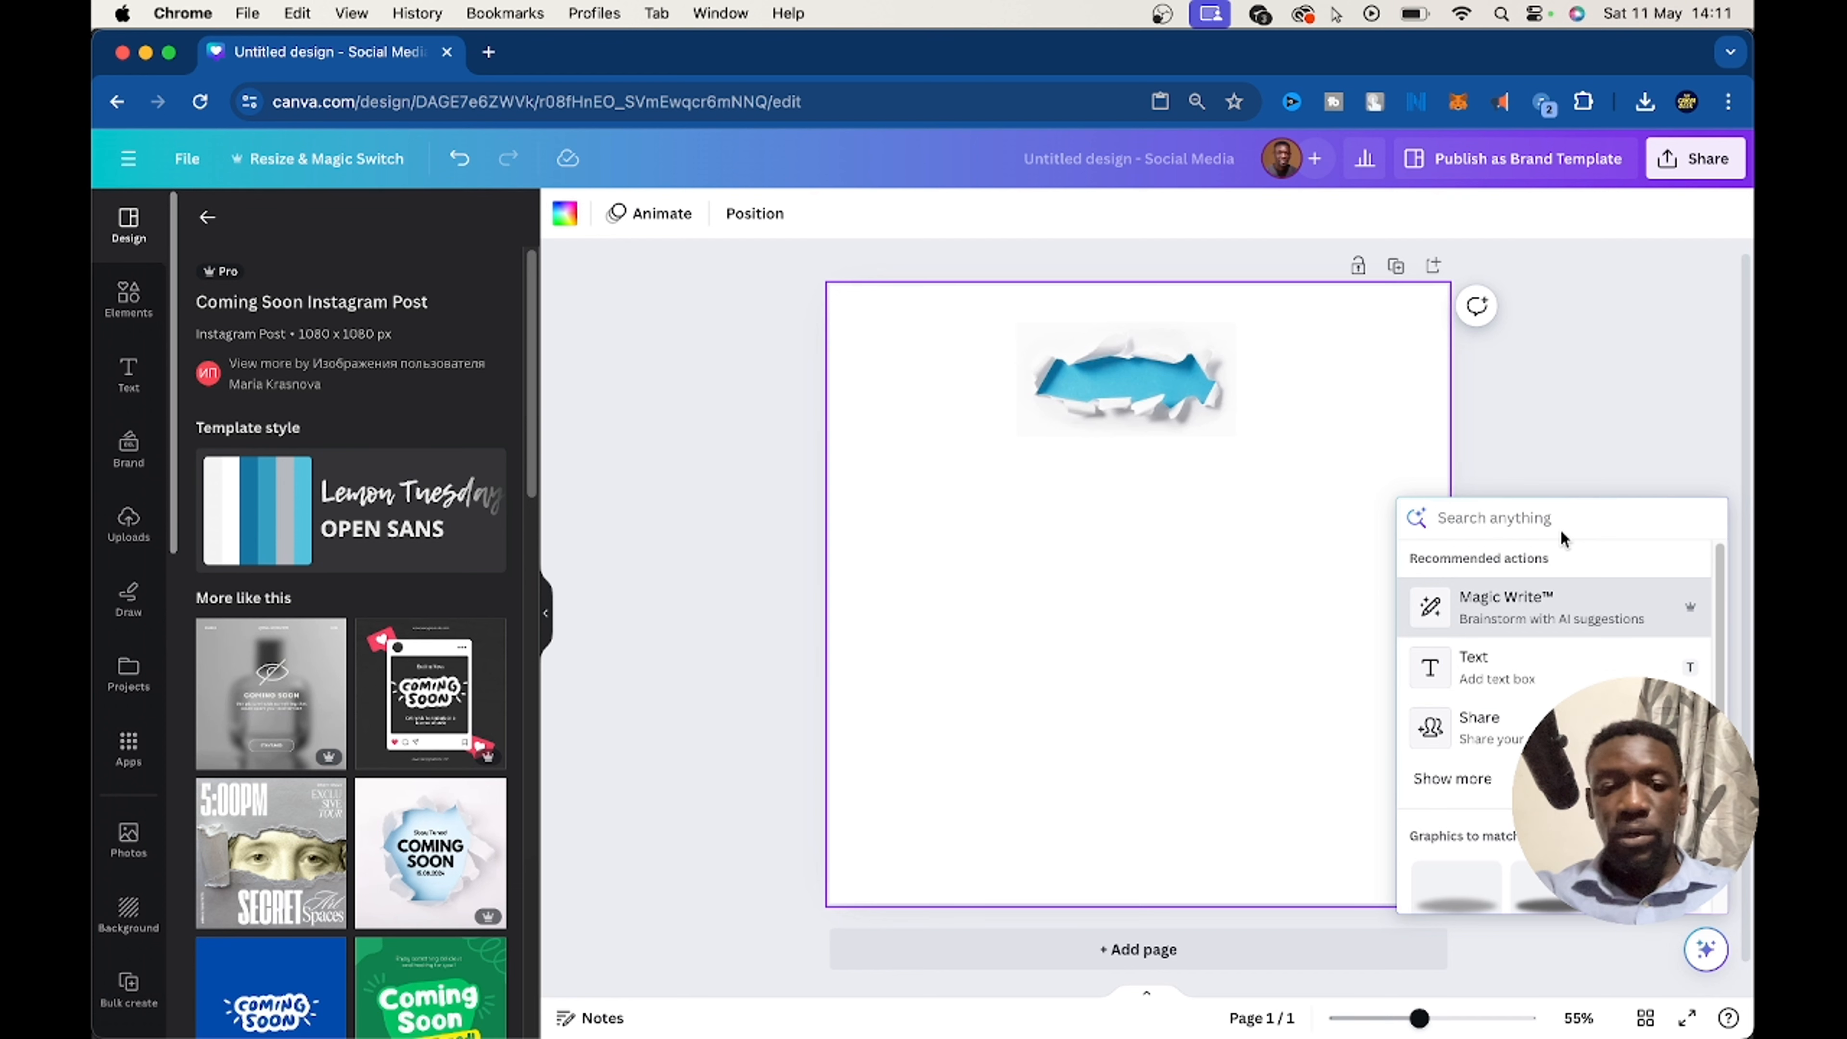
{"action": "type", "text": "tria"}
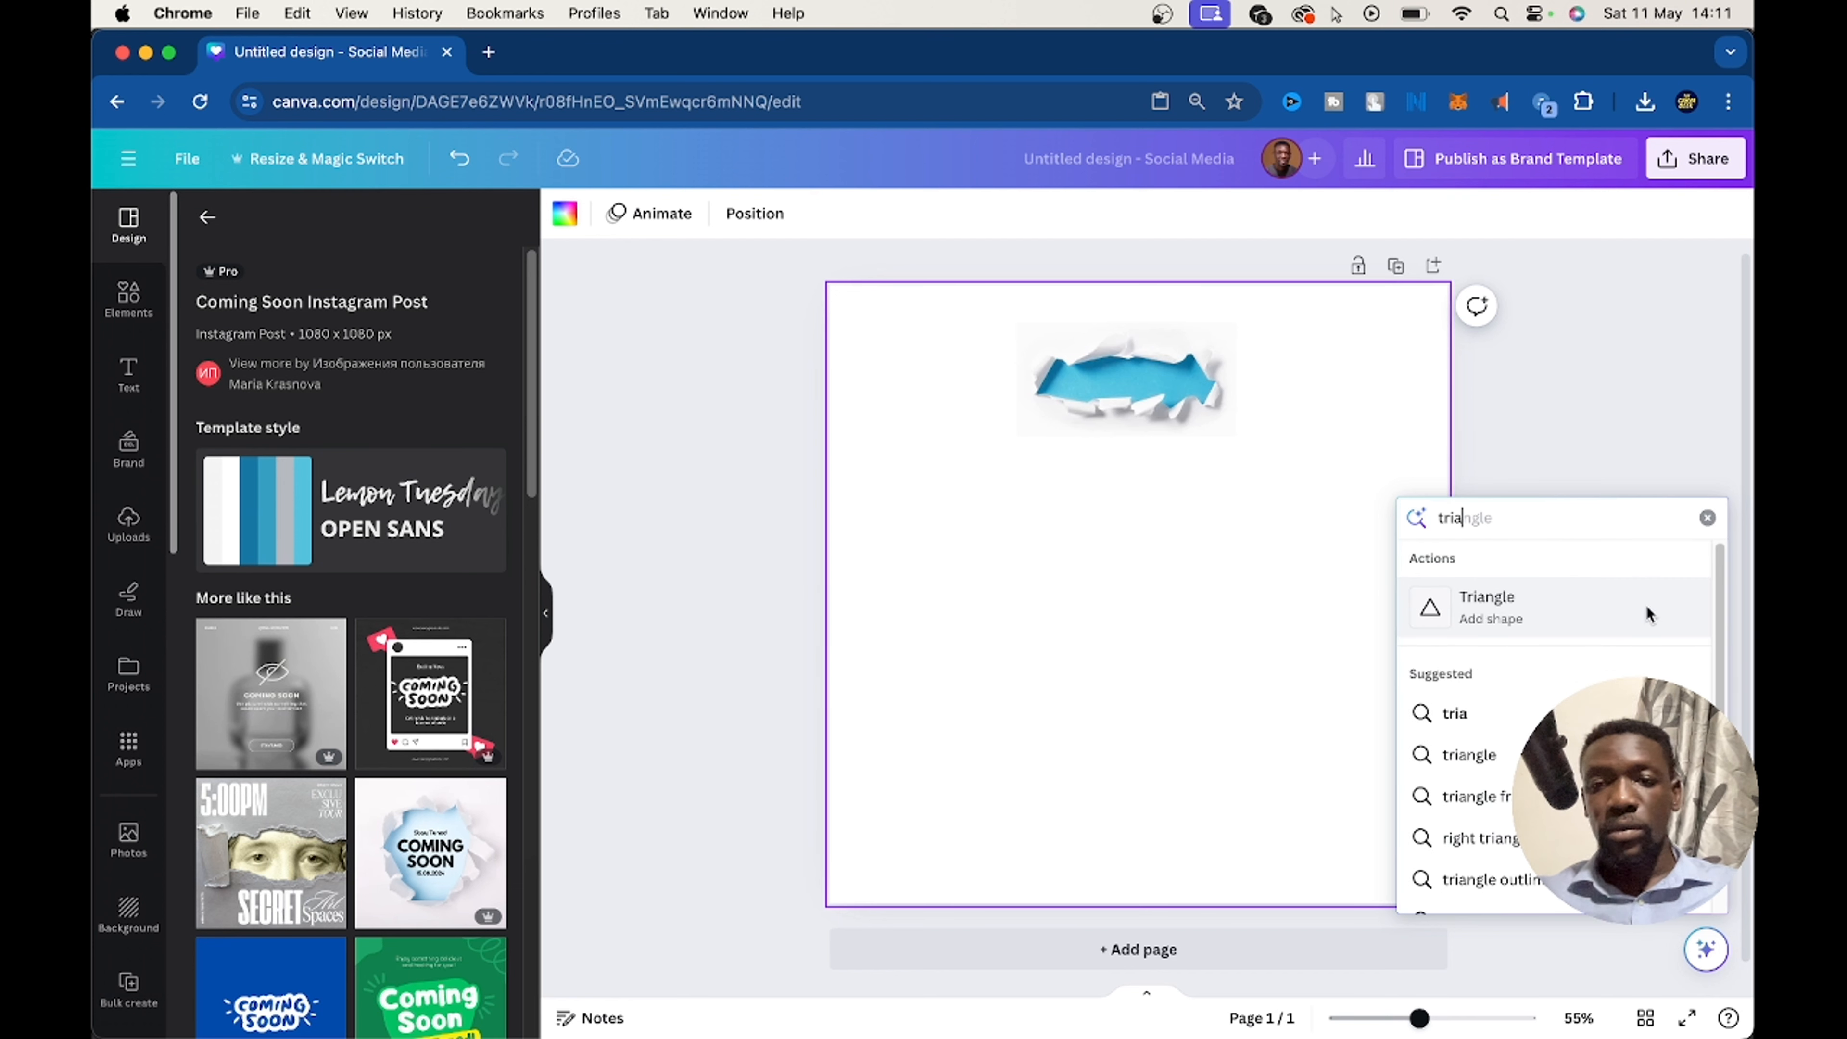
{"action": "left_click", "coordinate": [1563, 601]}
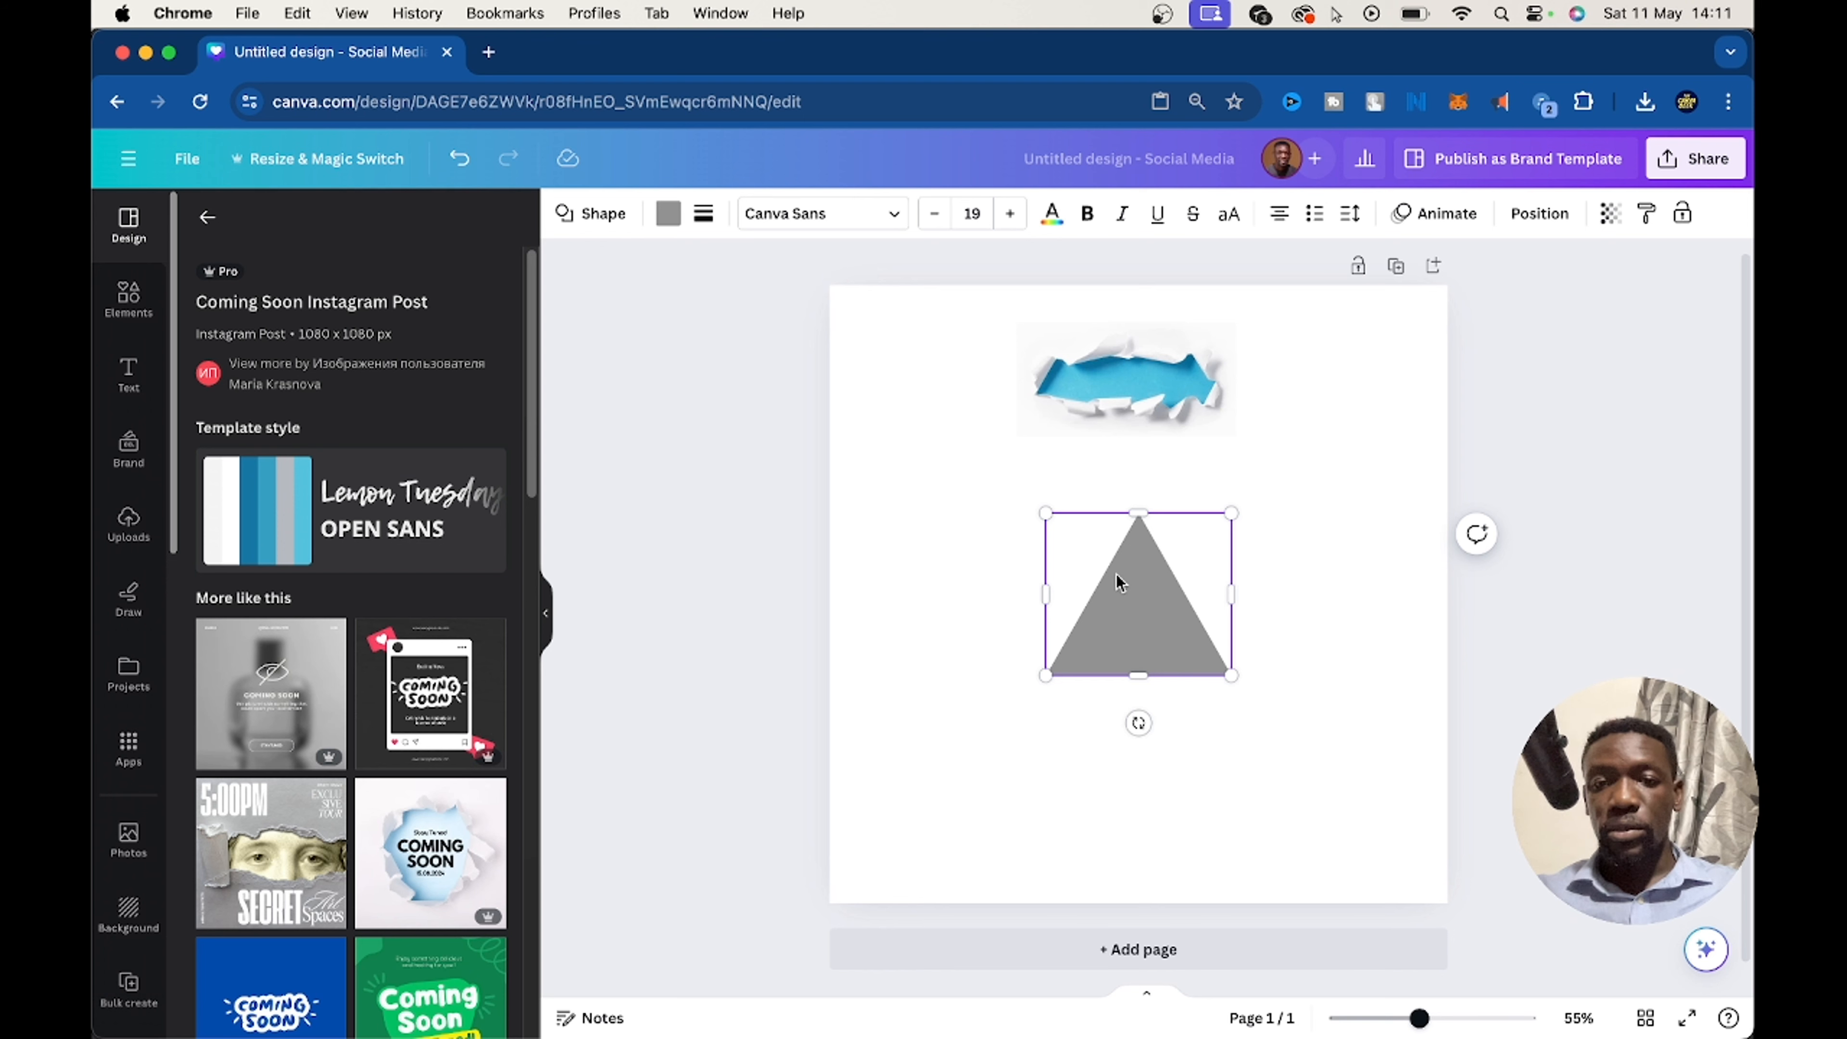
{"action": "left_click_drag", "start_coordinate": [1153, 611], "coordinate": [1005, 540]}
{"action": "left_click", "coordinate": [1246, 626]}
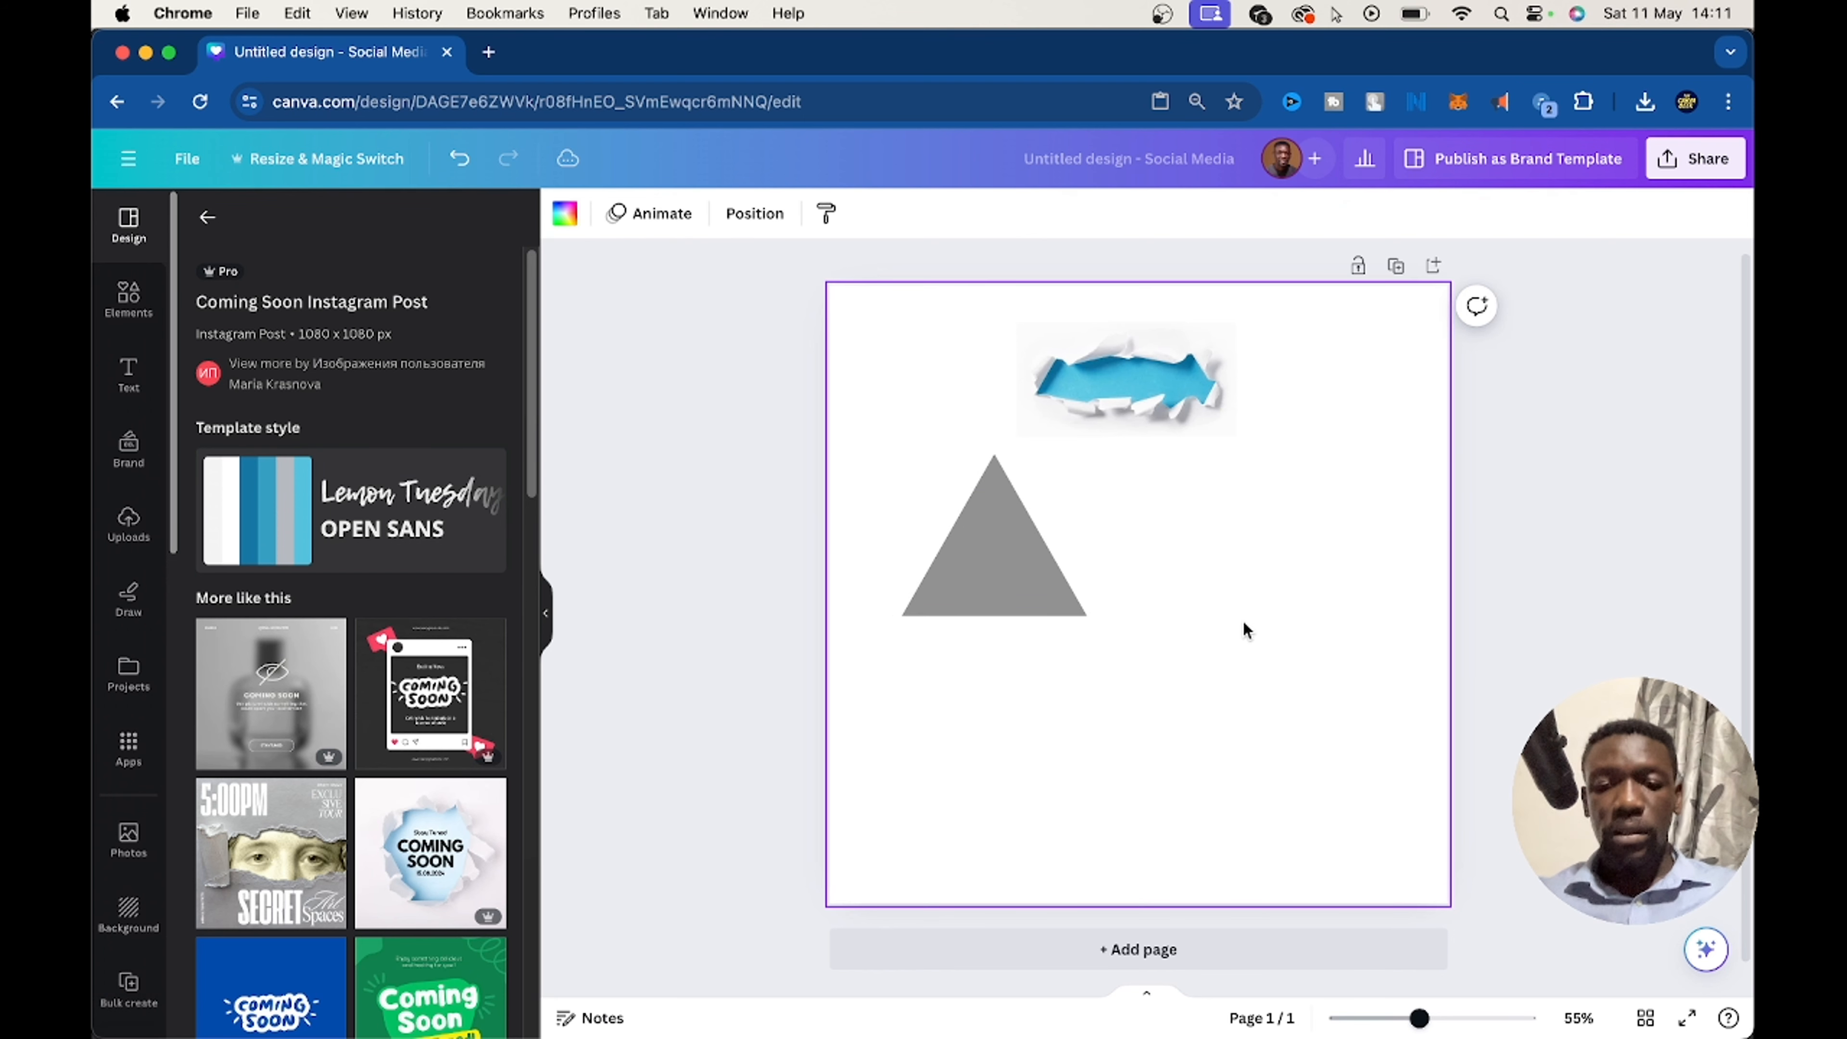
Run a quick search for "frame" and open the collection of frames for browsing.
{"action": "key", "text": "slash"}
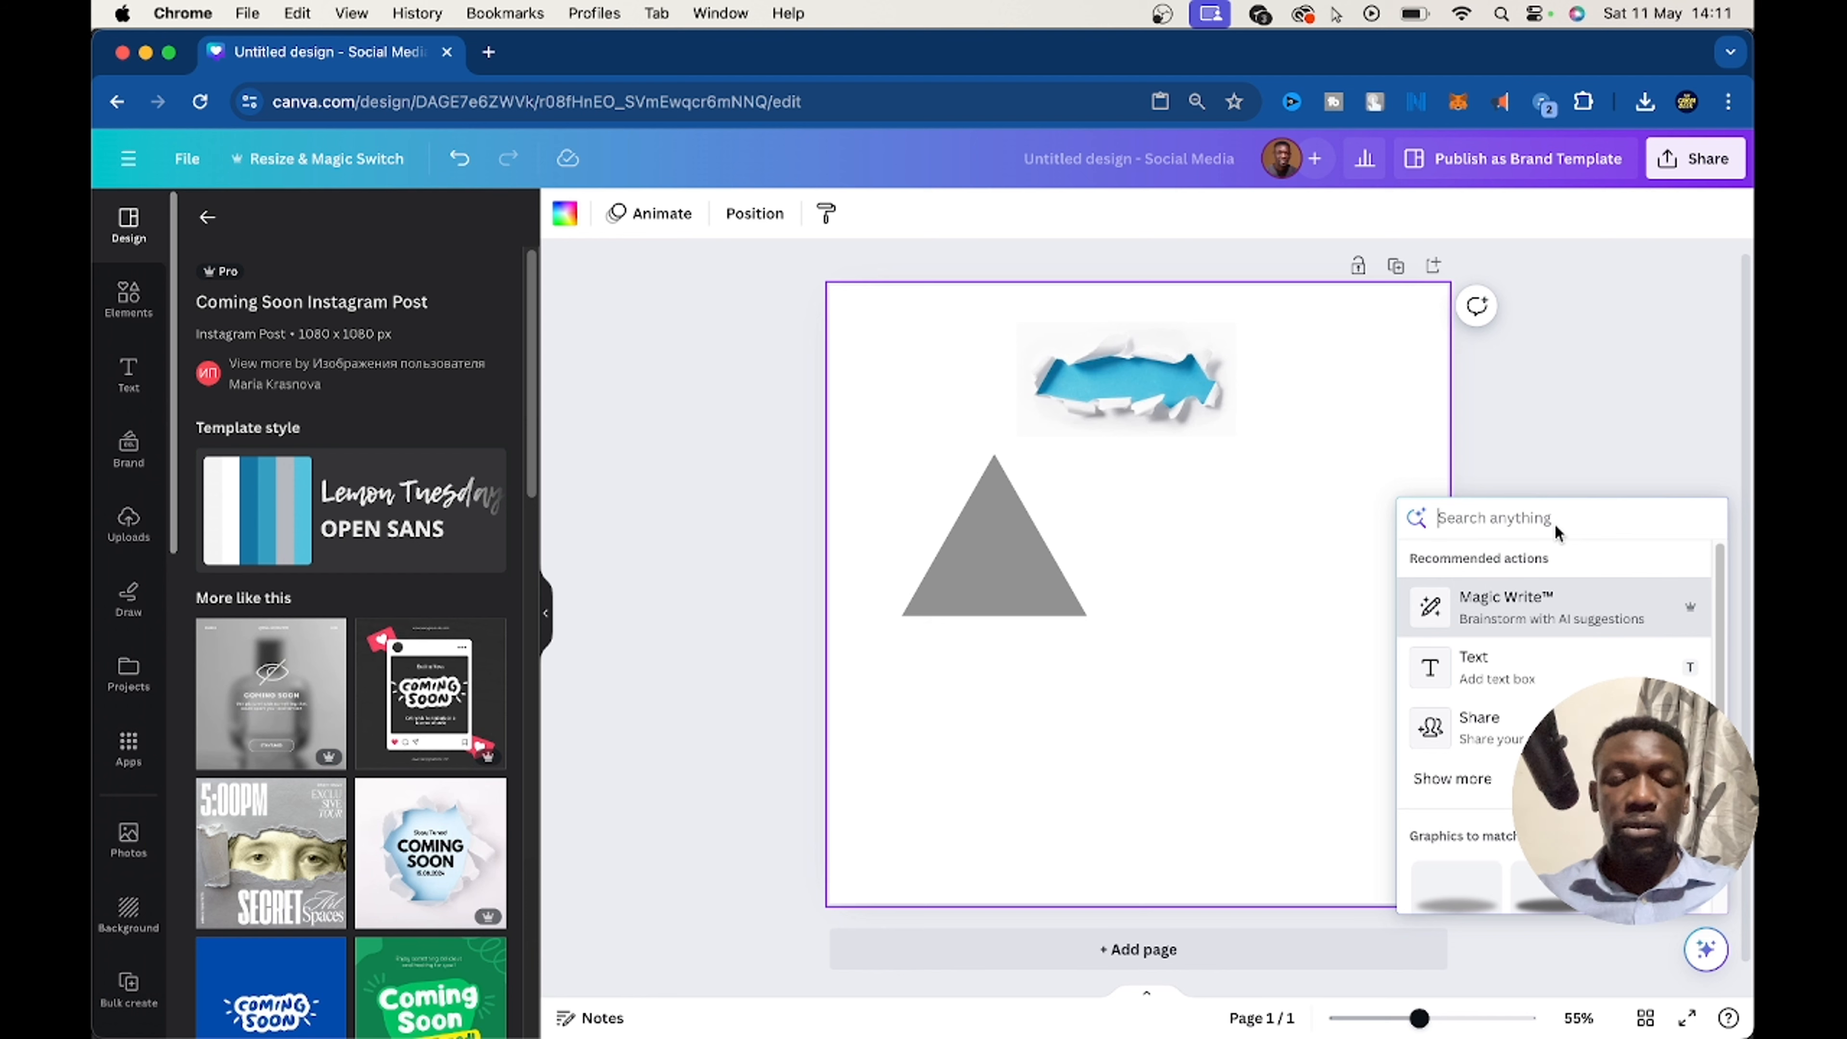
{"action": "type", "text": "frame"}
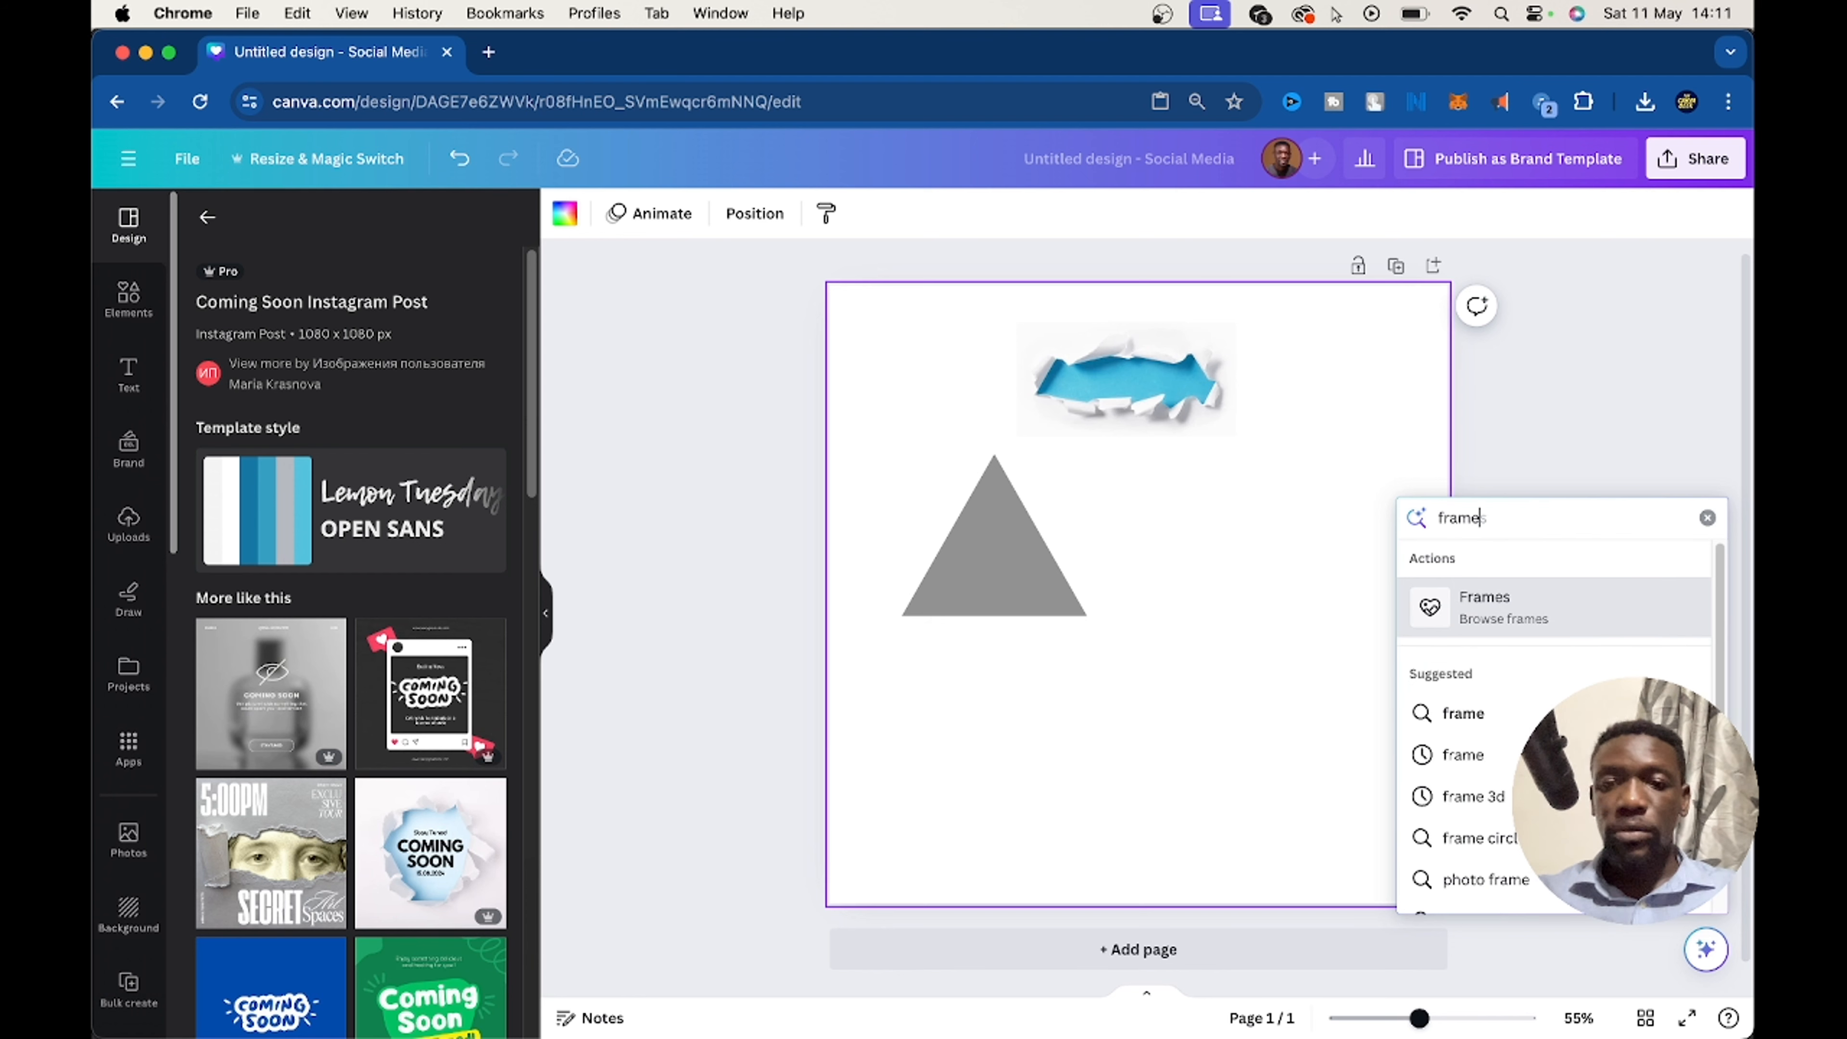
{"action": "left_click", "coordinate": [1490, 607]}
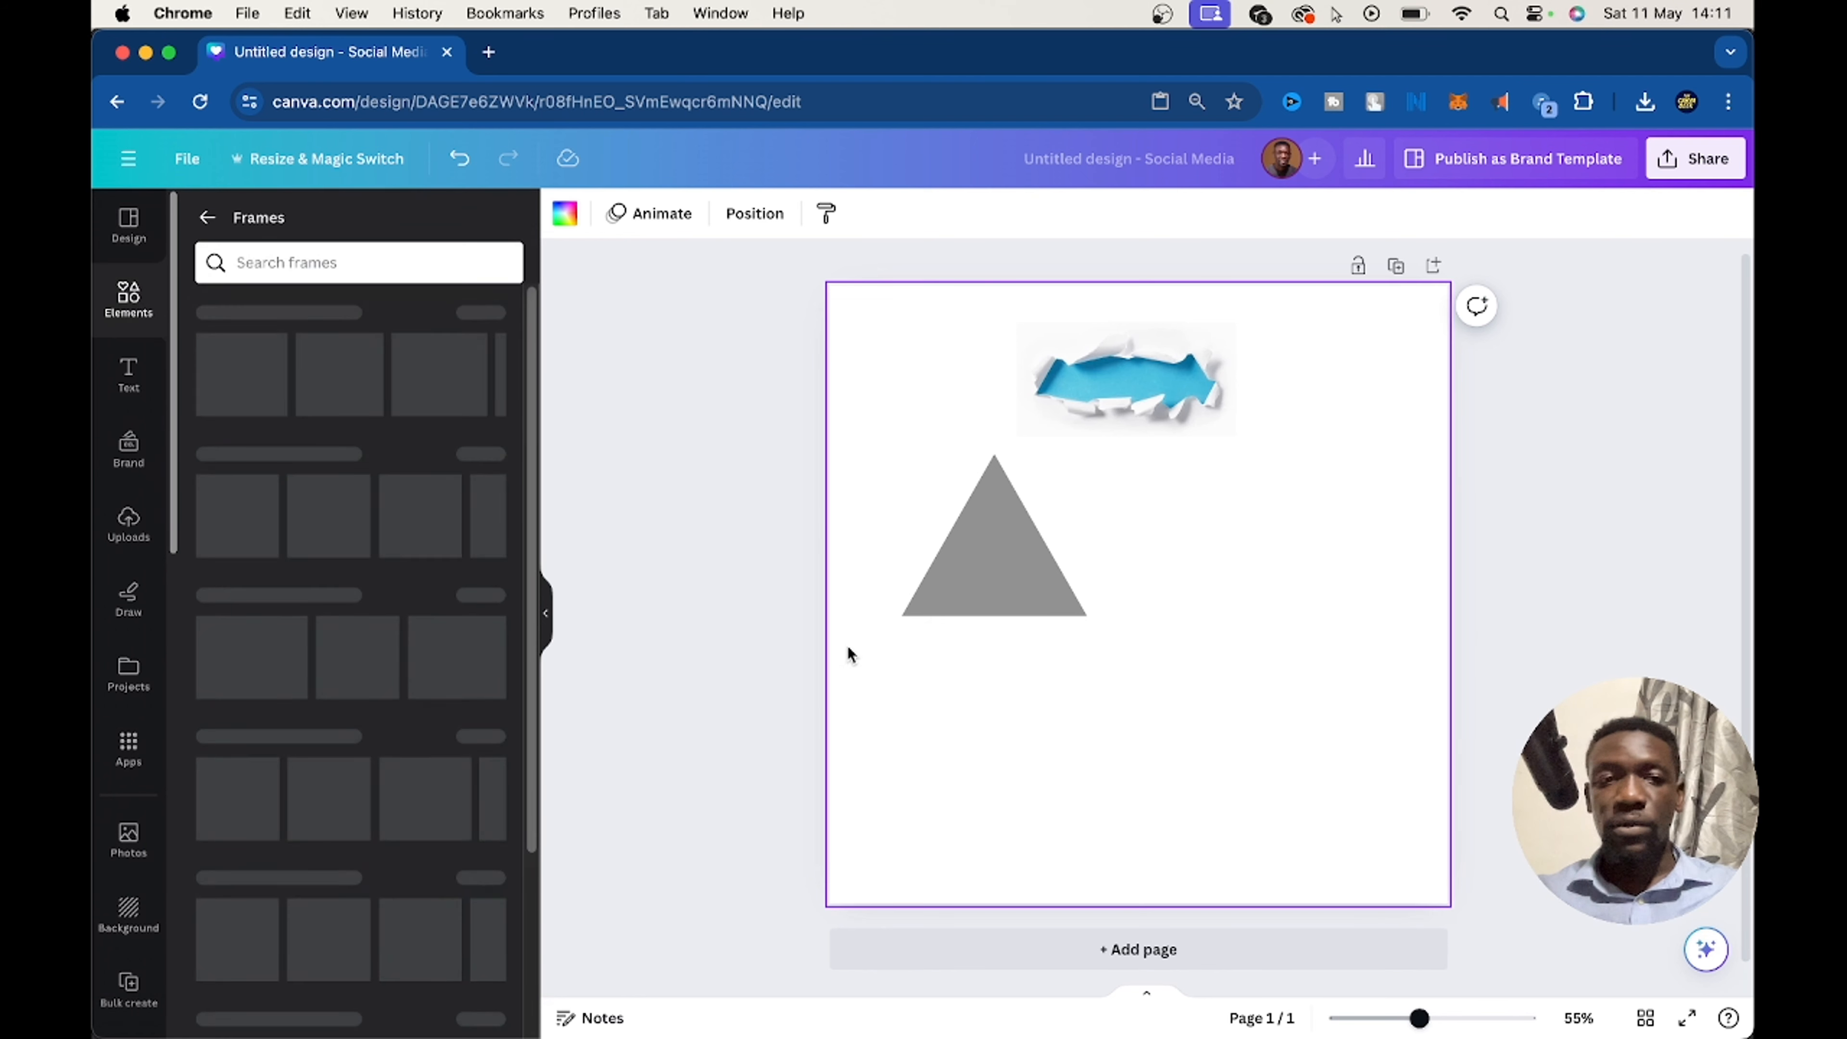